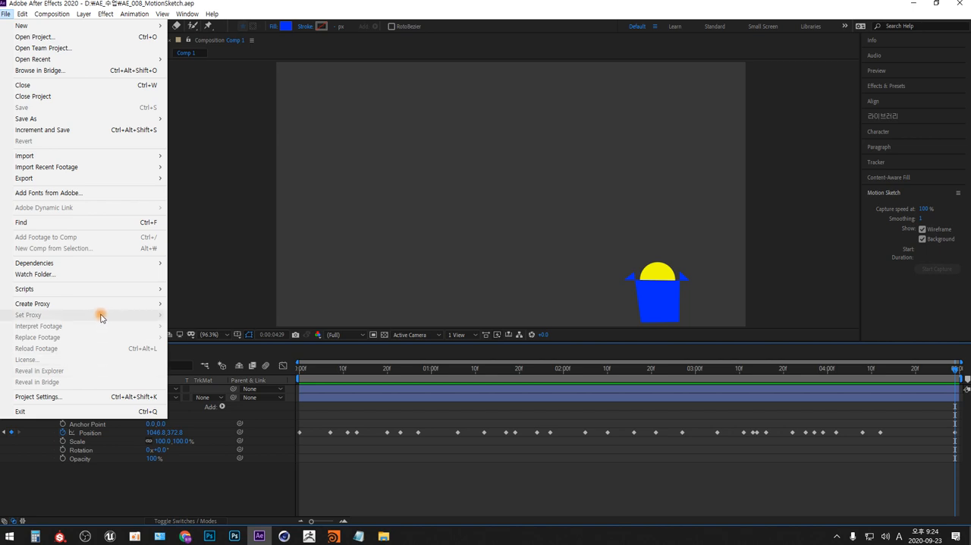
Close the current project and create a 960 × 540 px composition at 30 frames per second, lasting 5 seconds
click(101, 96)
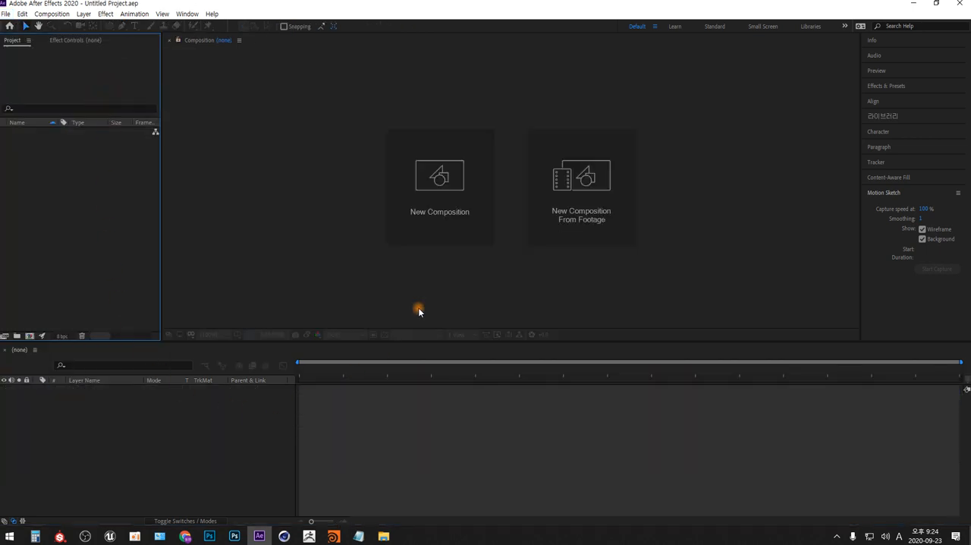
click(440, 174)
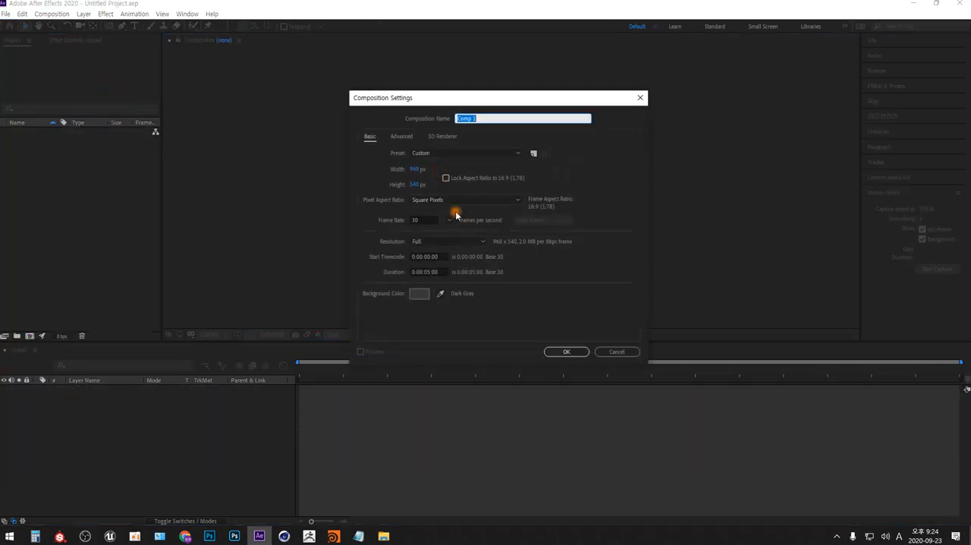
click(427, 220)
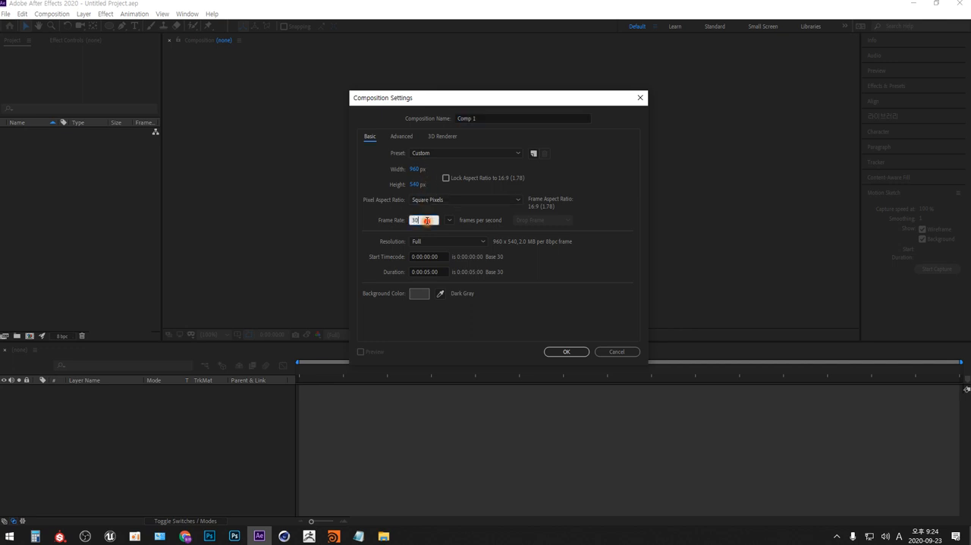
click(434, 271)
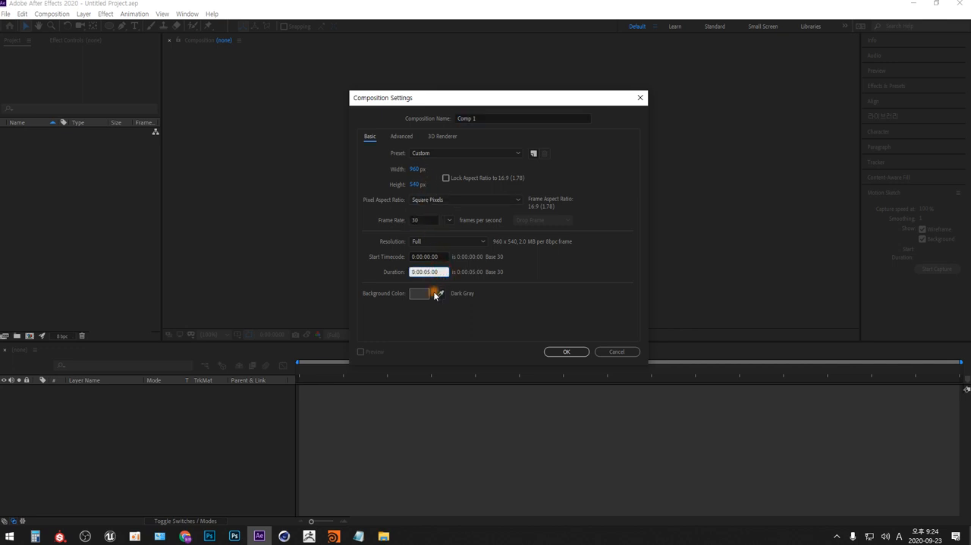
click(578, 353)
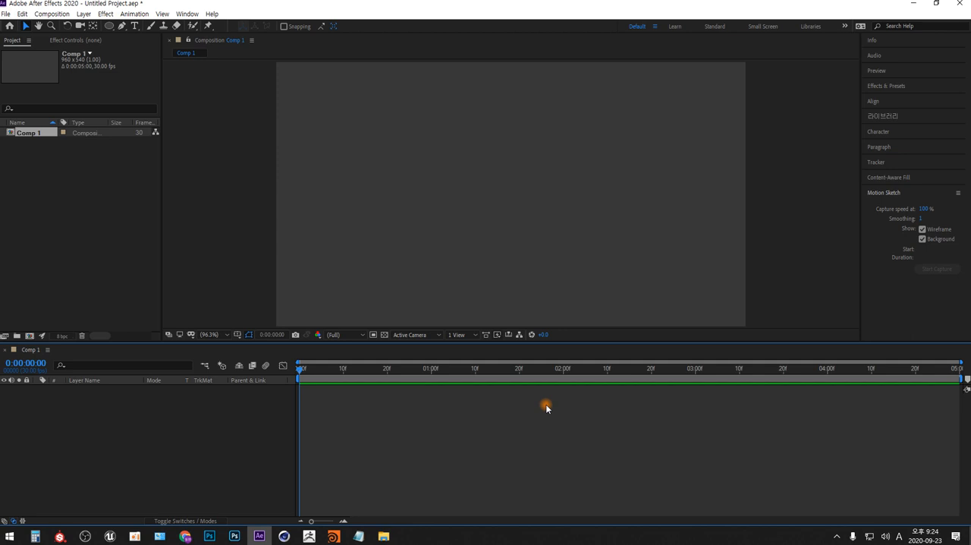
Add a new shape layer to the composition and expand it to show its Contents group
right_click(256, 436)
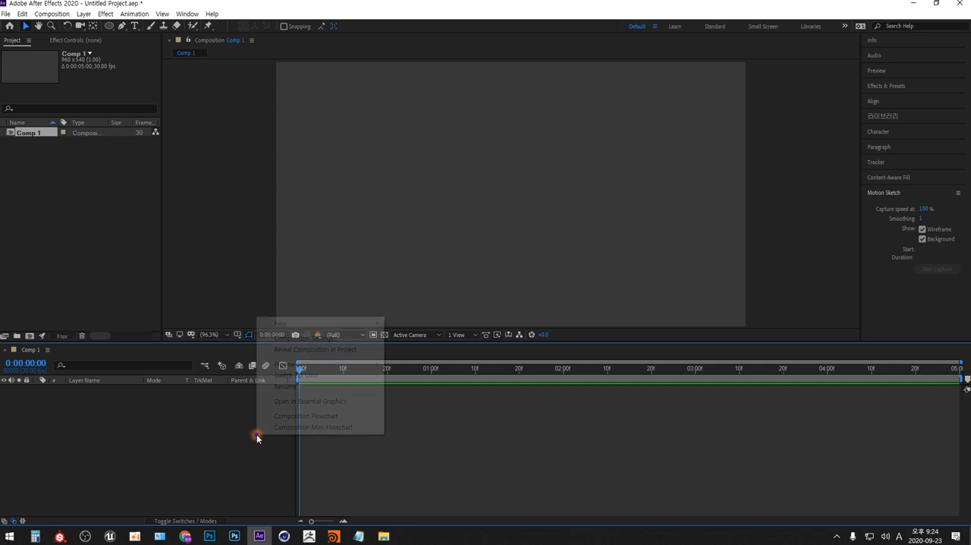
mouse_move(380, 326)
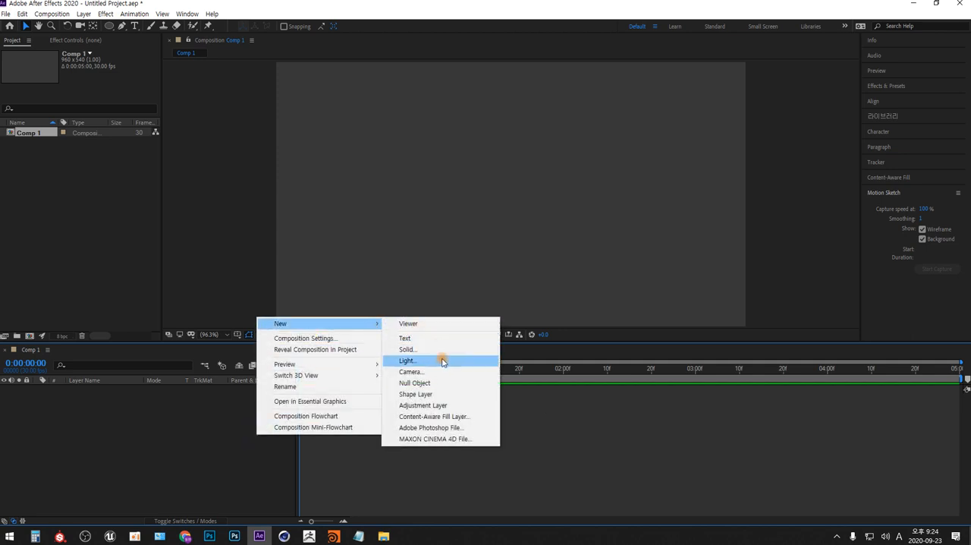
click(444, 395)
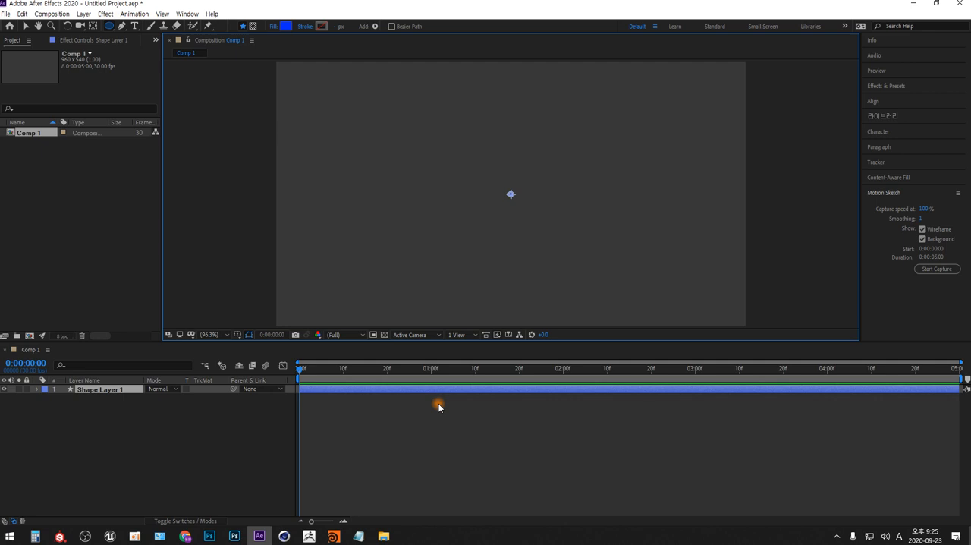
click(37, 389)
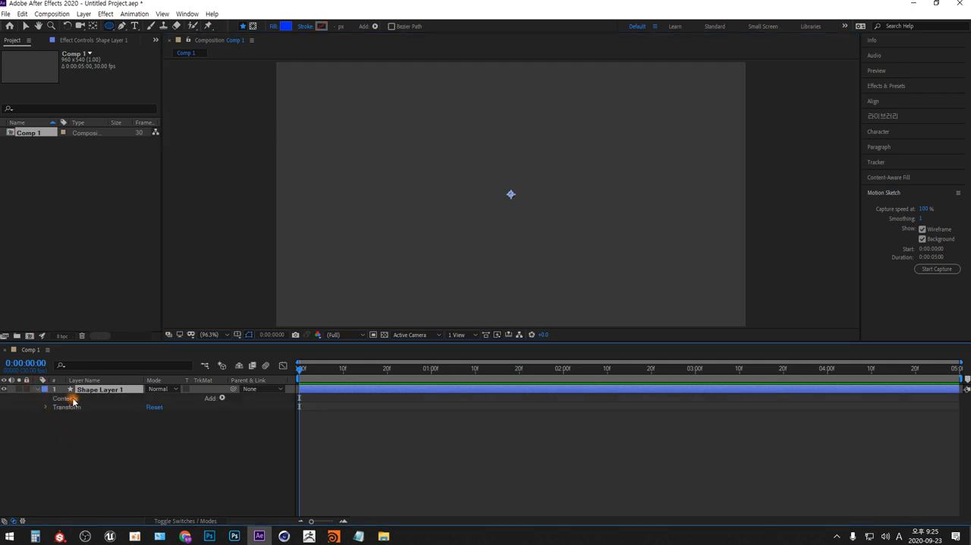
click(72, 397)
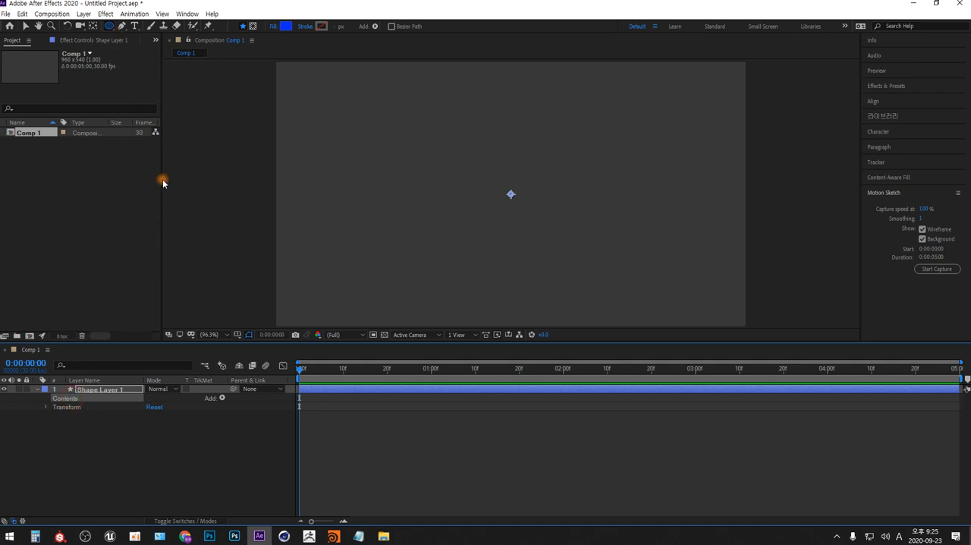
Draw a small star with a yellow fill at the centre of the composition on the shape layer
click(110, 26)
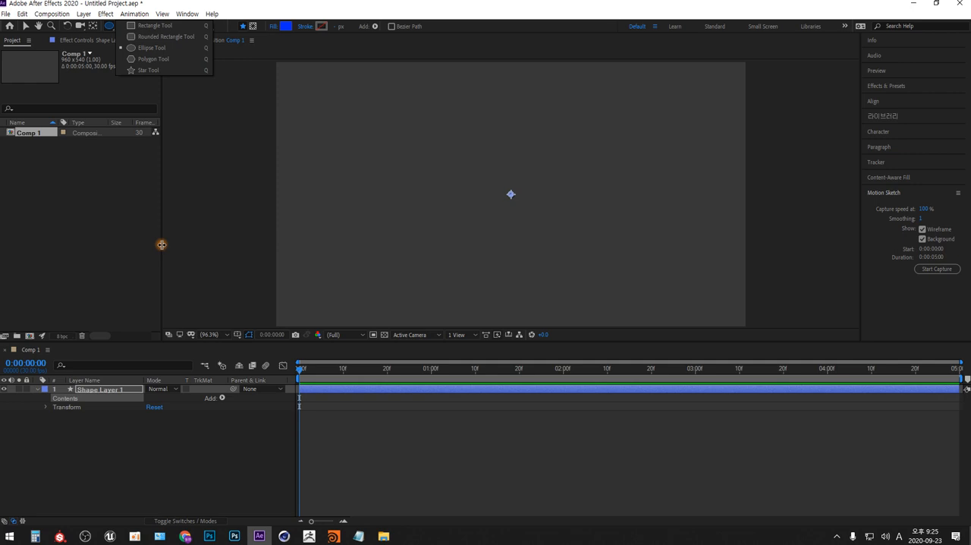
click(152, 70)
click(285, 25)
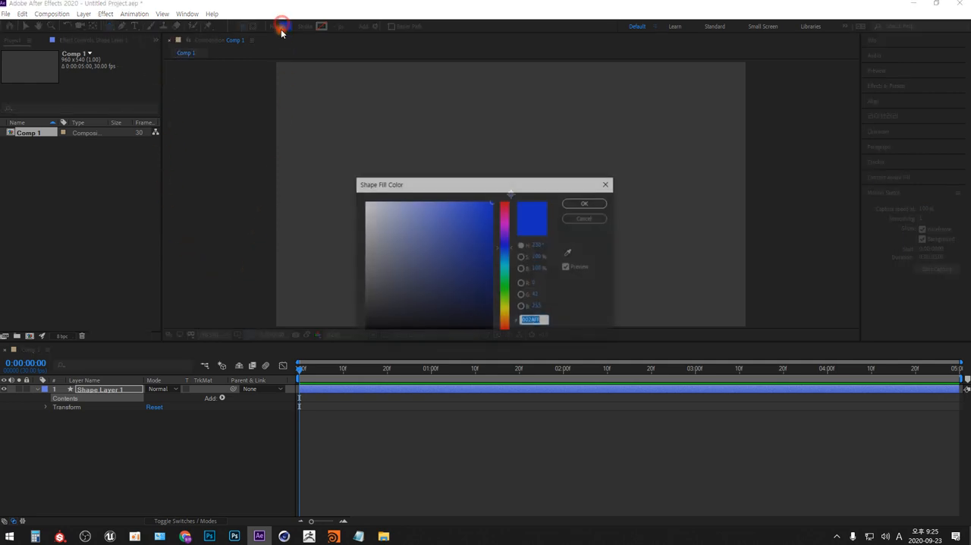
click(505, 311)
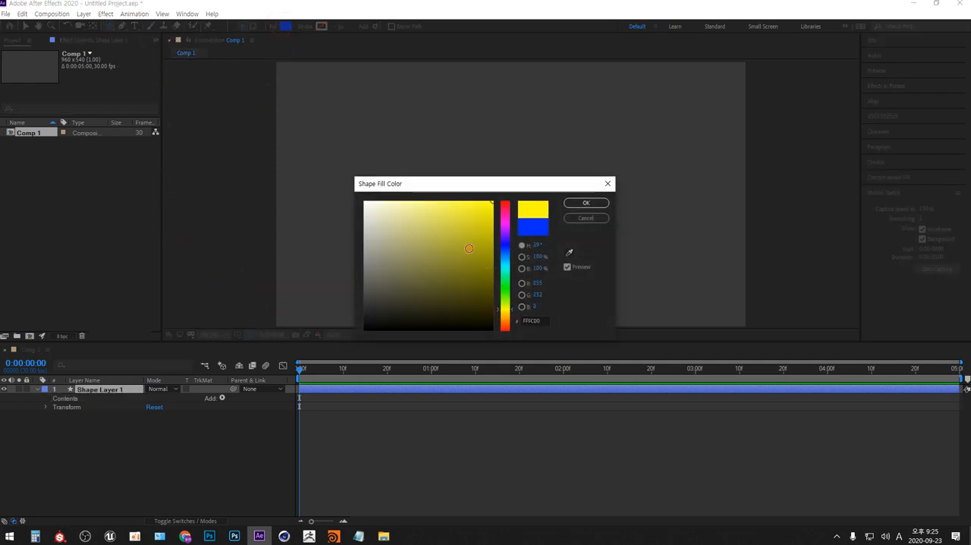
click(585, 202)
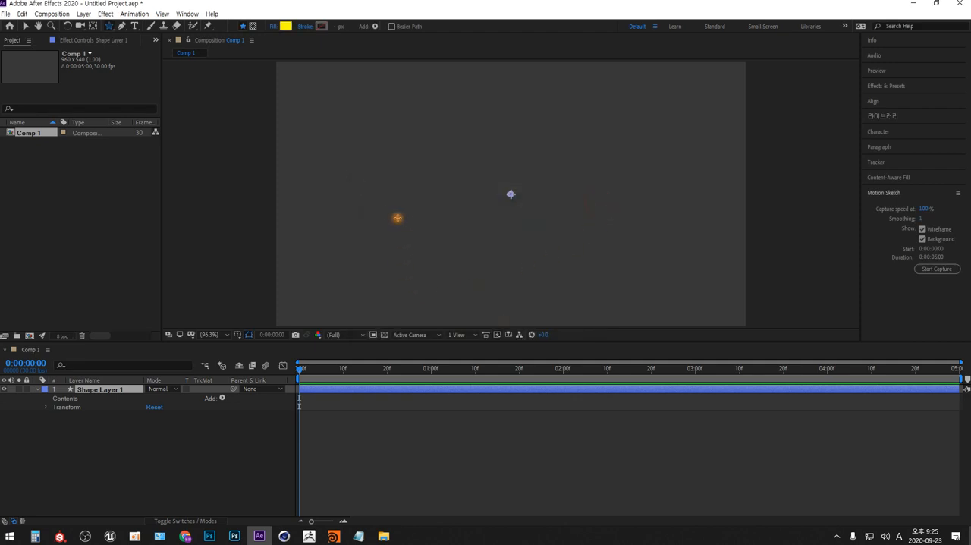
click(511, 193)
drag(512, 193, 524, 213)
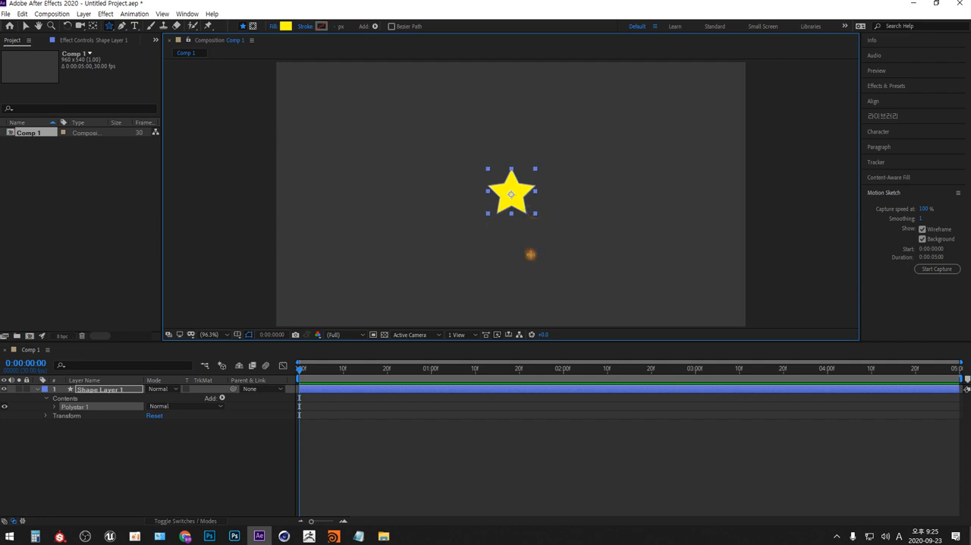
Set the star's own position to 0, 0 in the Polystar 1 group transform, and collapse the group
click(55, 407)
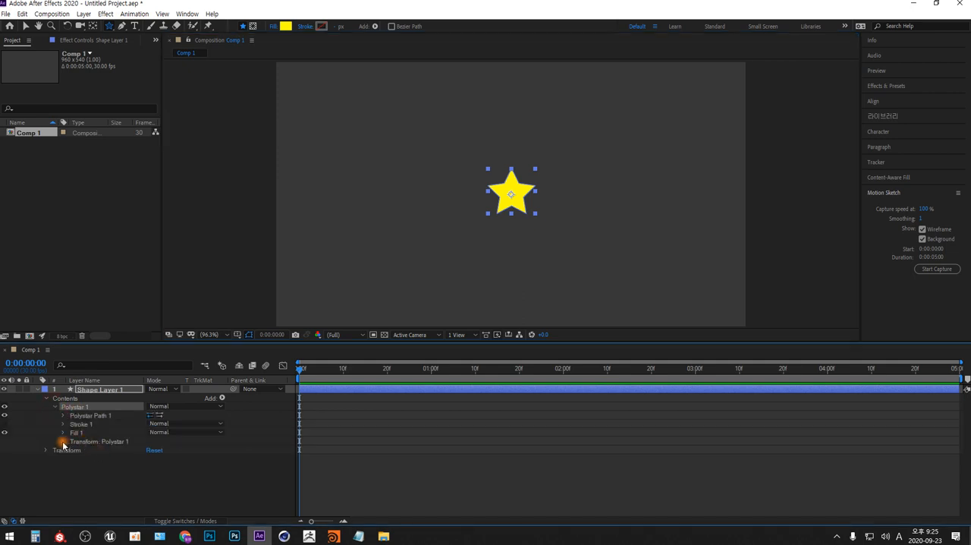
click(63, 441)
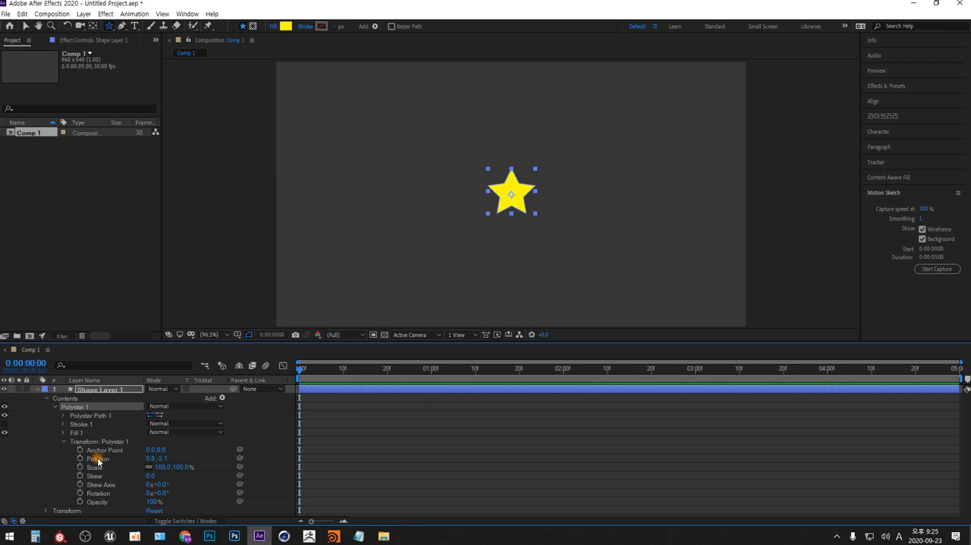
click(149, 458)
text(0)
key(Return)
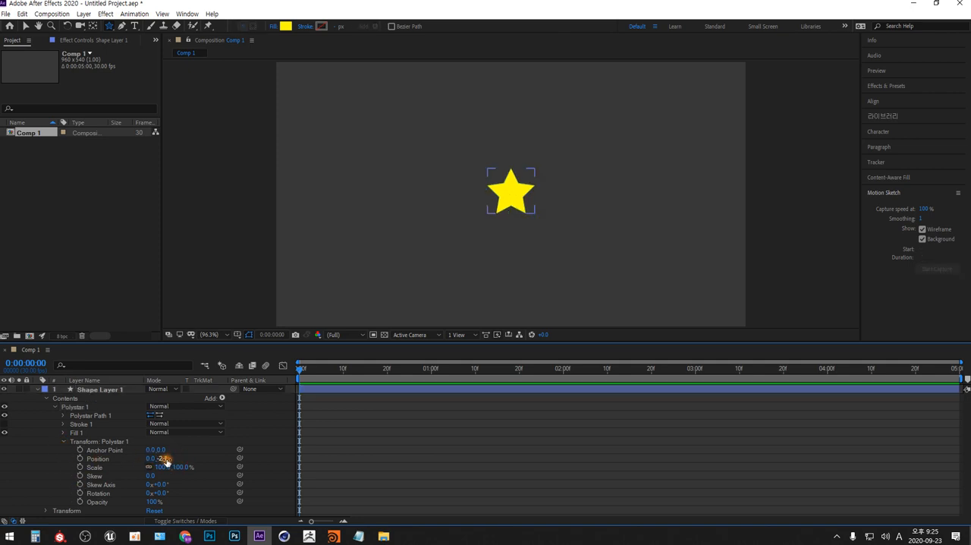
click(165, 459)
text(0)
key(Return)
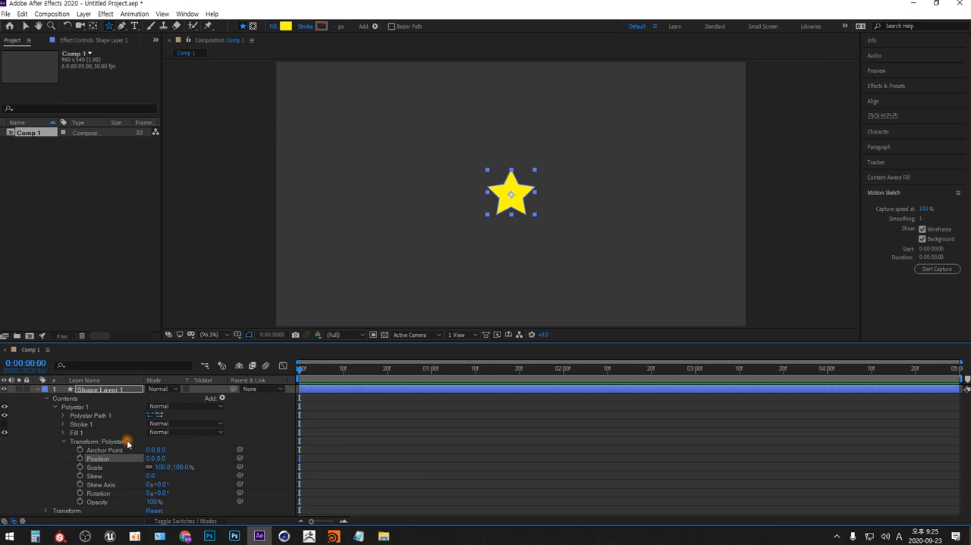
click(55, 407)
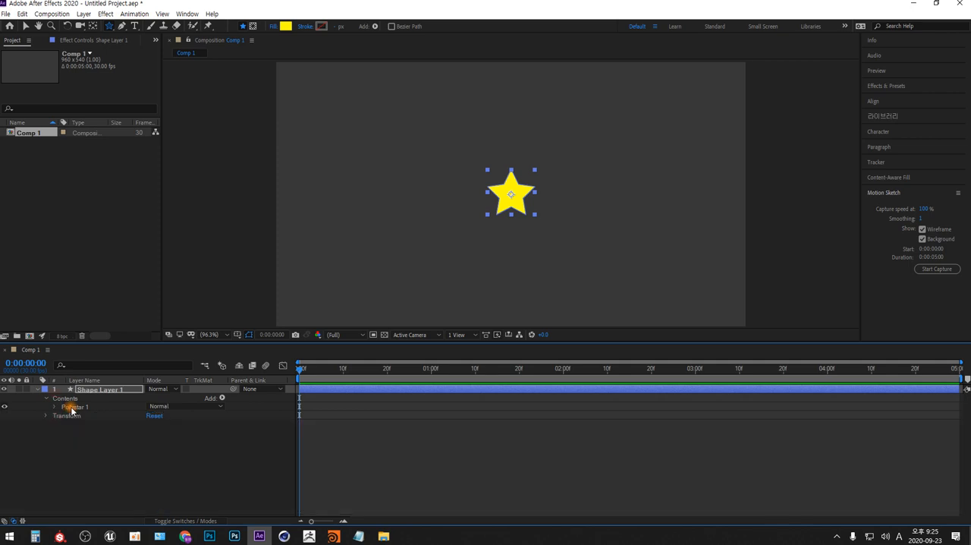
click(68, 408)
right_click(71, 410)
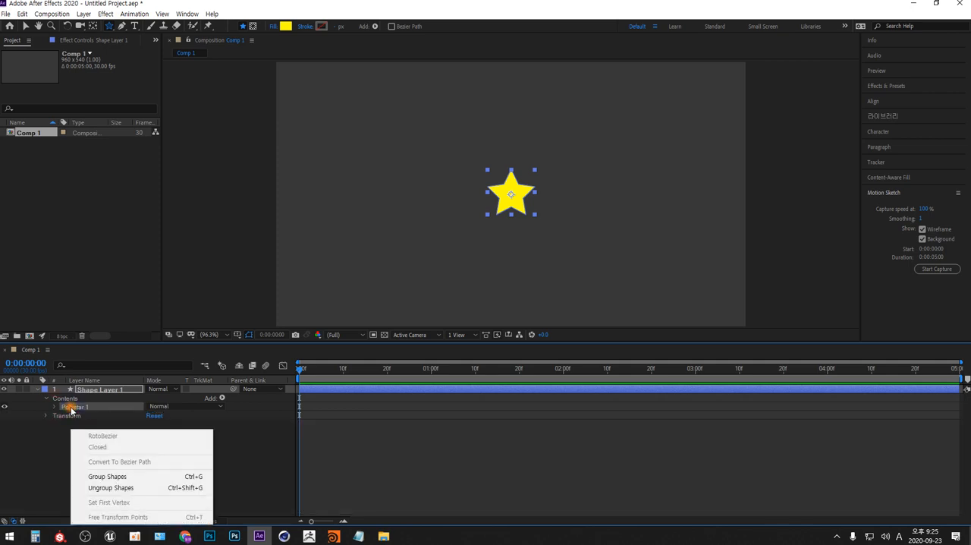
click(70, 409)
right_click(72, 408)
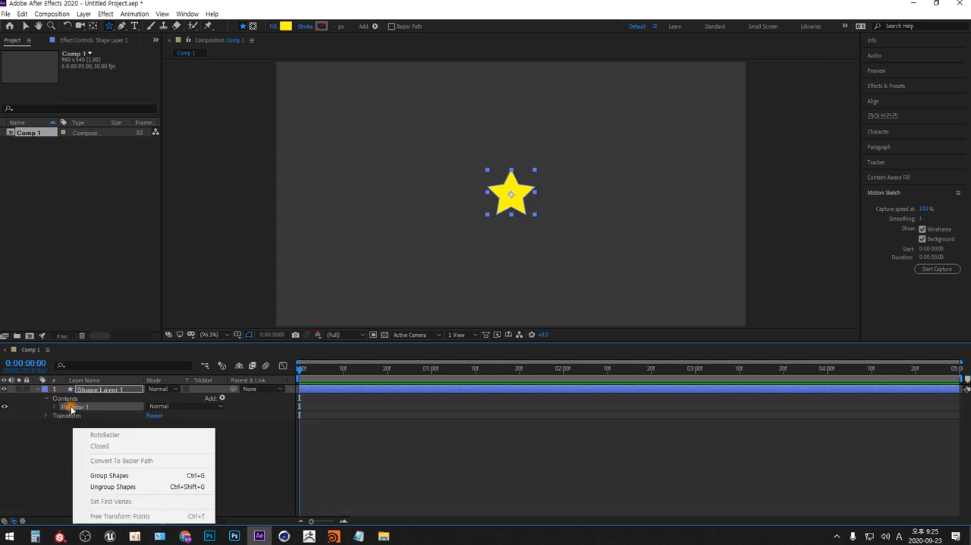
click(71, 408)
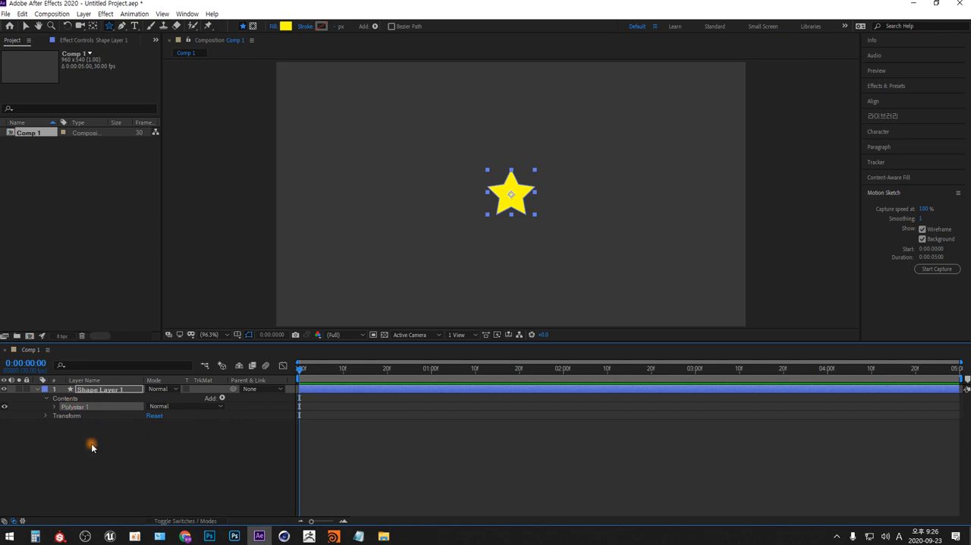
With the Pen tool, draw an open wavy path of smooth curves across the composition below the star in the same shape layer
click(121, 25)
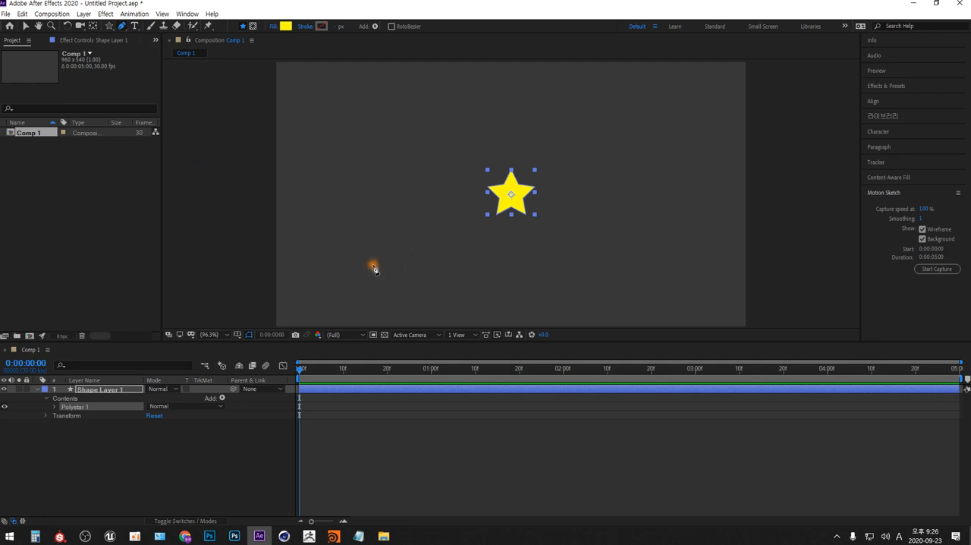
click(300, 277)
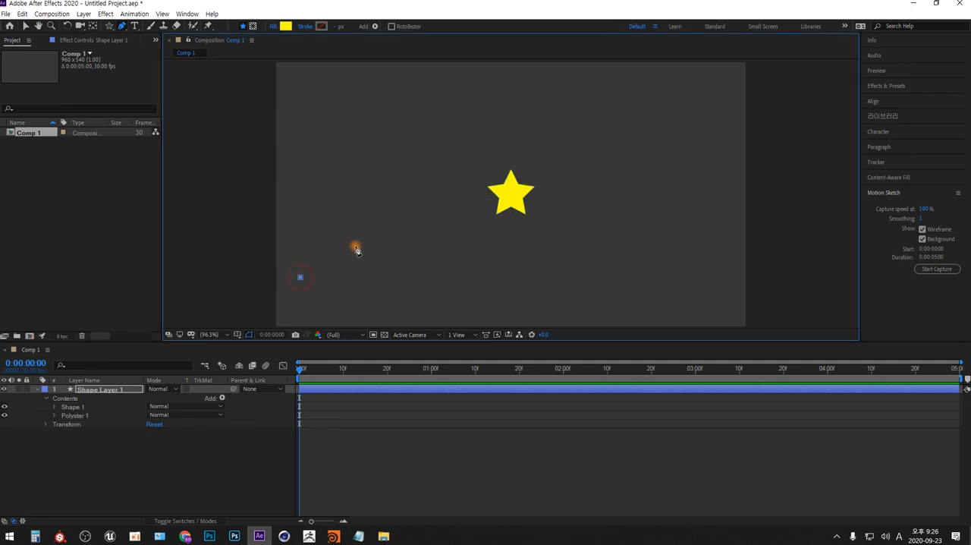
drag(366, 238, 408, 239)
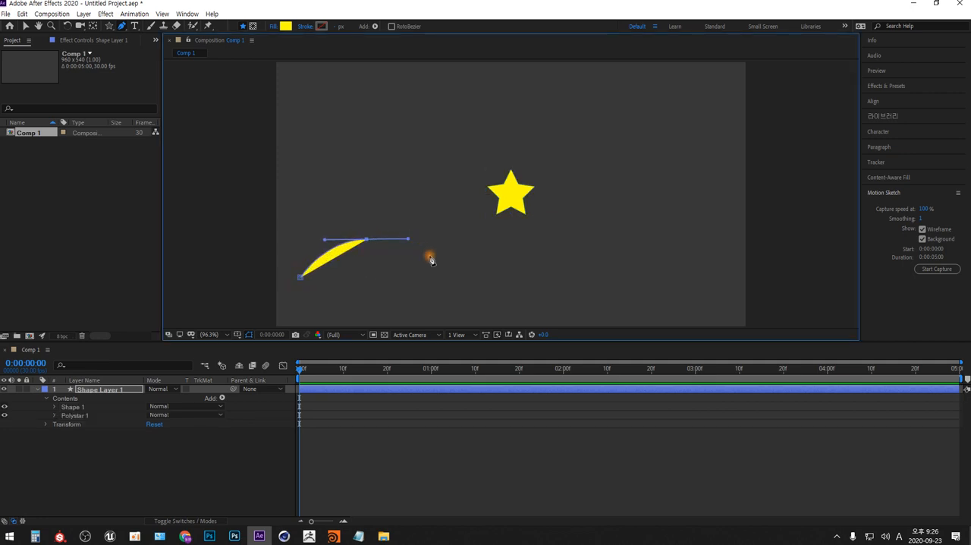
drag(463, 282, 507, 280)
click(574, 238)
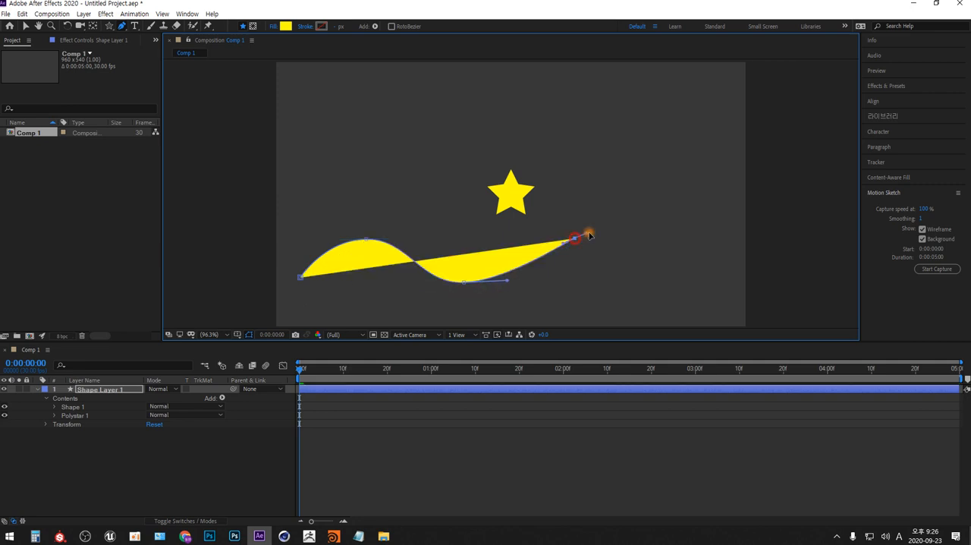
drag(590, 236, 622, 234)
drag(667, 276, 713, 275)
drag(754, 246, 789, 245)
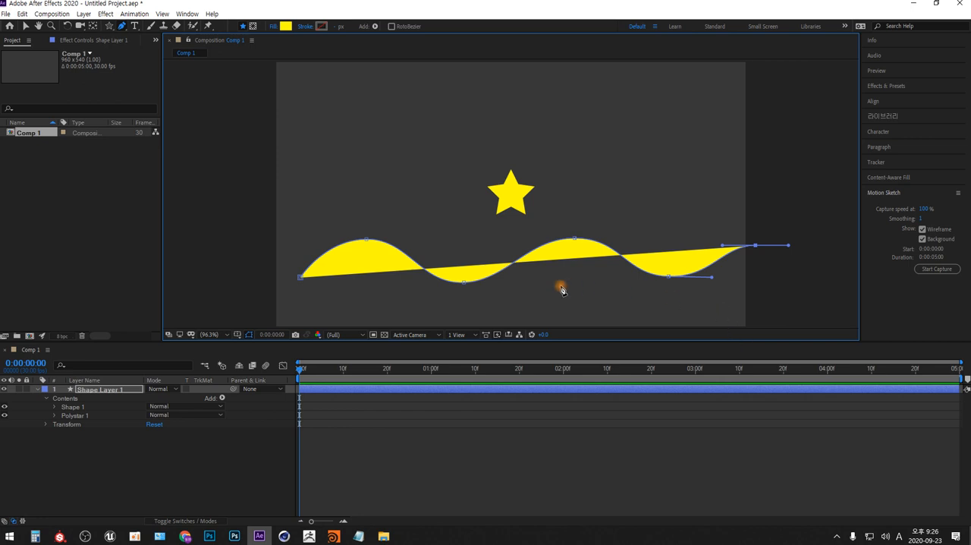
Cycle the wavy path's fill type through the gradients to none, and collapse its Gradient Fill 1 properties
alt+click(285, 27)
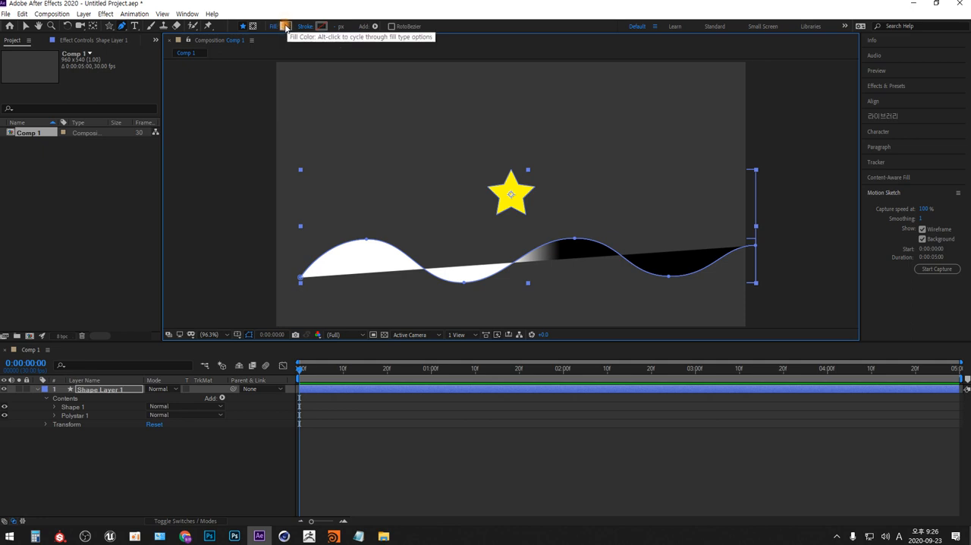
alt+click(286, 27)
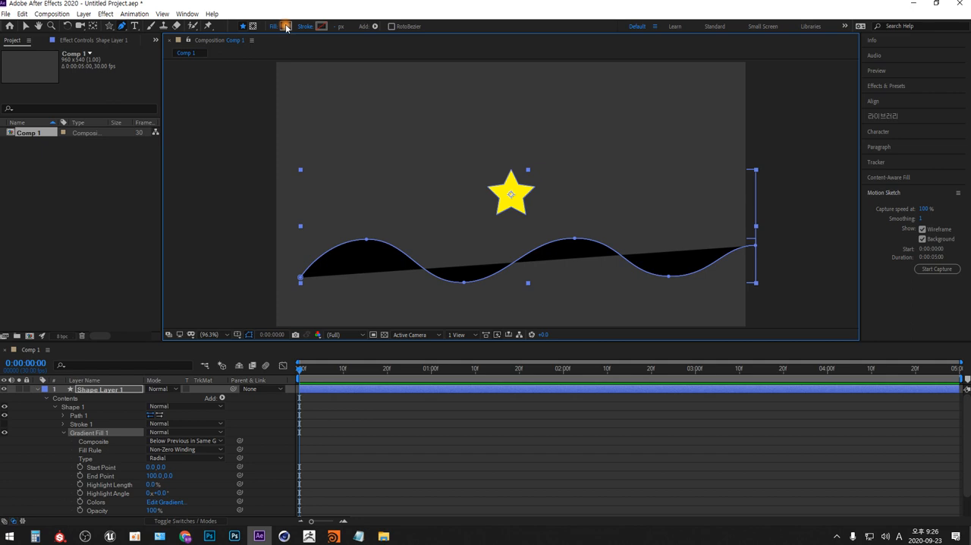
alt+click(285, 28)
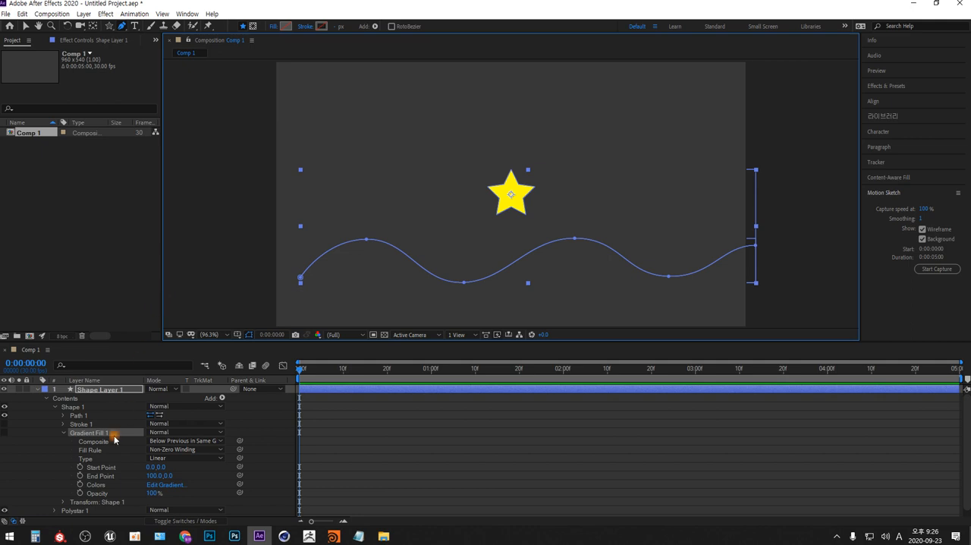
click(64, 433)
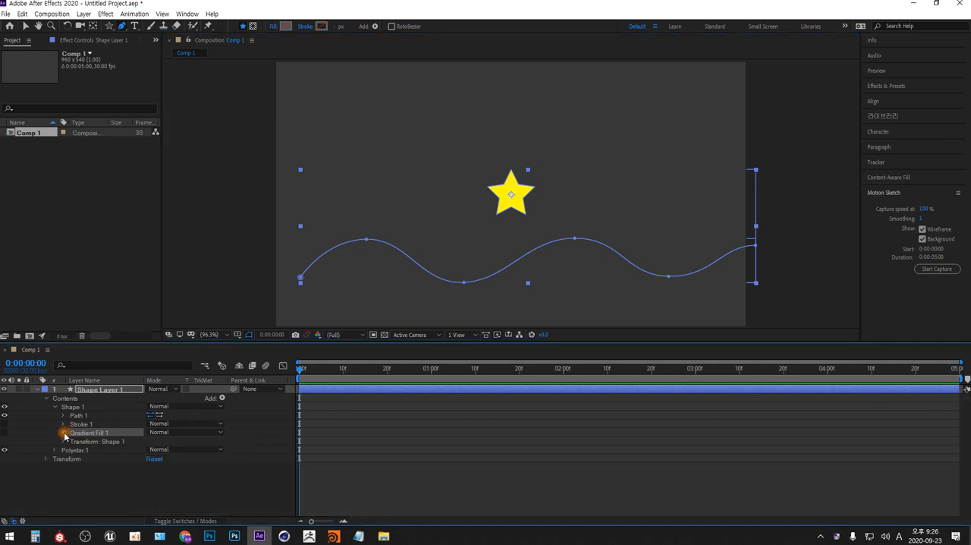
Collapse the Shape 1 group and leave the Polystar 1 group selected in the layer's contents
click(71, 407)
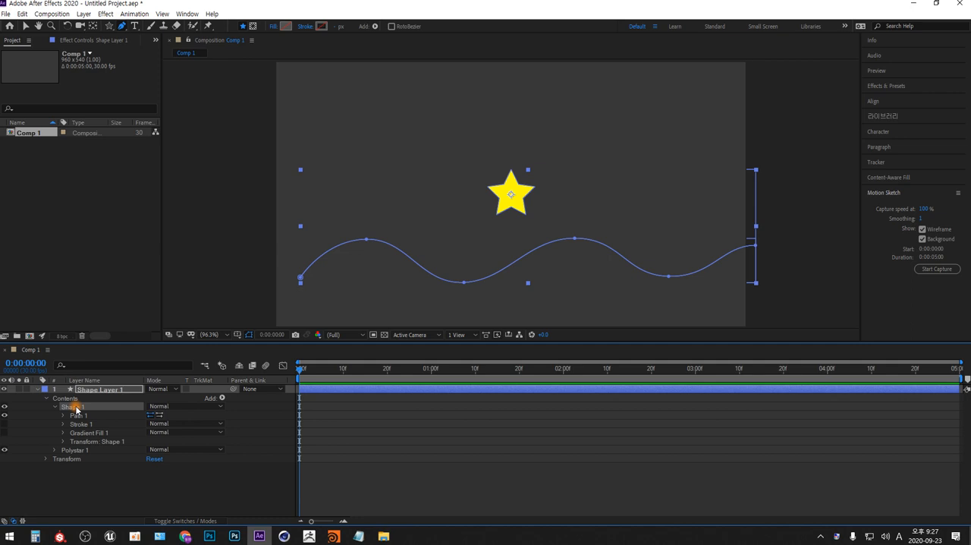
click(73, 449)
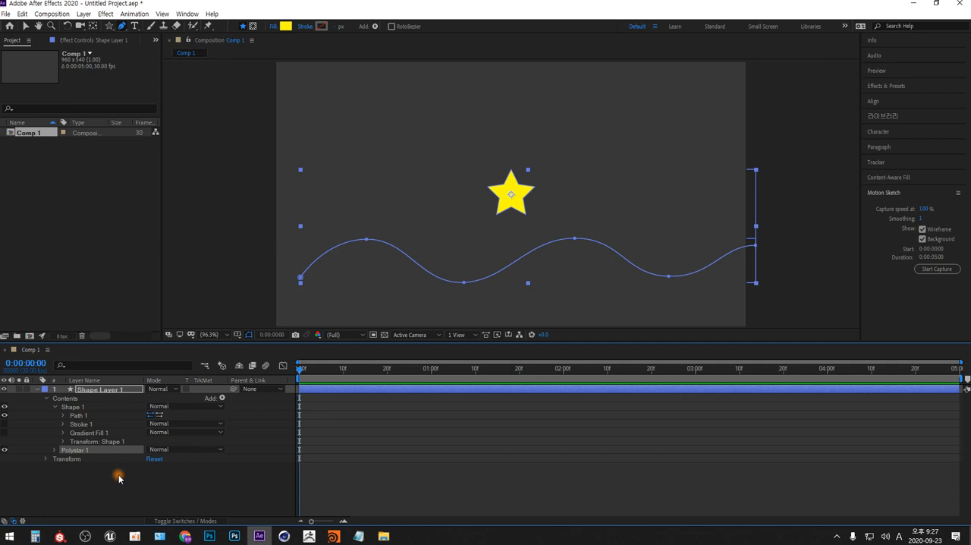
click(55, 407)
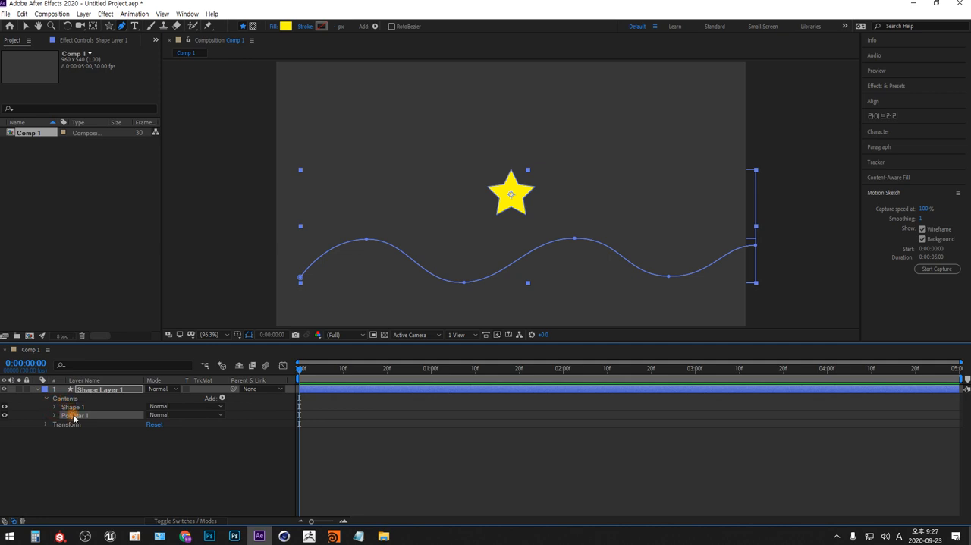
Copy the wavy curve's Path property from Shape 1 and paste it onto the Position in Polystar 1's group transform
click(54, 407)
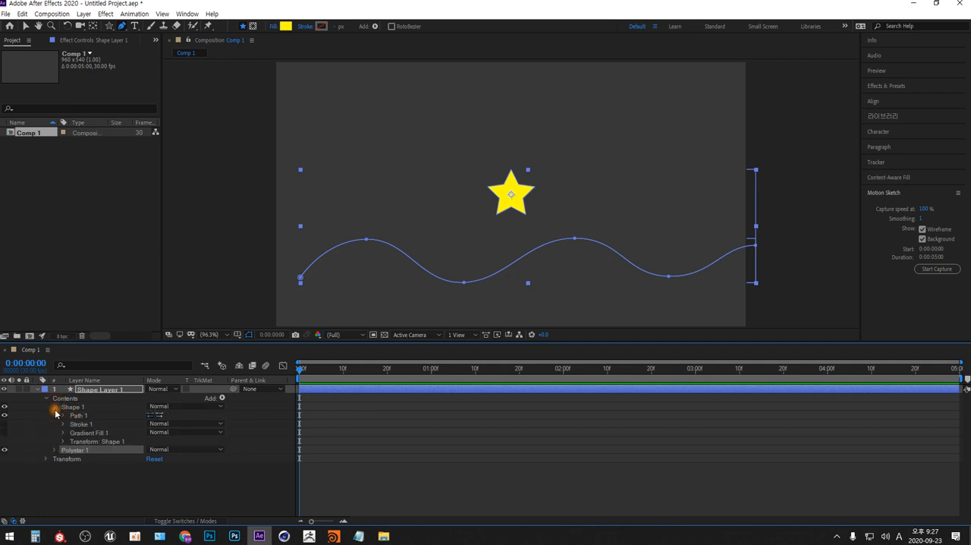
click(63, 416)
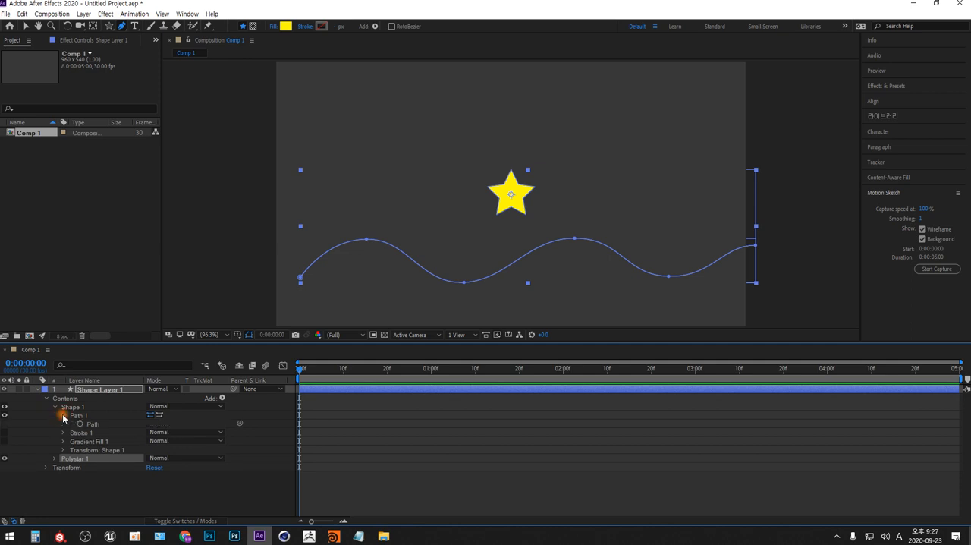
click(92, 424)
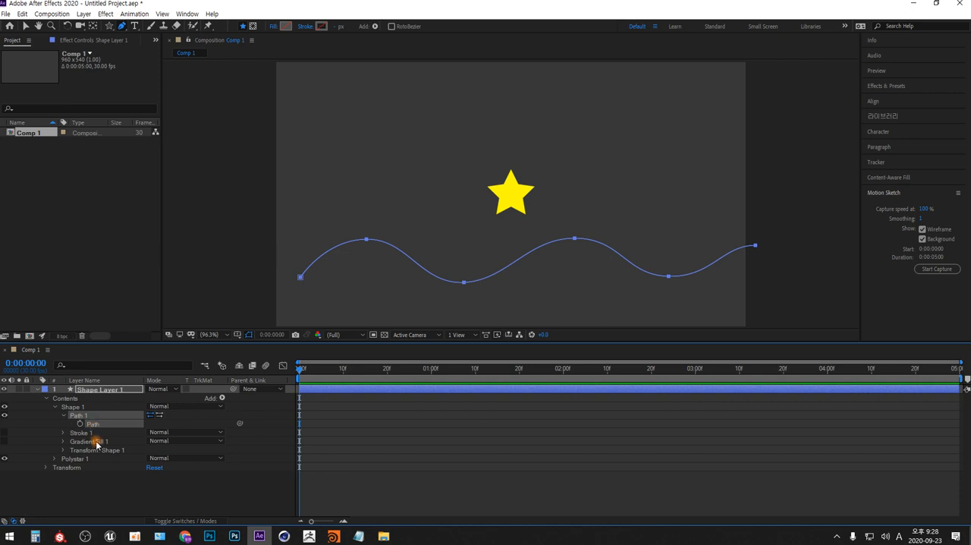
click(55, 460)
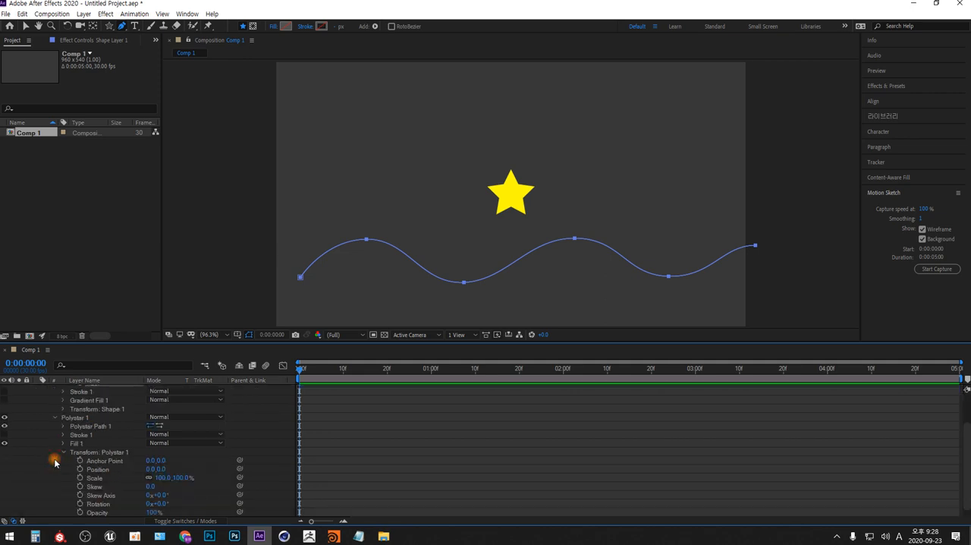
click(97, 470)
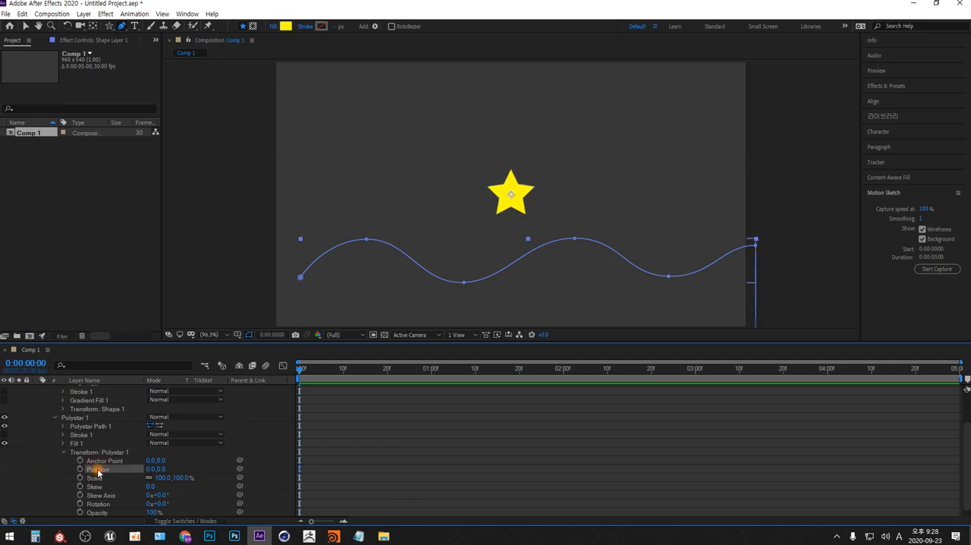
key(ctrl+v)
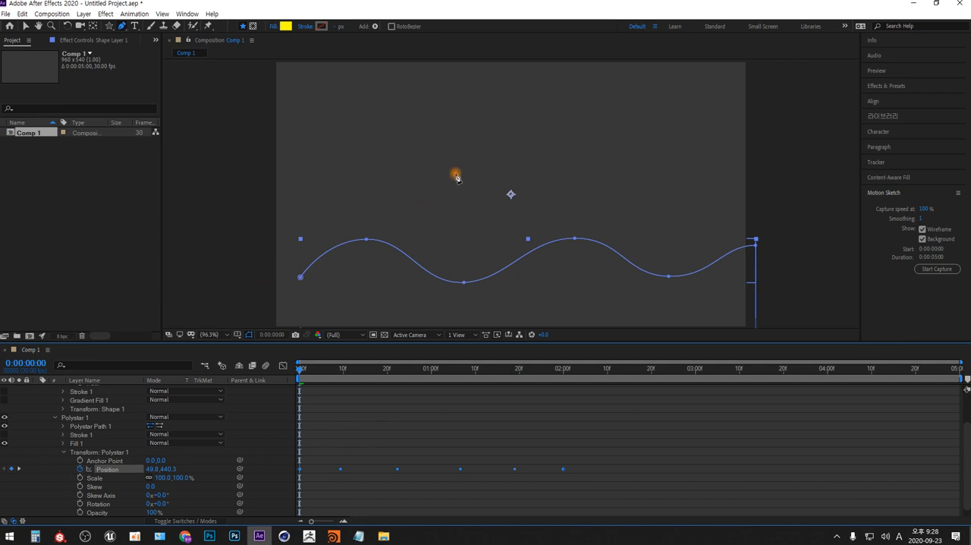
key(comma)
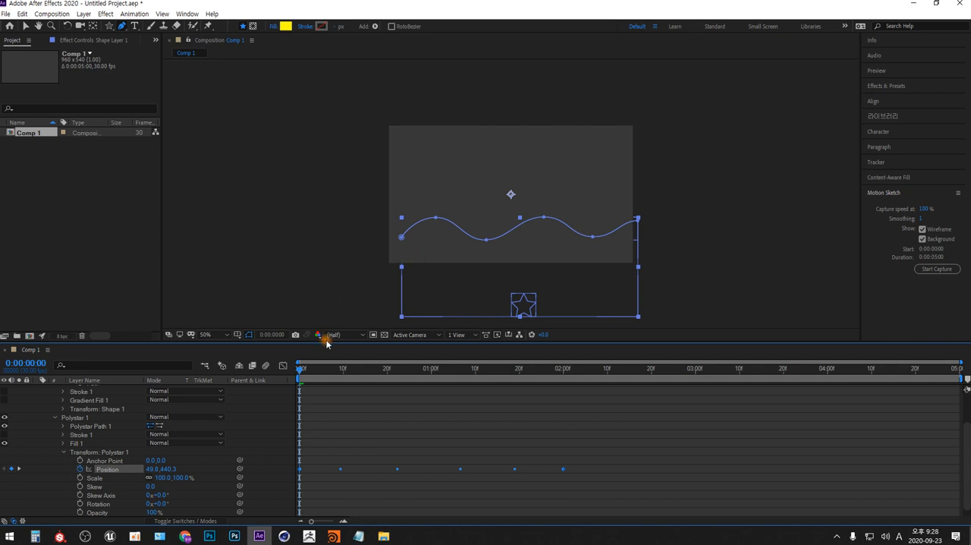
mouse_move(301, 370)
mouse_down()
mouse_move(526, 365)
mouse_move(289, 358)
mouse_up()
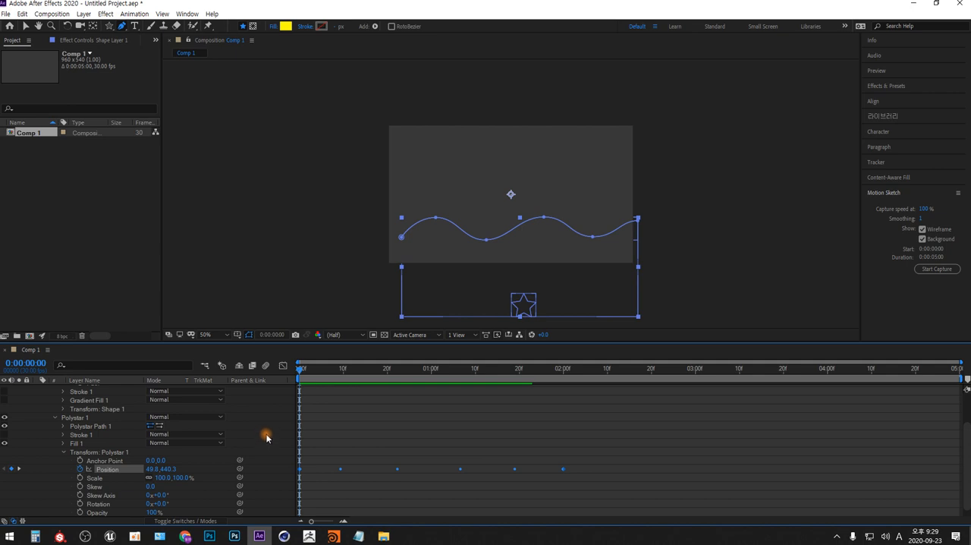
Collapse the layer's Contents, expand its layer-level Transform, and set the layer's vertical position to -23
scroll(267, 437, up, 3)
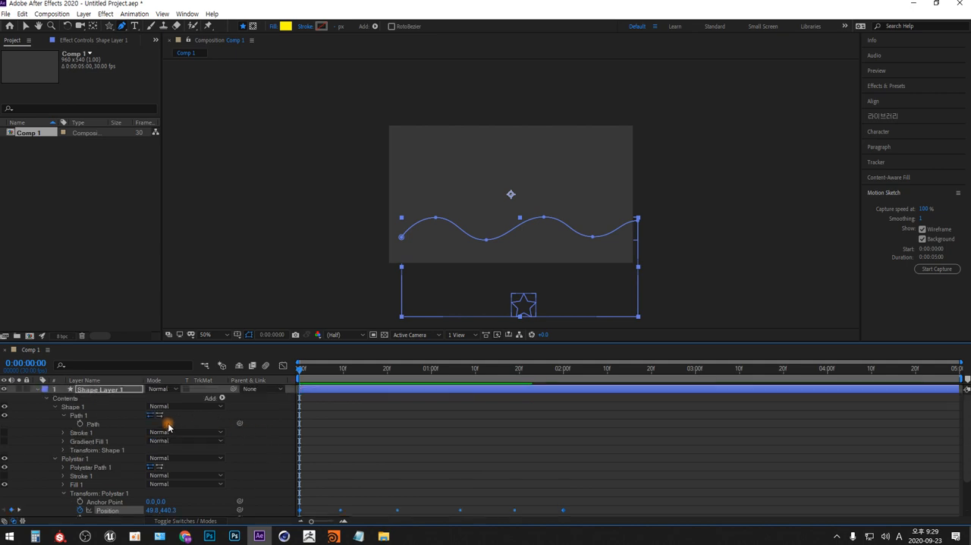
click(48, 397)
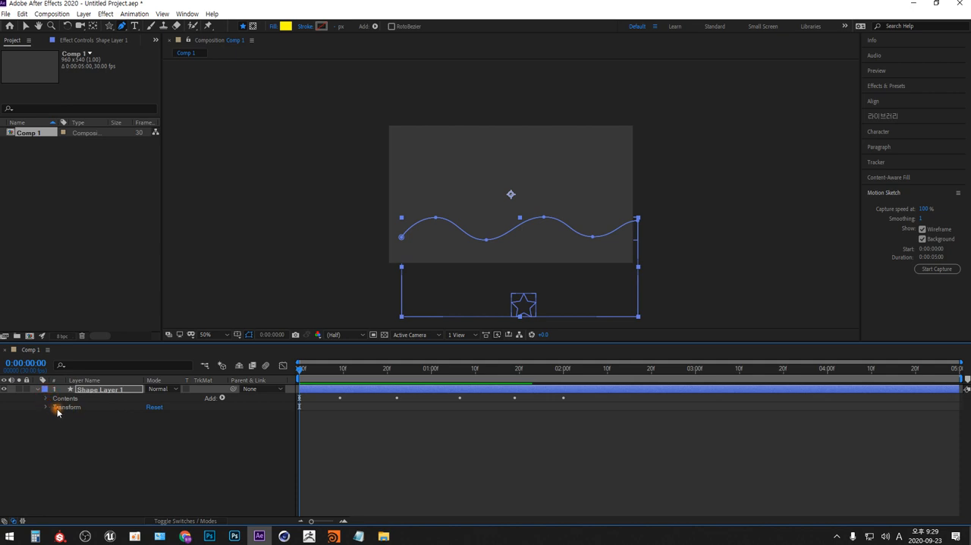
click(45, 406)
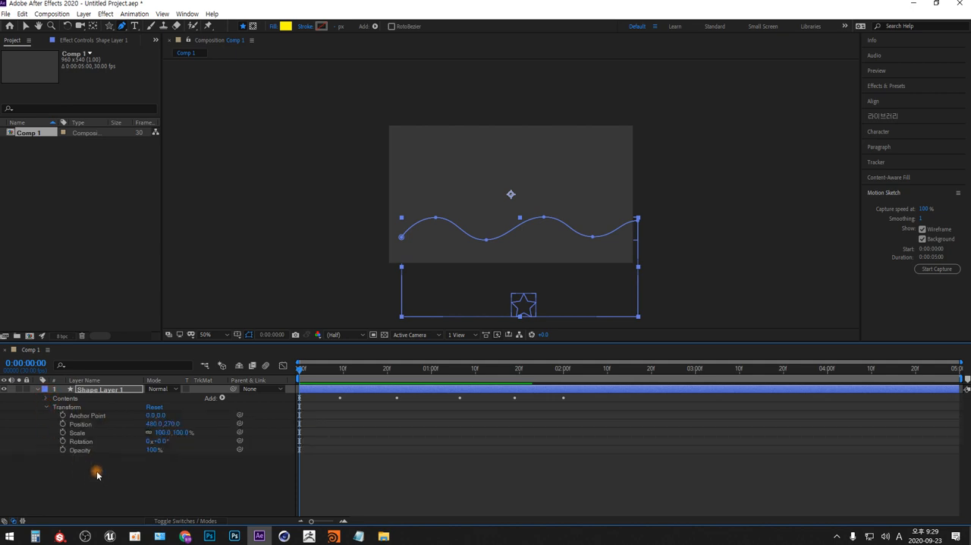
click(76, 406)
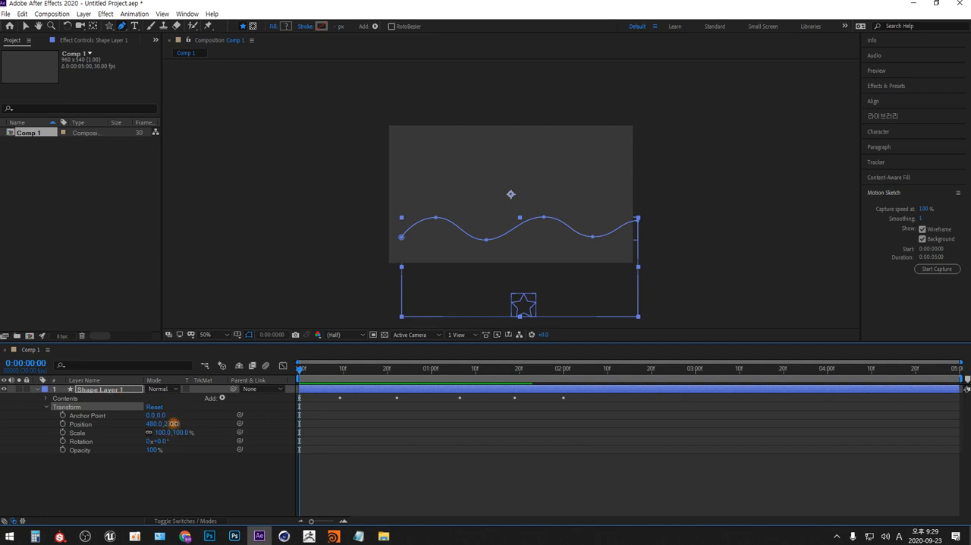
drag(174, 424, 26, 413)
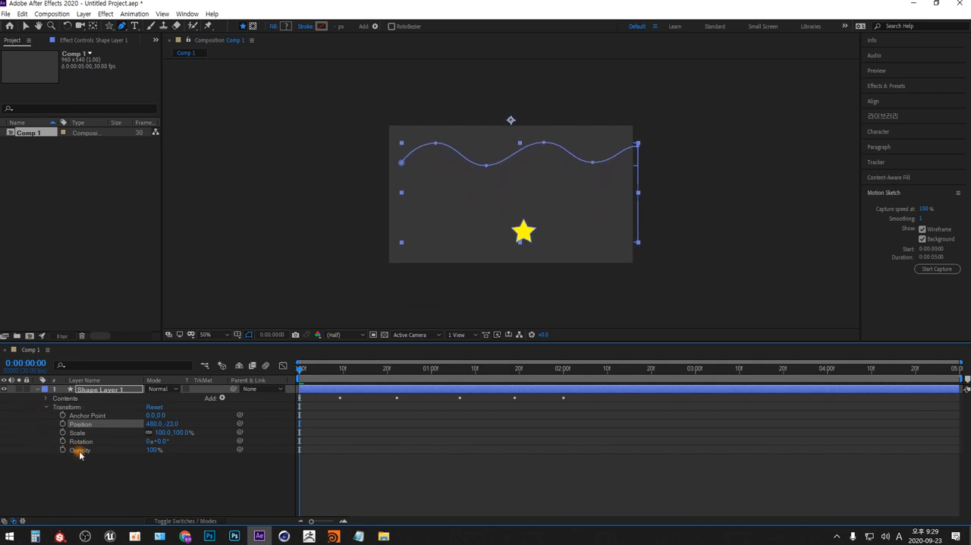
With the time at 0:00:02:05, set the shape layer's horizontal position to -39
drag(301, 369, 585, 370)
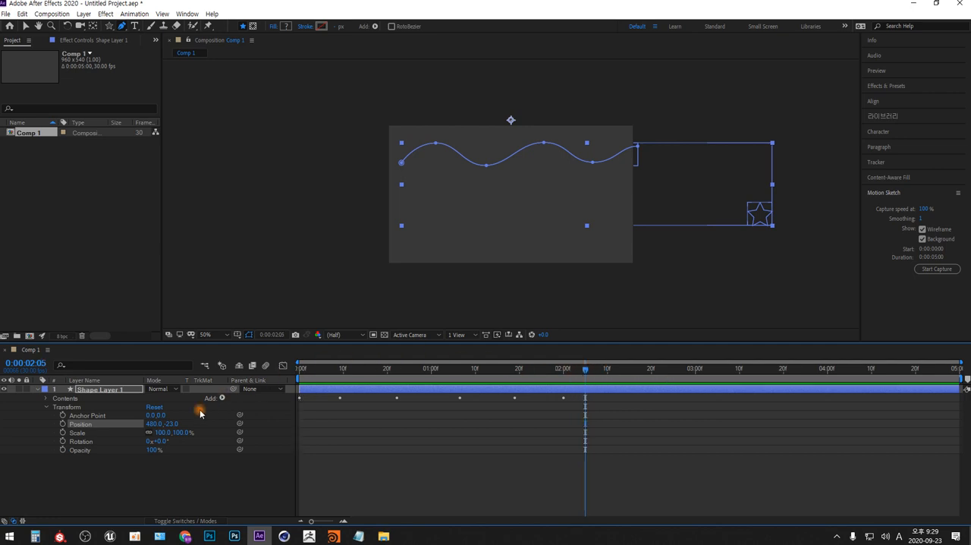
drag(156, 424, 63, 433)
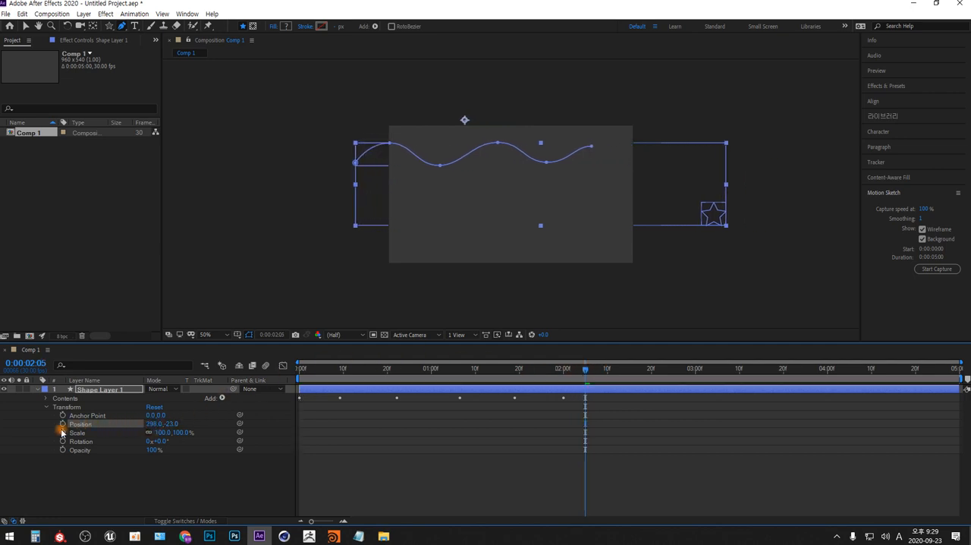
drag(152, 426, 41, 436)
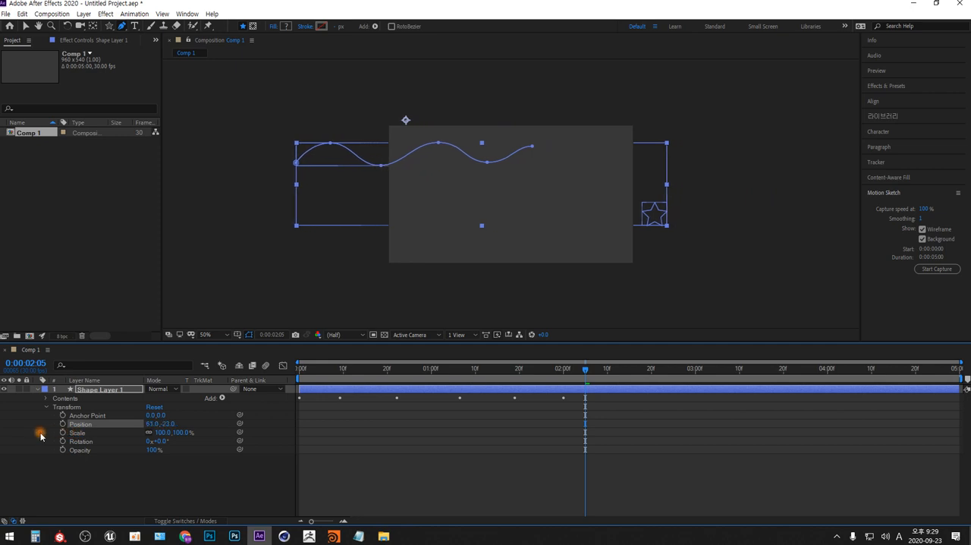
drag(148, 425, 108, 431)
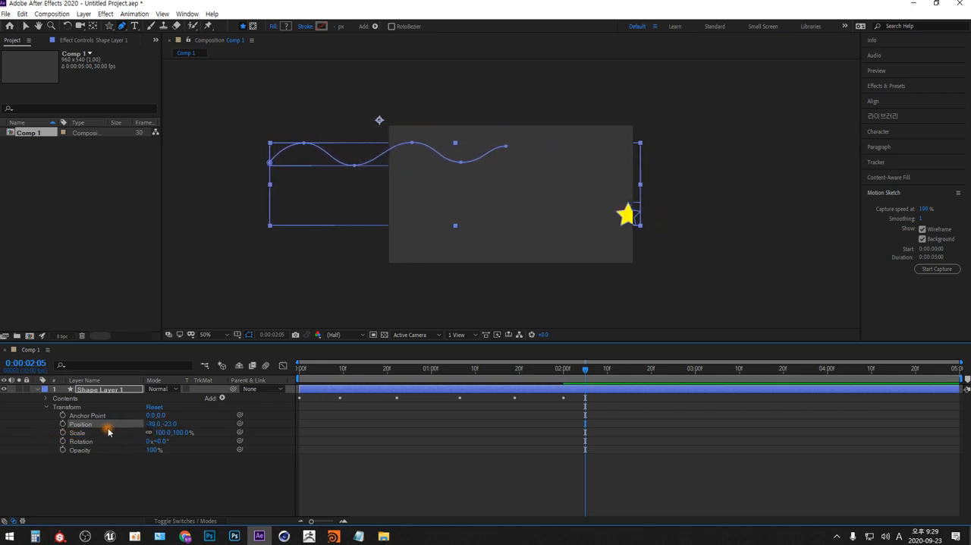
Preview the star's animation from 0:00:02:05 and stop the playback
mouse_move(581, 371)
mouse_down()
mouse_move(372, 369)
mouse_move(278, 381)
mouse_move(364, 369)
mouse_move(582, 373)
mouse_up()
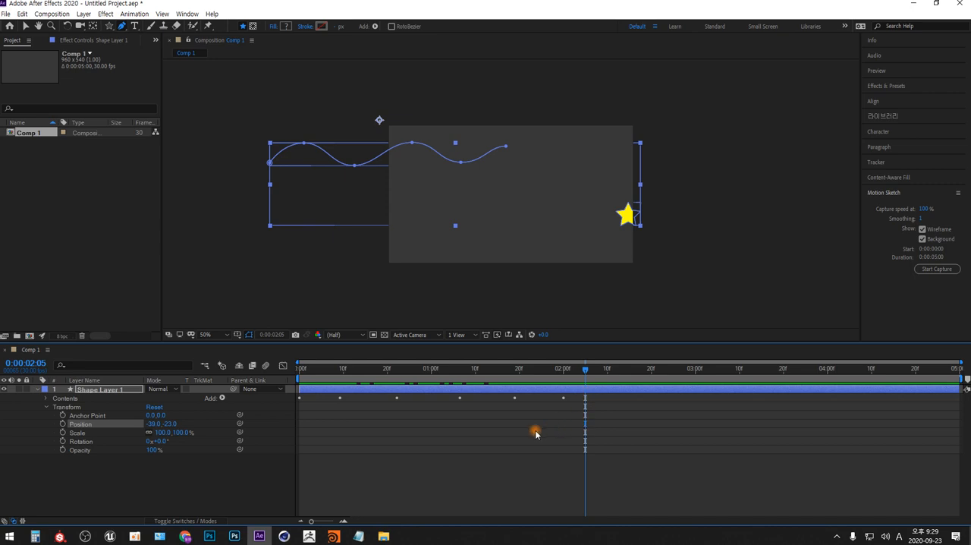
key(space)
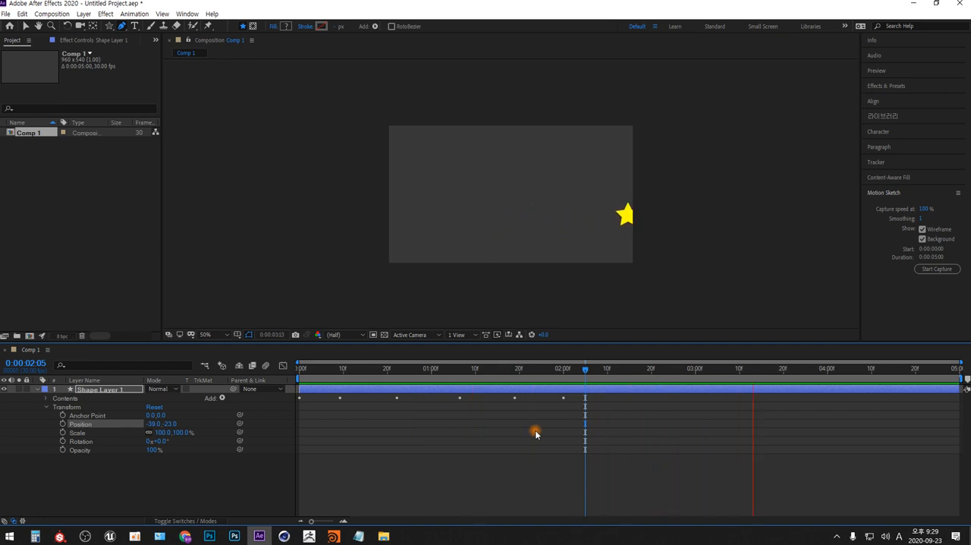
key(space)
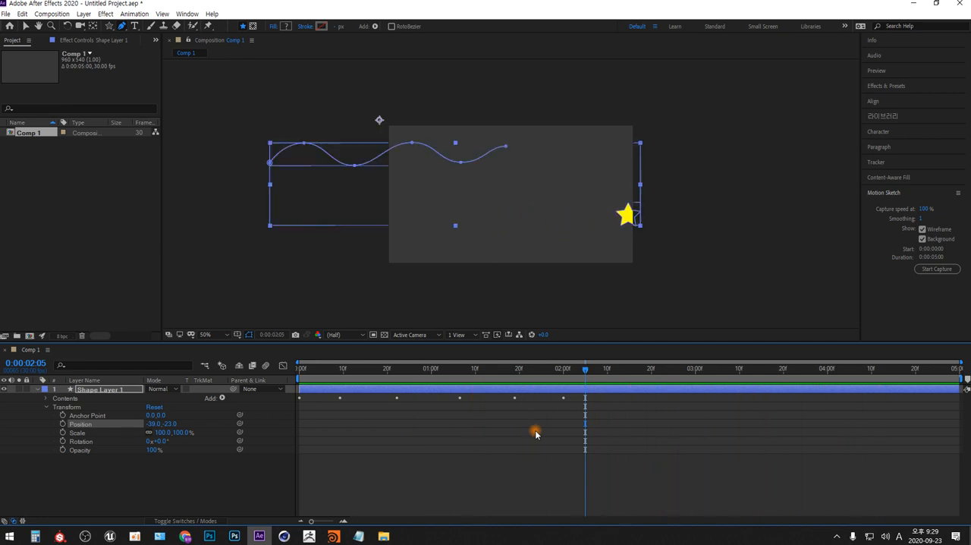
Enlarge the timeline area and collapse the layer's Transform, Shape 1 and Polystar 1 groups, keeping Contents expanded
click(46, 406)
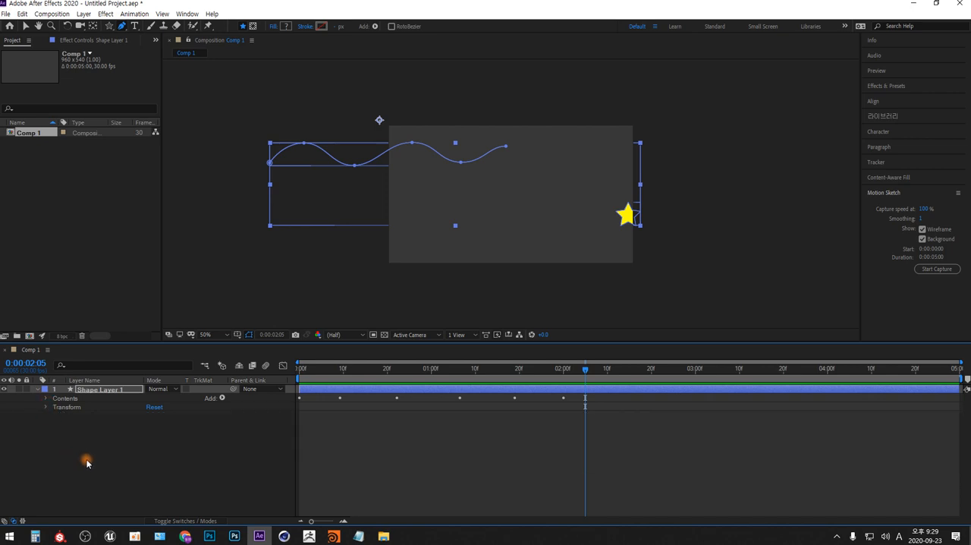
click(46, 399)
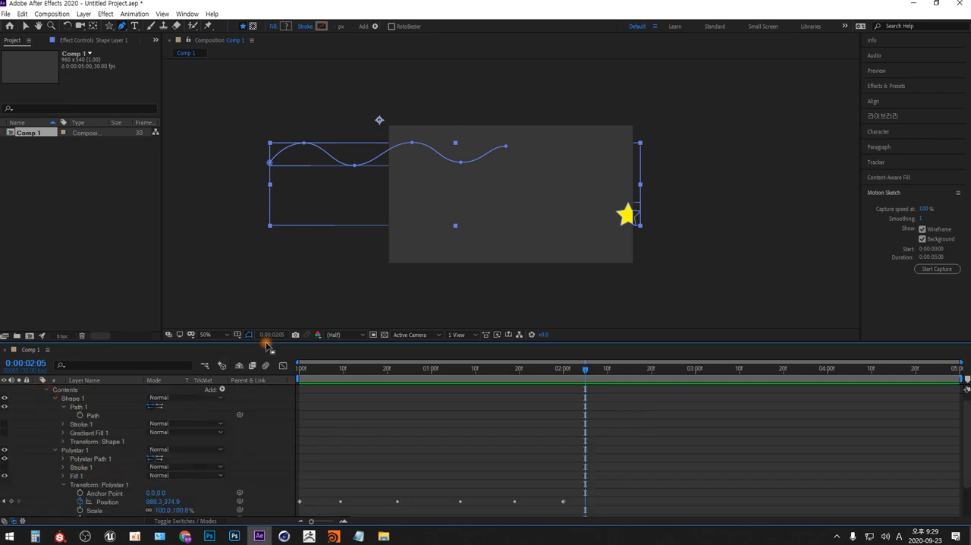
drag(266, 341, 283, 231)
click(53, 292)
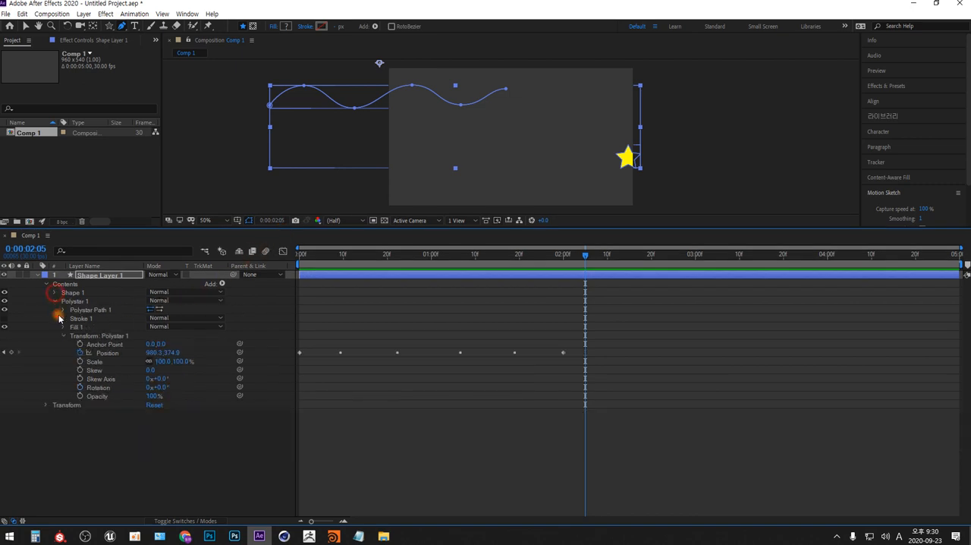
click(54, 302)
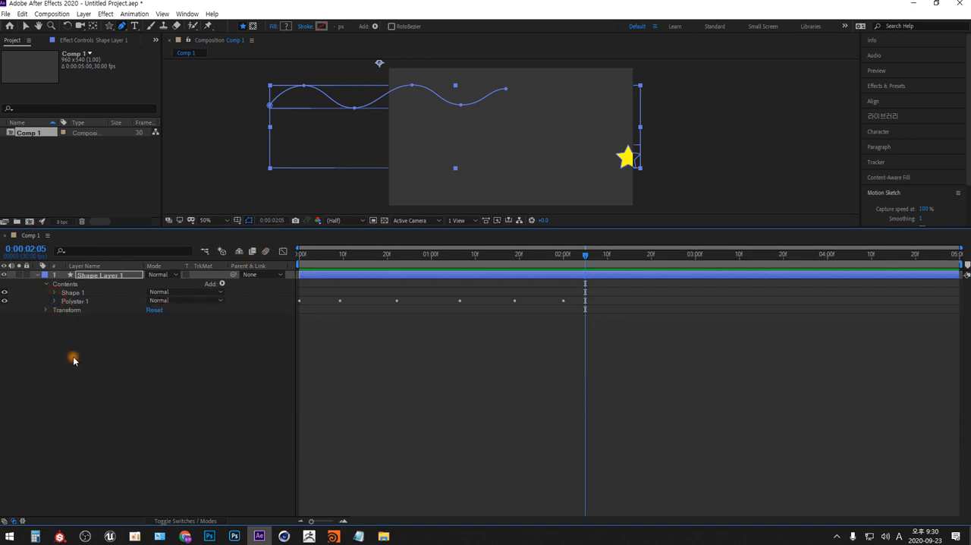
Review the shape layer's hierarchy, from Contents down to Shape 1's Path and Polystar 1's group transform properties
click(124, 276)
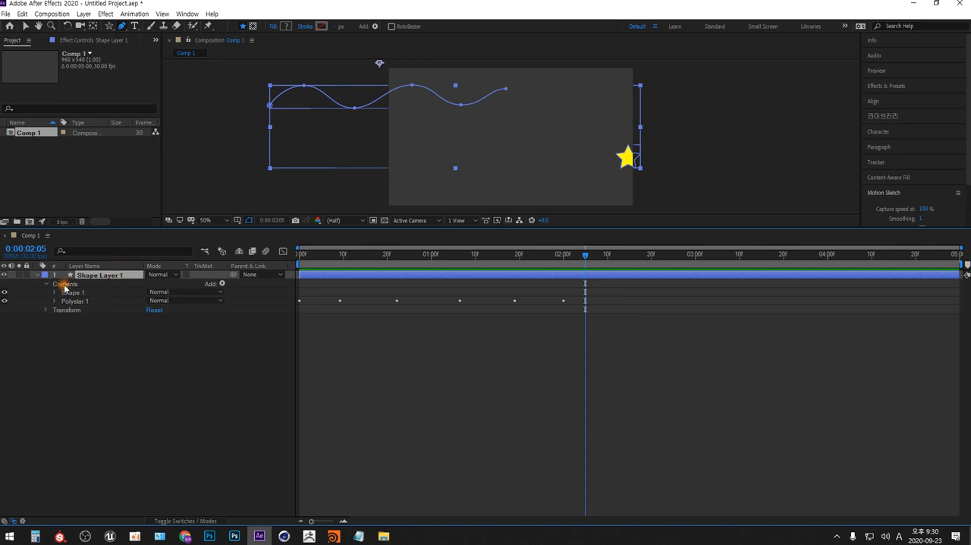
click(46, 283)
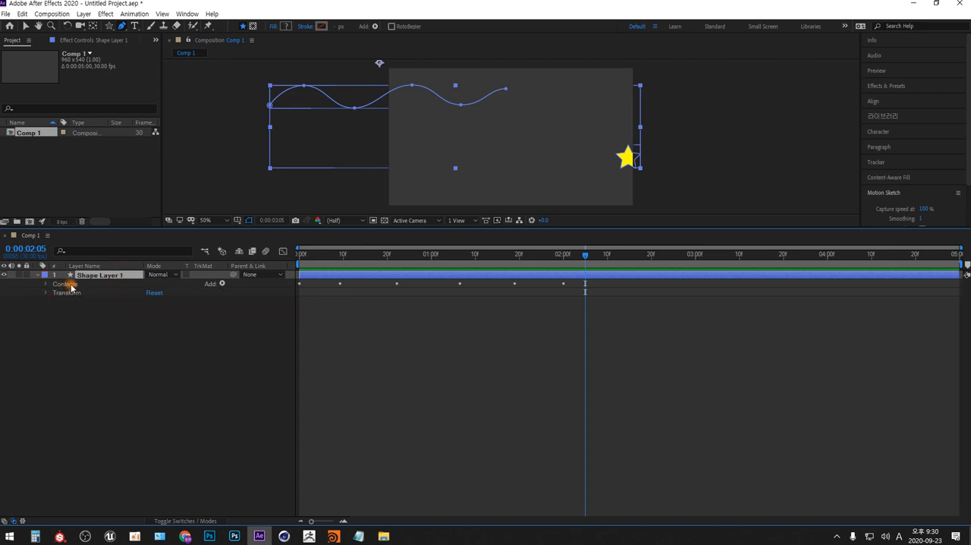
click(67, 284)
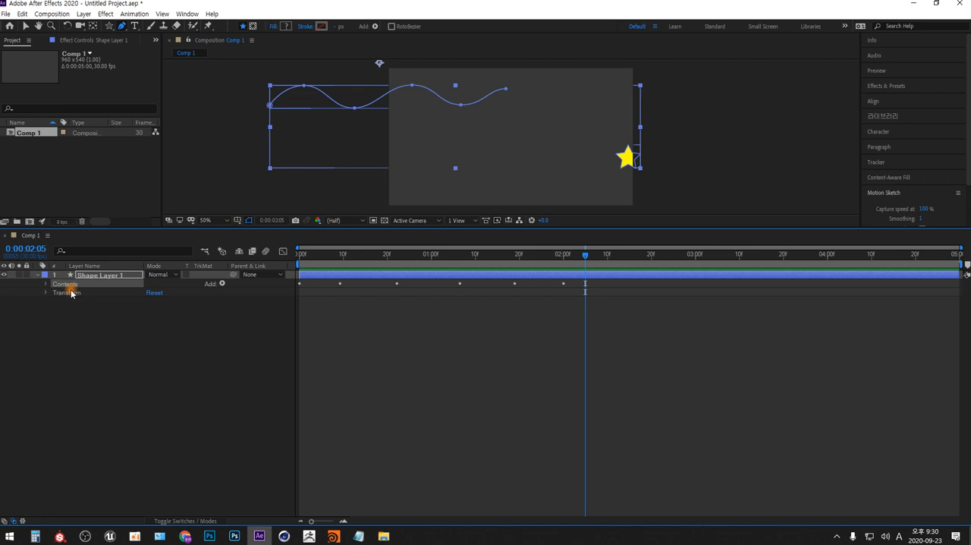
click(46, 284)
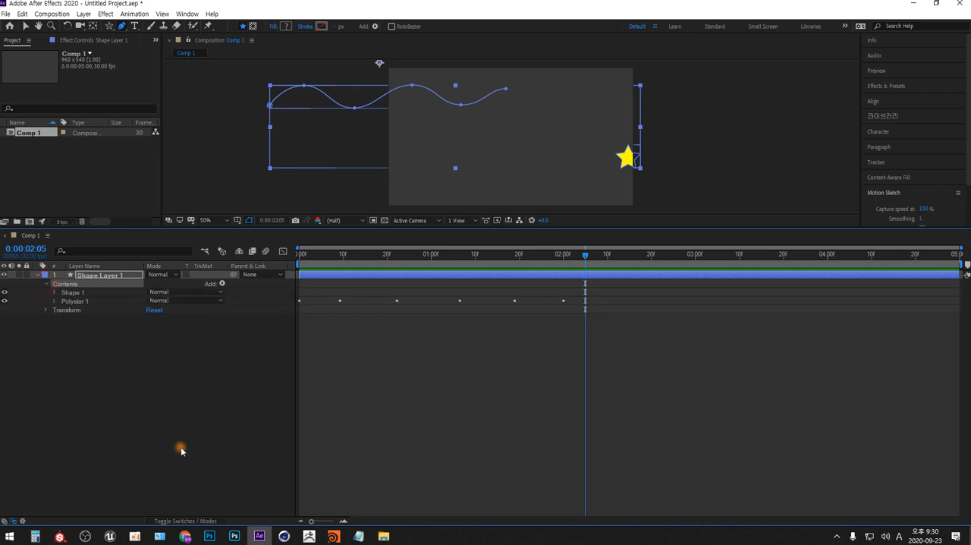
click(73, 292)
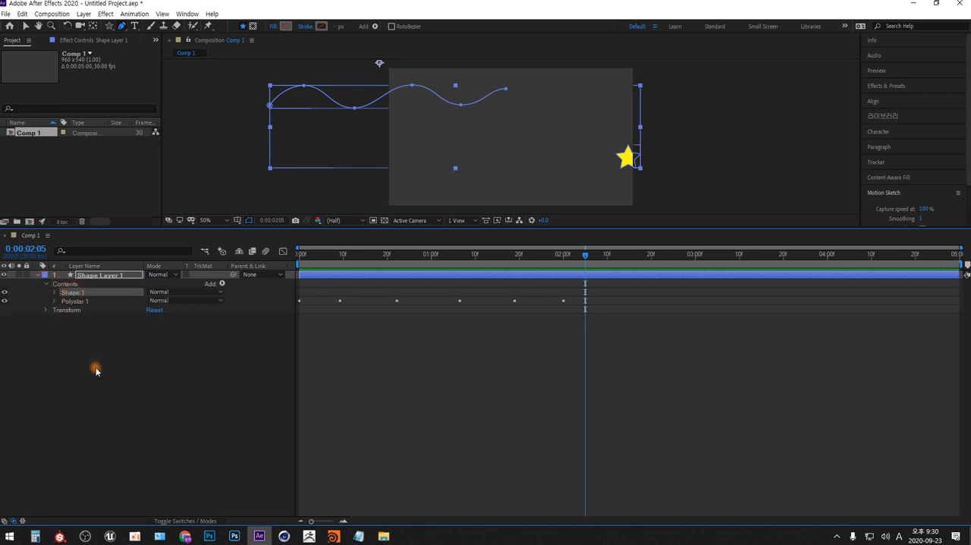
click(79, 302)
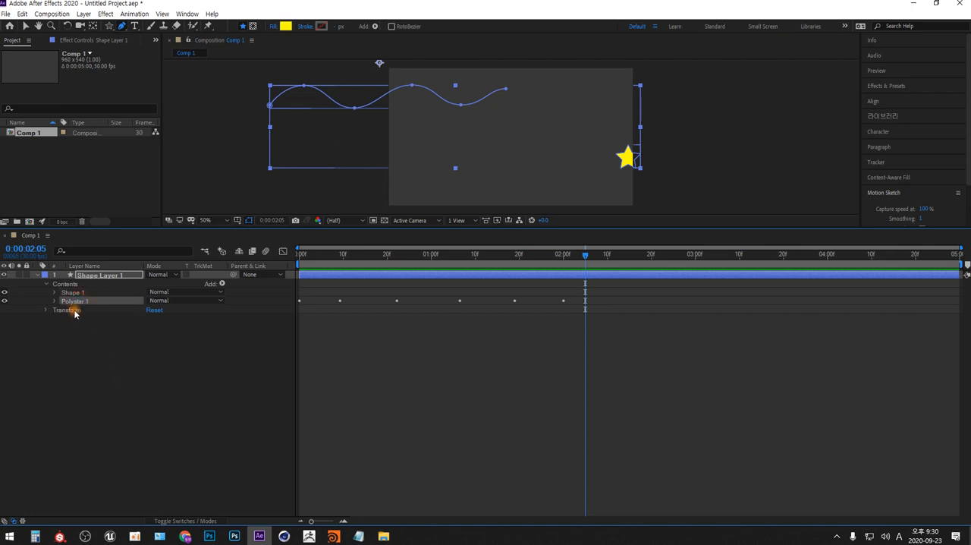
click(54, 292)
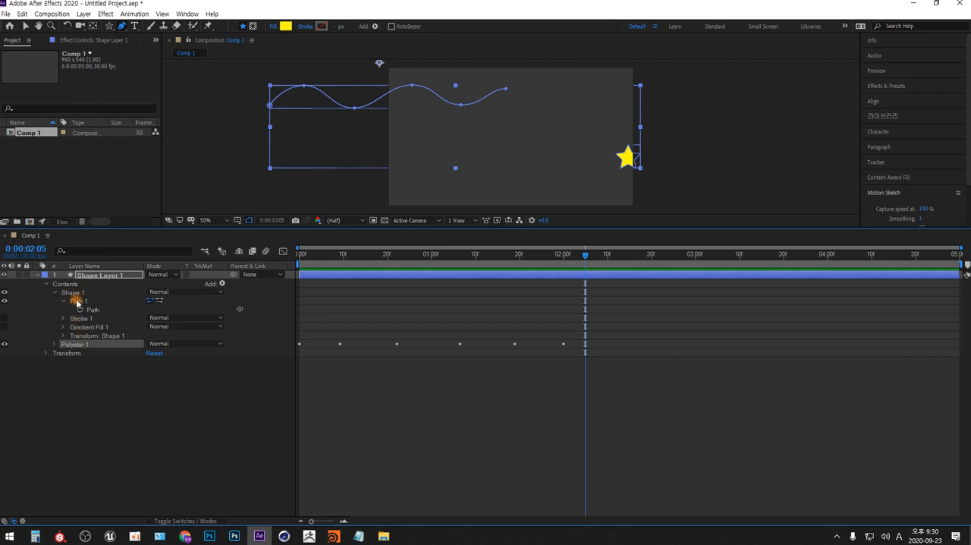
click(92, 310)
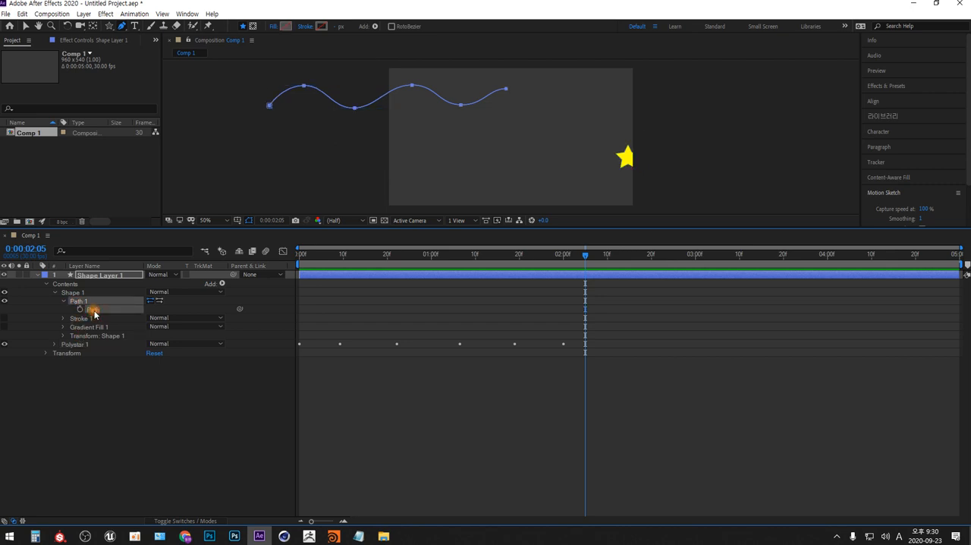
click(53, 343)
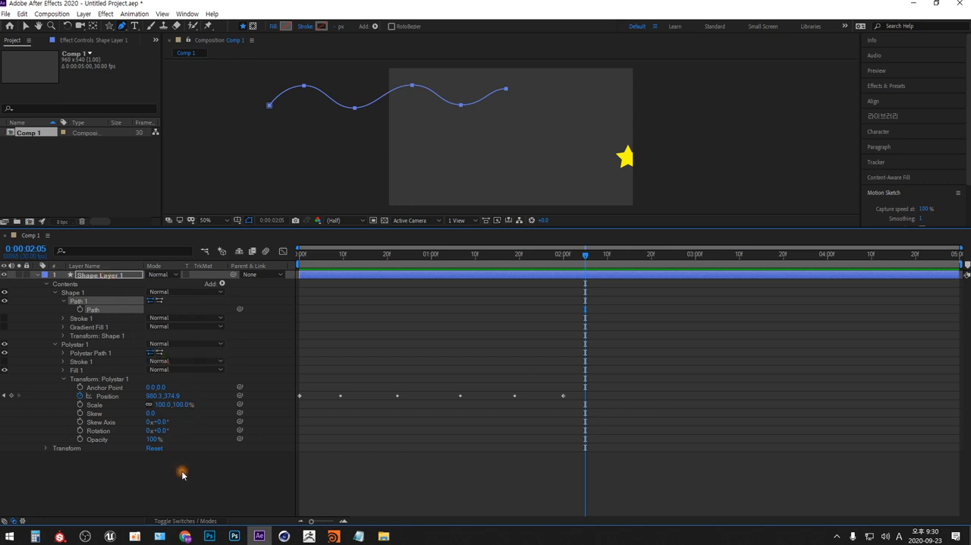
Return to 0:00:00:00 and preview the star travelling along its wavy motion path
drag(353, 254, 252, 260)
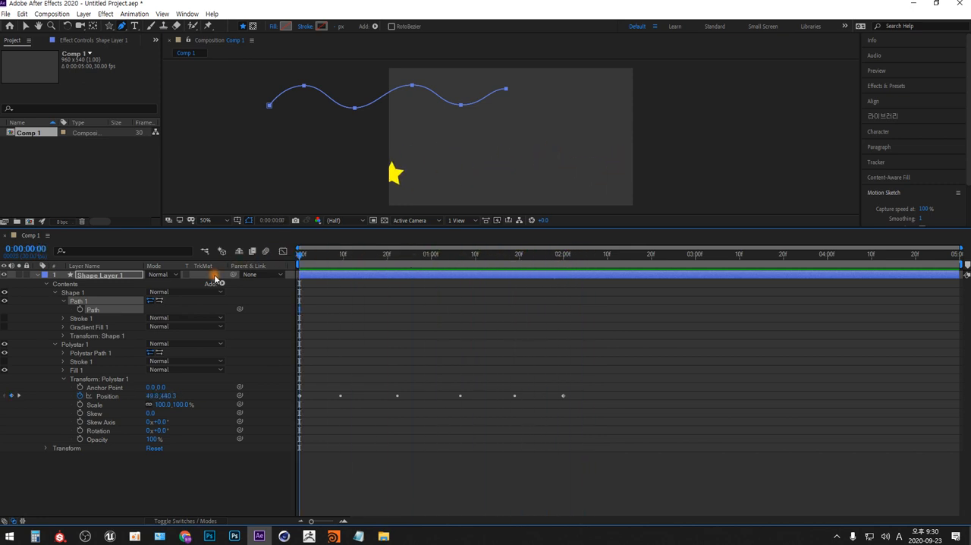
key(space)
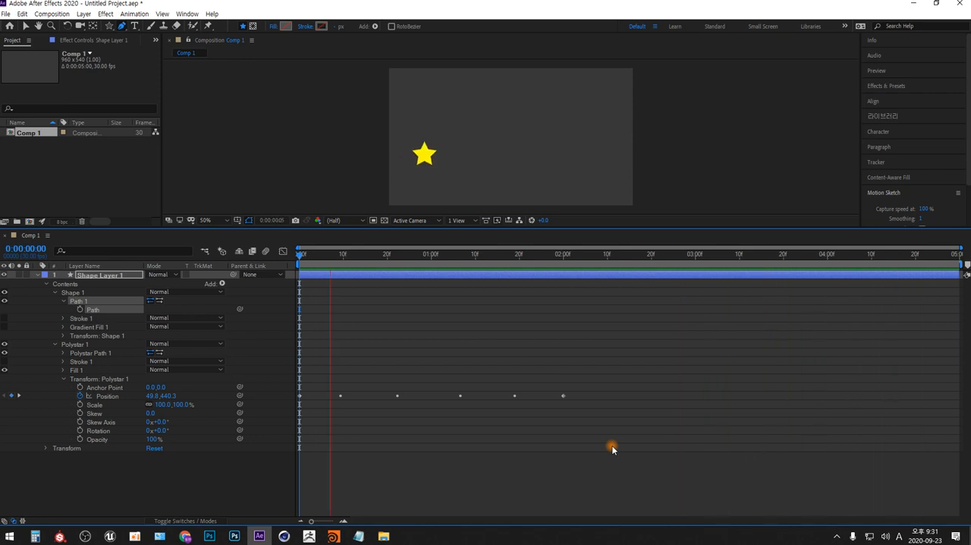
Stretch the star's Position keyframes proportionally so the last one falls at 0:00:04:27, and preview the motion
key(space)
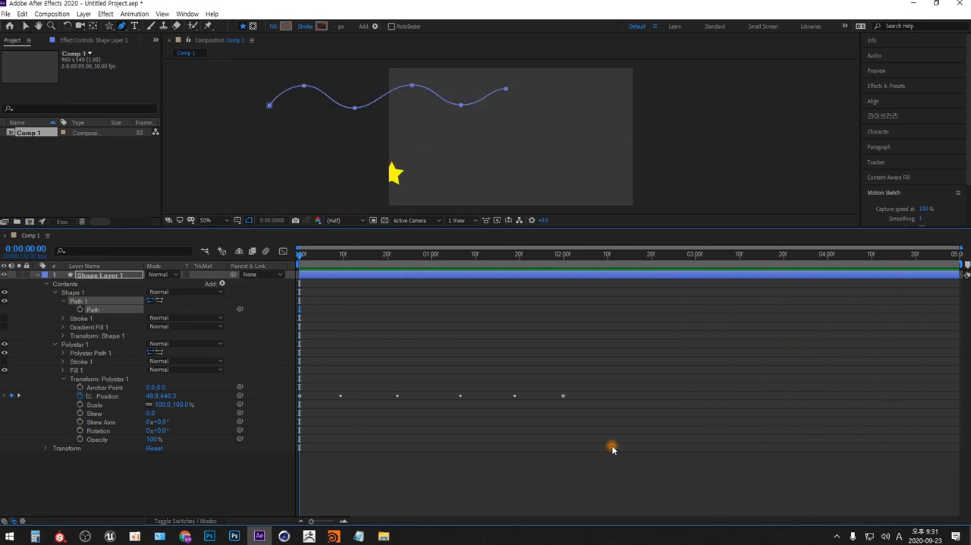
drag(588, 388, 295, 409)
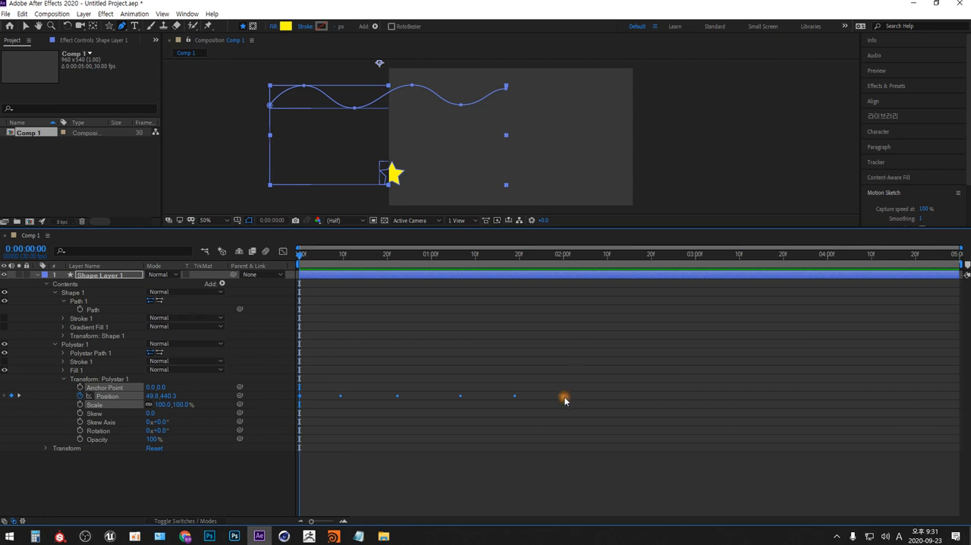
mouse_move(563, 395)
drag(563, 395, 635, 402)
mouse_move(572, 399)
mouse_down()
mouse_move(750, 397)
mouse_move(563, 406)
mouse_up()
drag(563, 394, 948, 401)
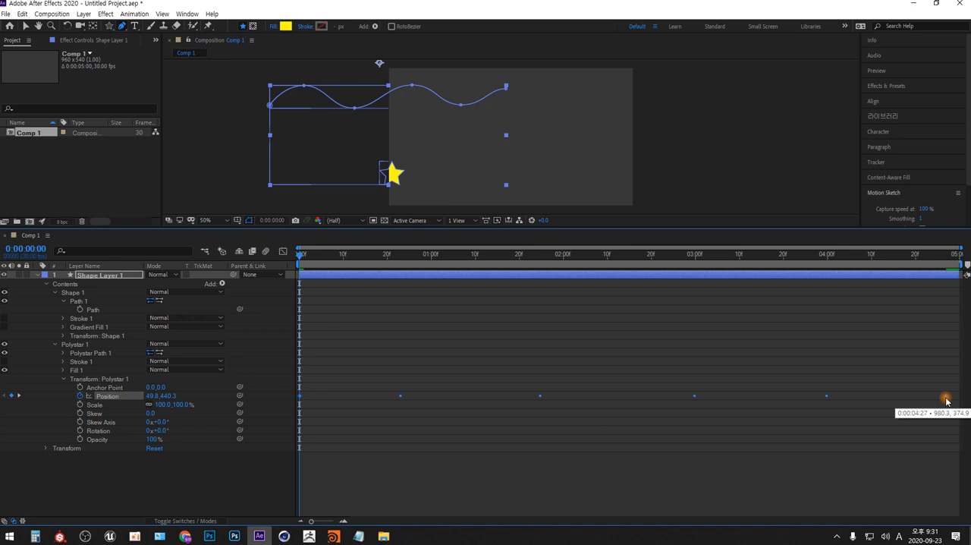
drag(946, 401, 946, 401)
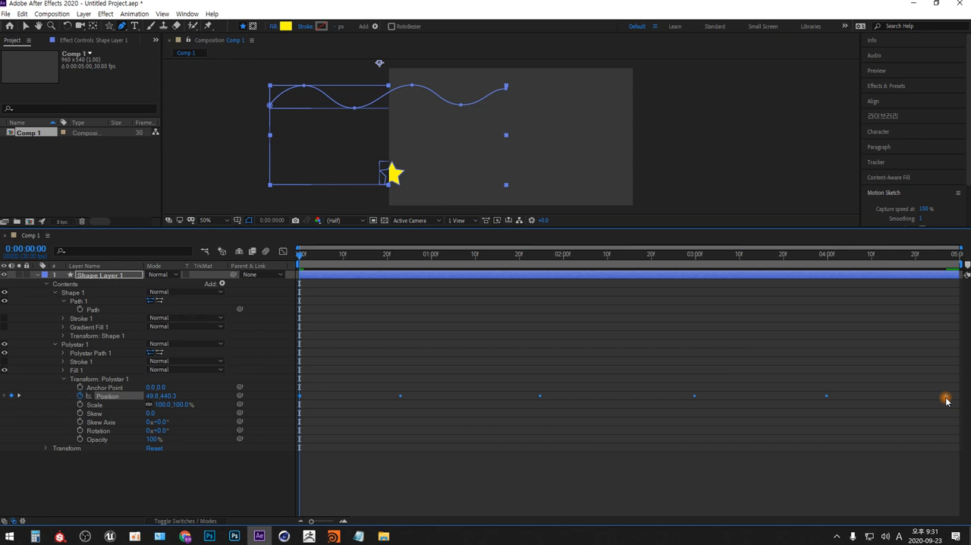
key(space)
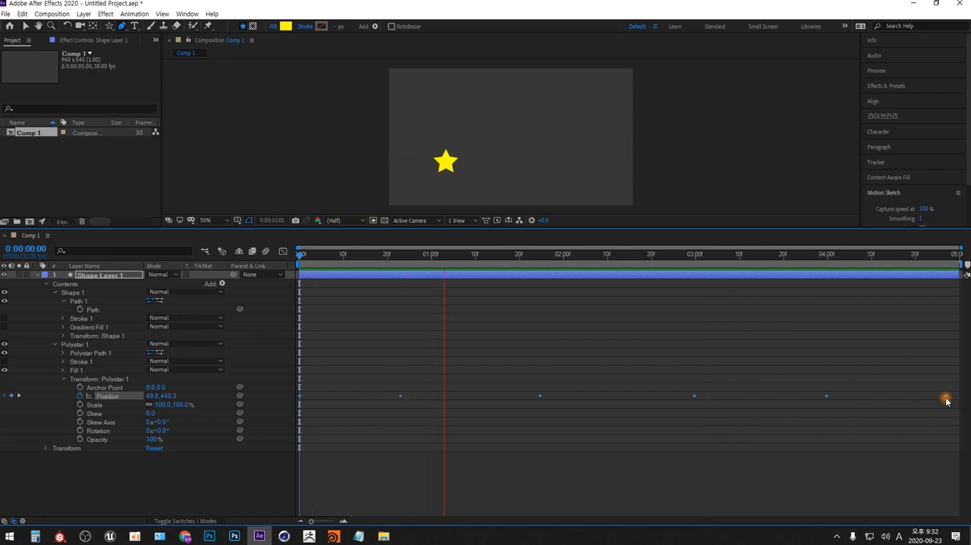
key(space)
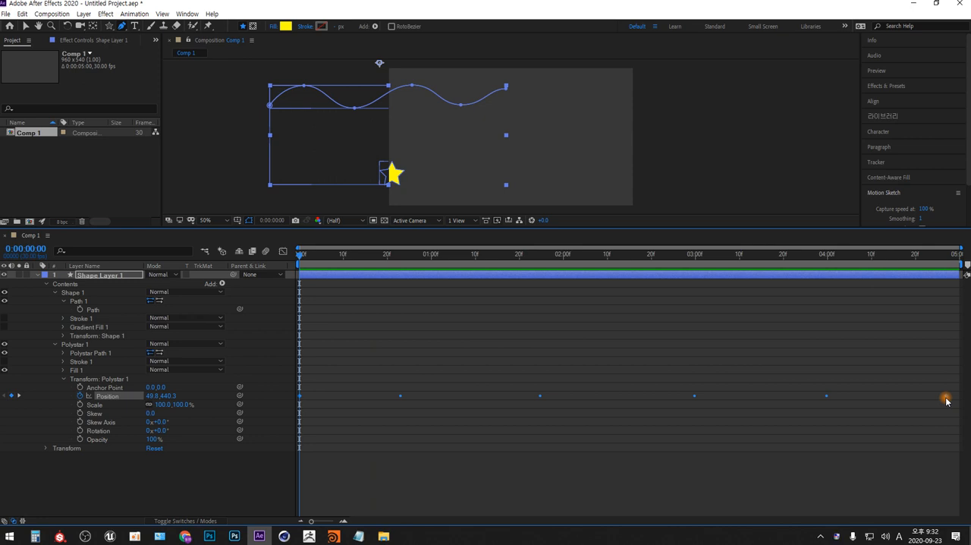
Compress the selected Position keyframes proportionally so the last one falls at 0:00:01:00, and preview the motion
drag(945, 396, 431, 396)
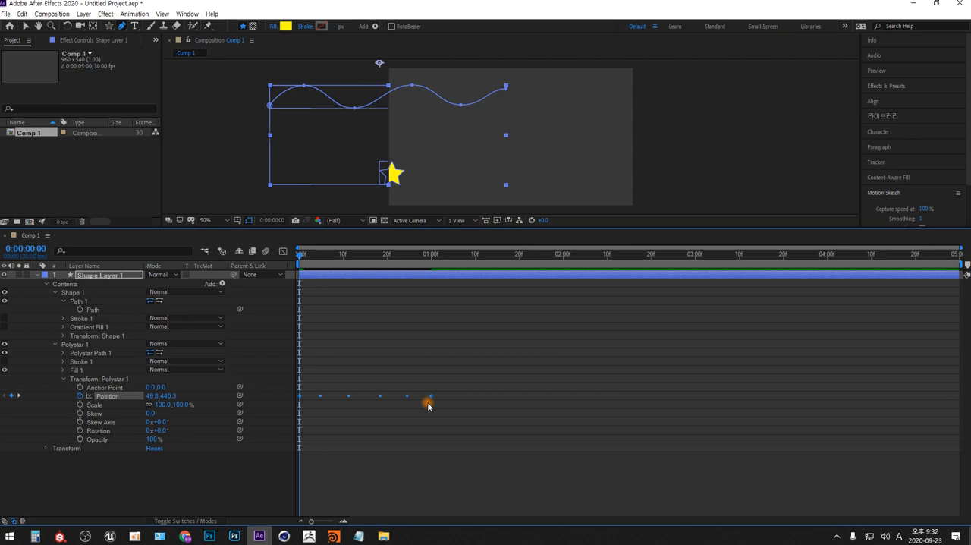
key(space)
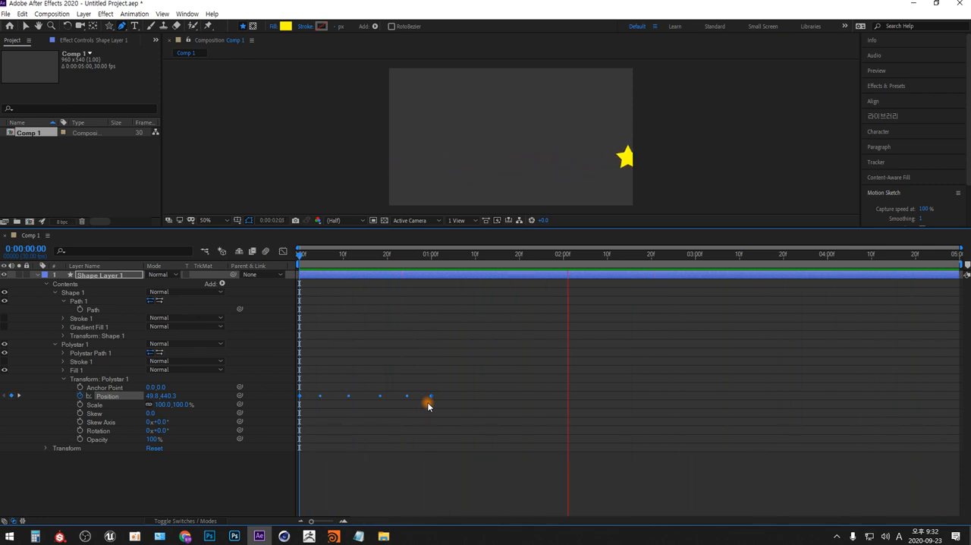
key(space)
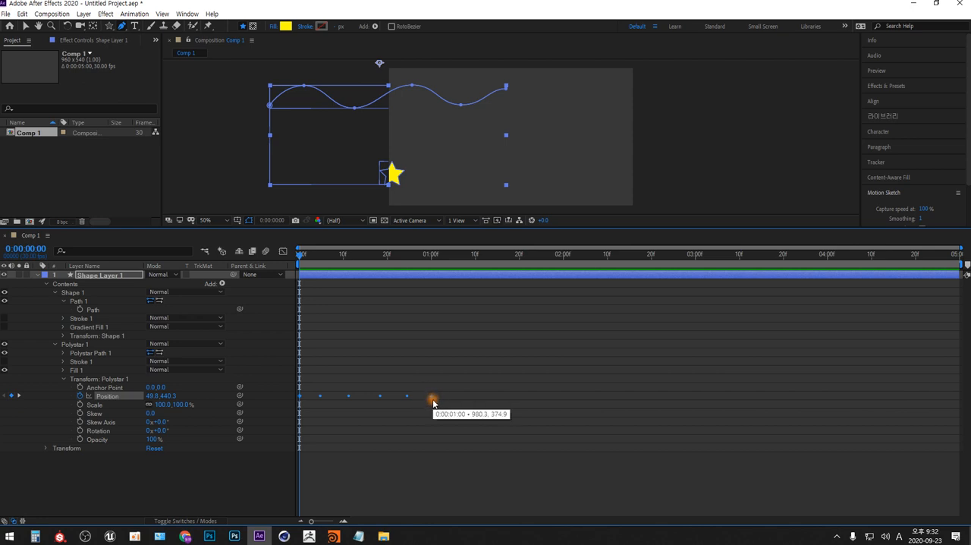
Copy all of the star's Position keyframes and paste them at 0:00:01:20 and again at 0:00:03:20
click(467, 416)
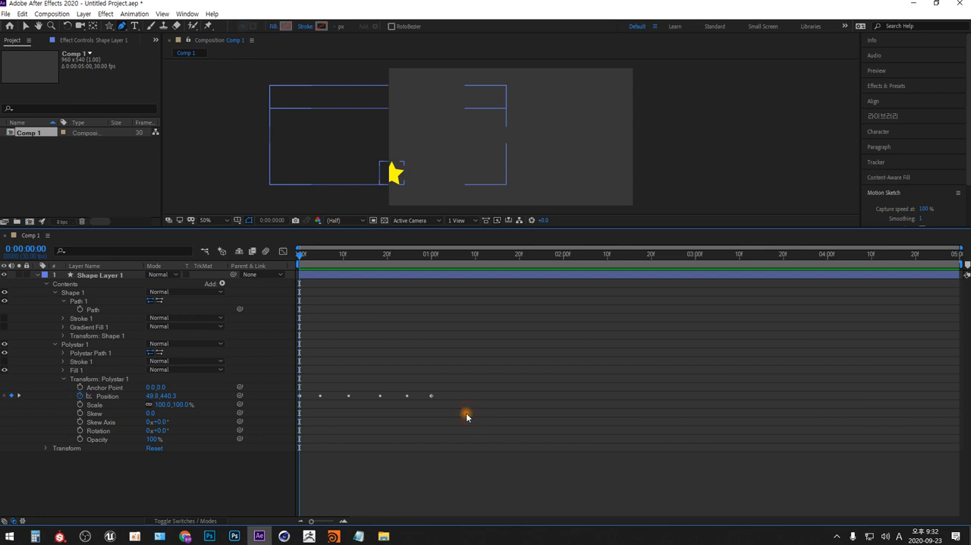
drag(476, 391, 284, 417)
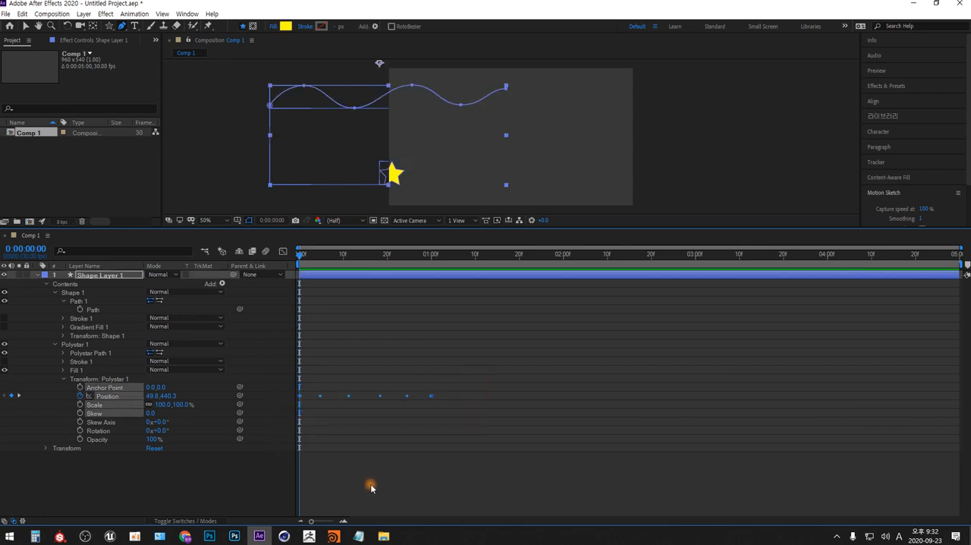
click(459, 257)
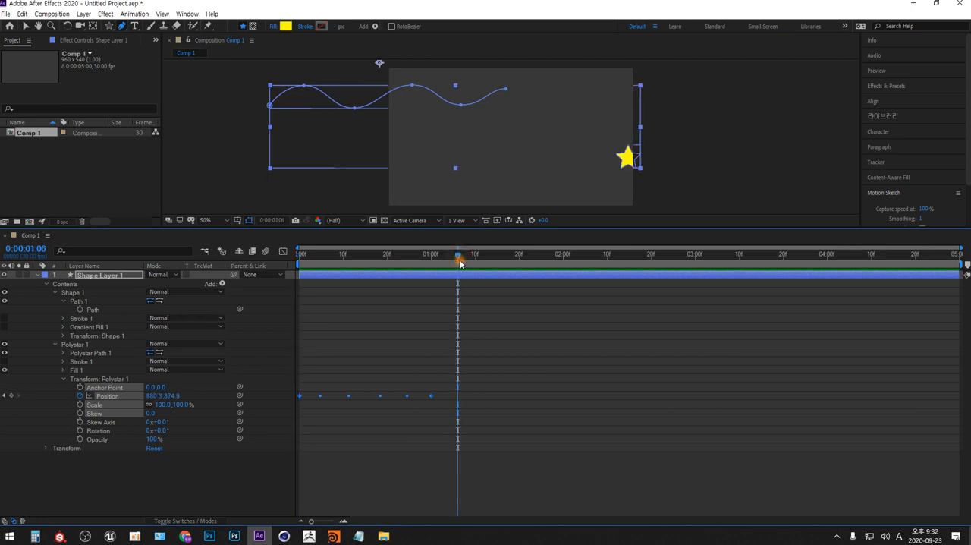
click(519, 255)
key(ctrl+v)
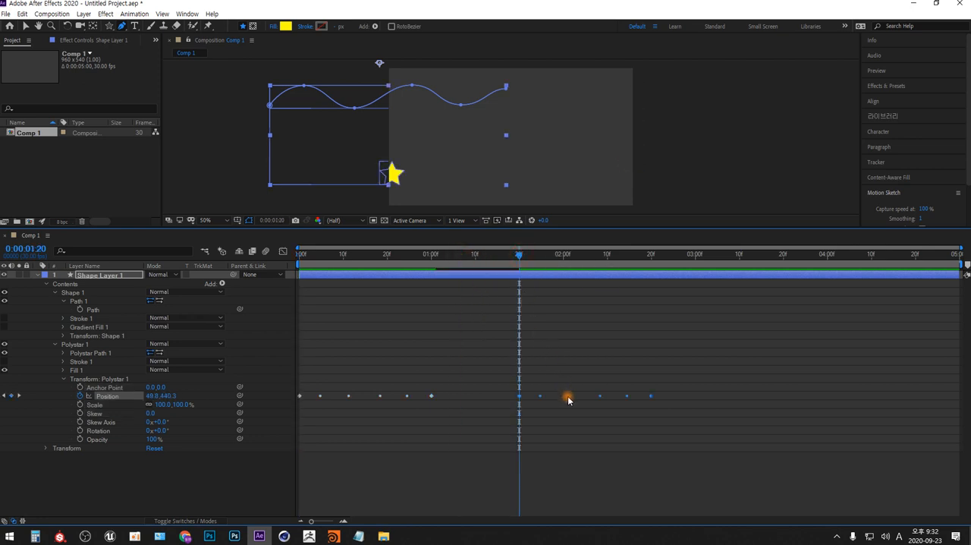
click(783, 255)
key(ctrl+v)
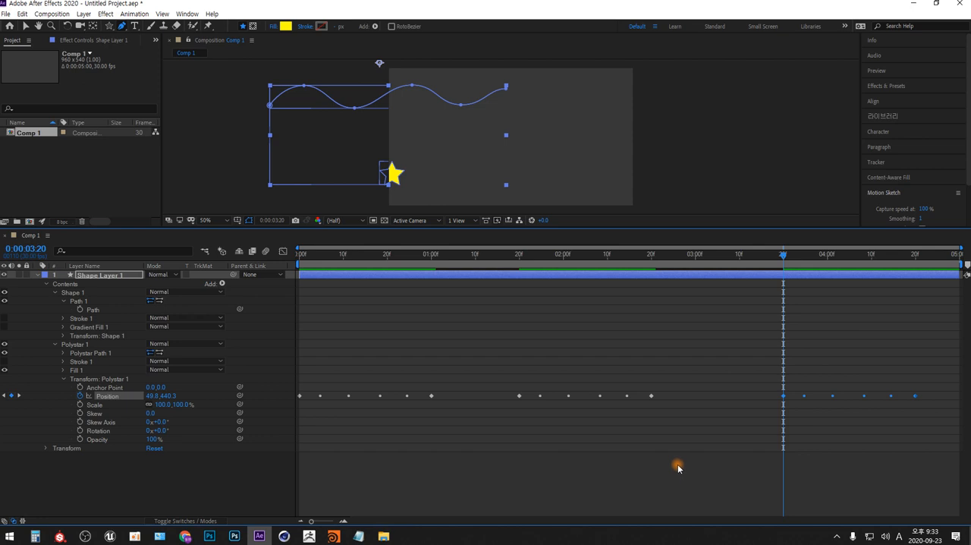
Return to 0:00:00:00, preview the star repeating its wavy motion and stop the playback
click(307, 255)
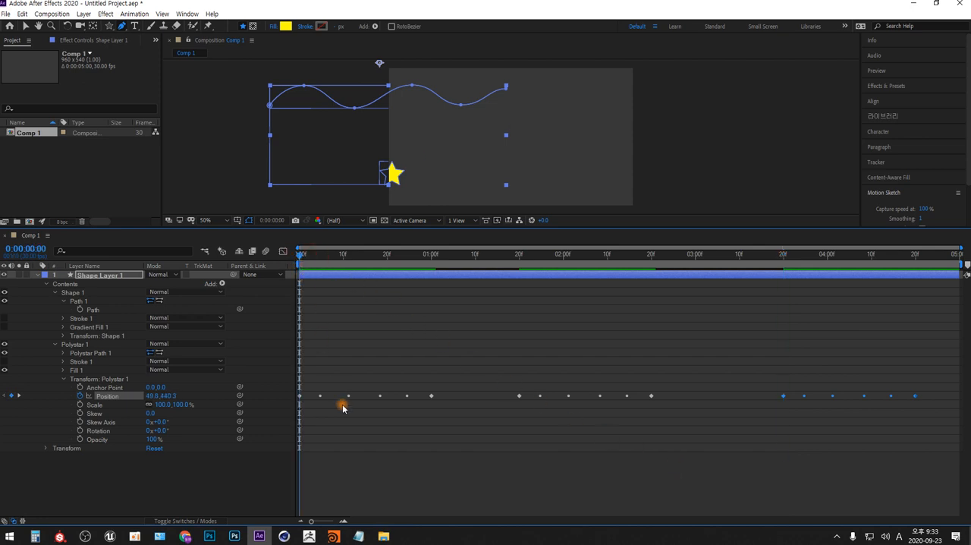
key(space)
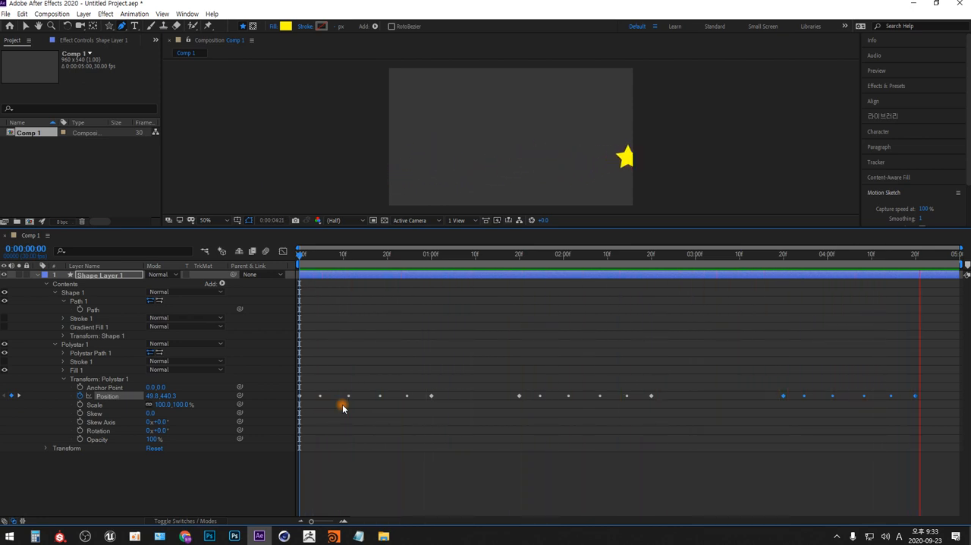
key(space)
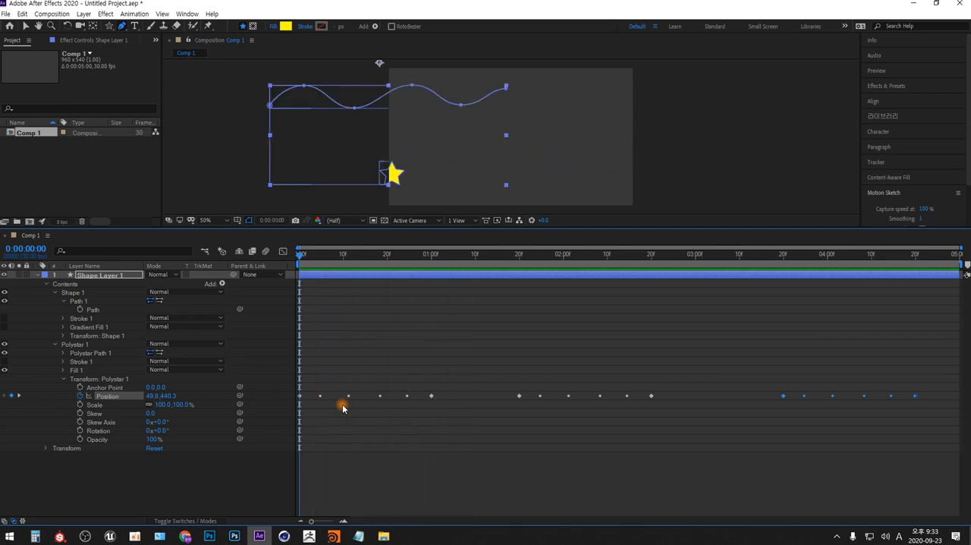
Compare the star's position at 0:00:01:00 and 0:00:01:20, and go back to 0:00:01:00
click(431, 255)
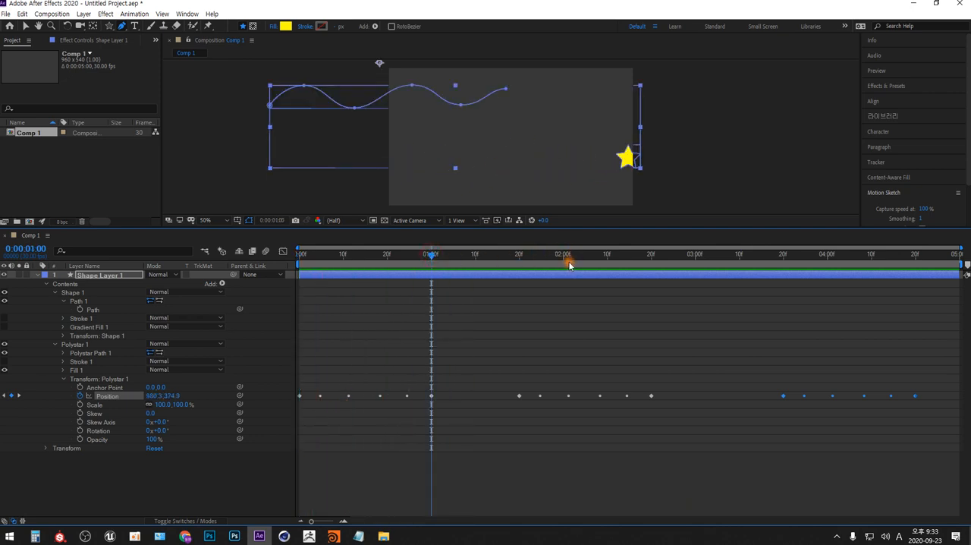
click(523, 258)
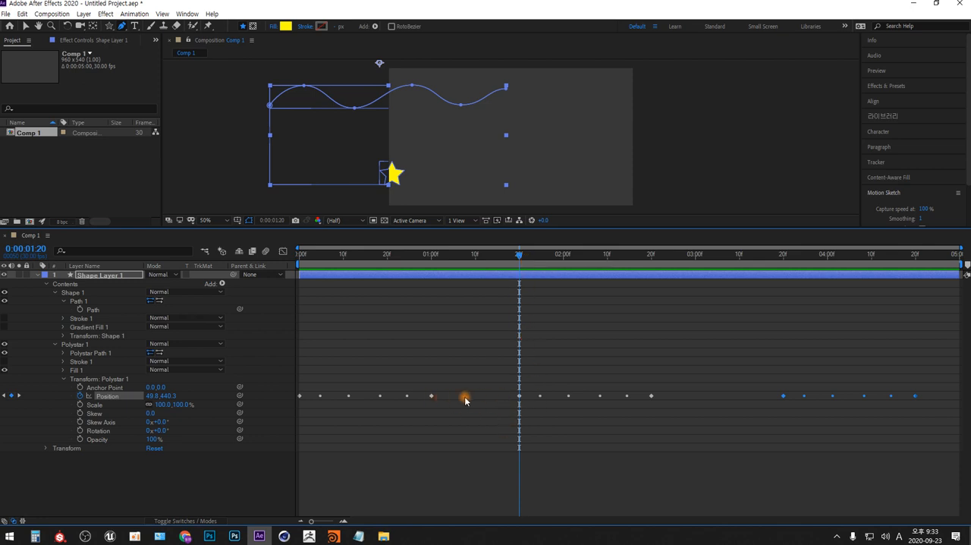
click(432, 256)
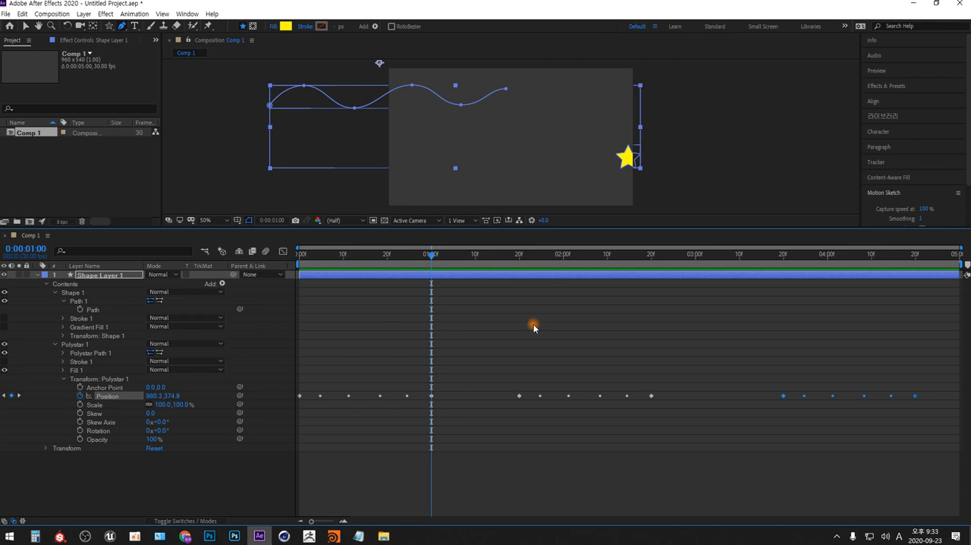
Switch to Photoshop, create a new default document and paste the captured After Effects screen into it
key(alt+Tab)
key(alt+Tab)
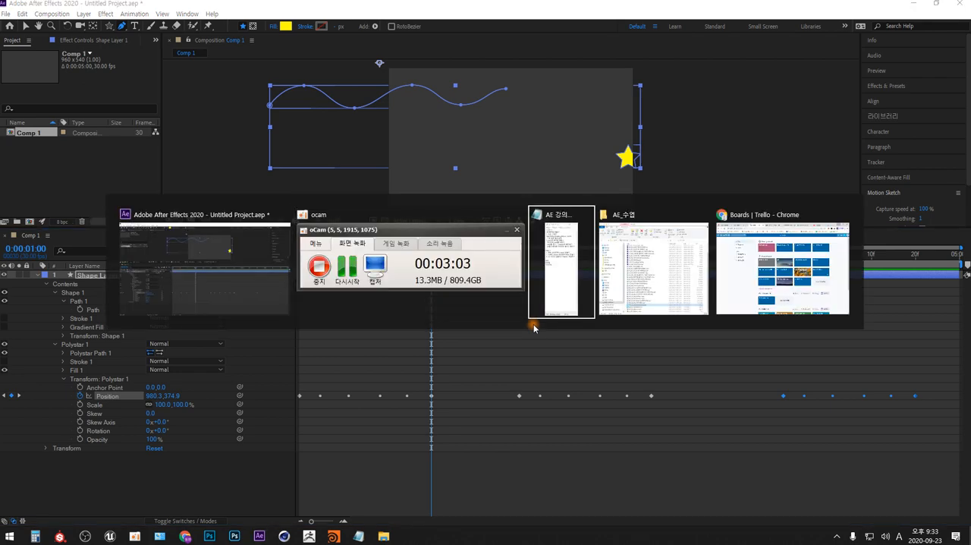
key(alt+Tab)
click(209, 536)
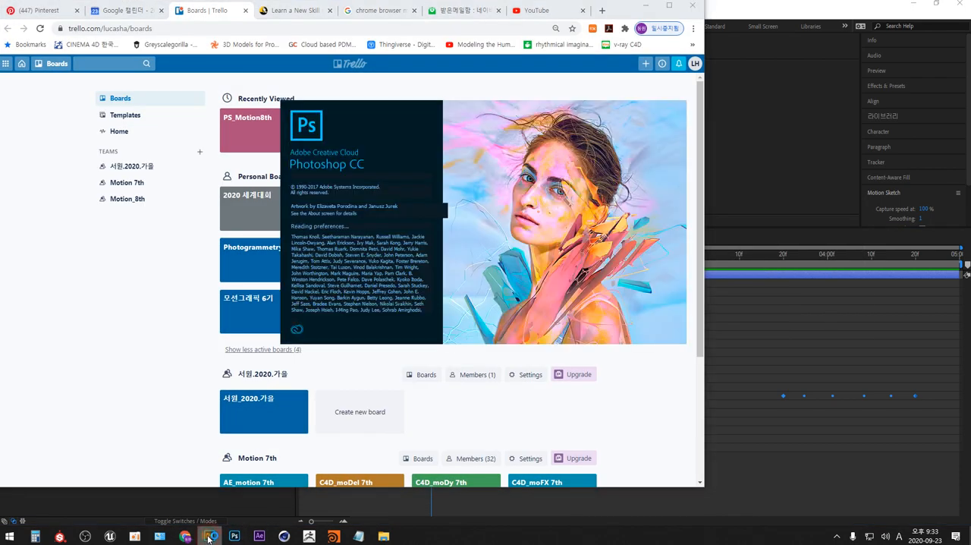
click(645, 5)
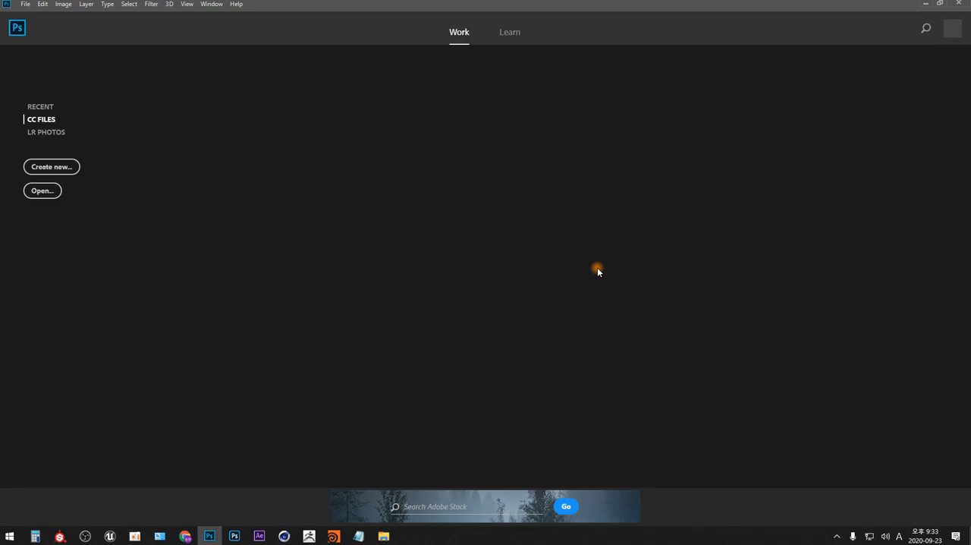
key(ctrl+n)
key(Return)
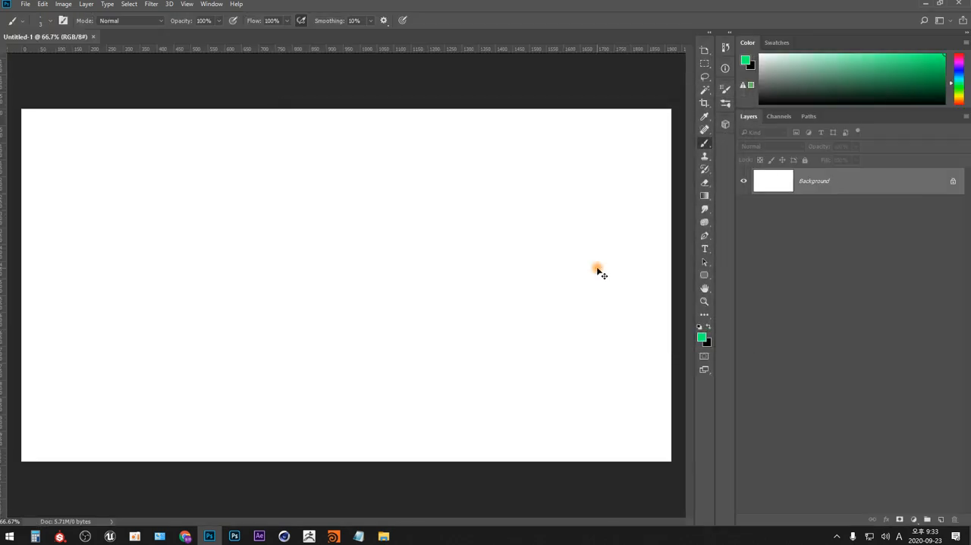
key(ctrl+v)
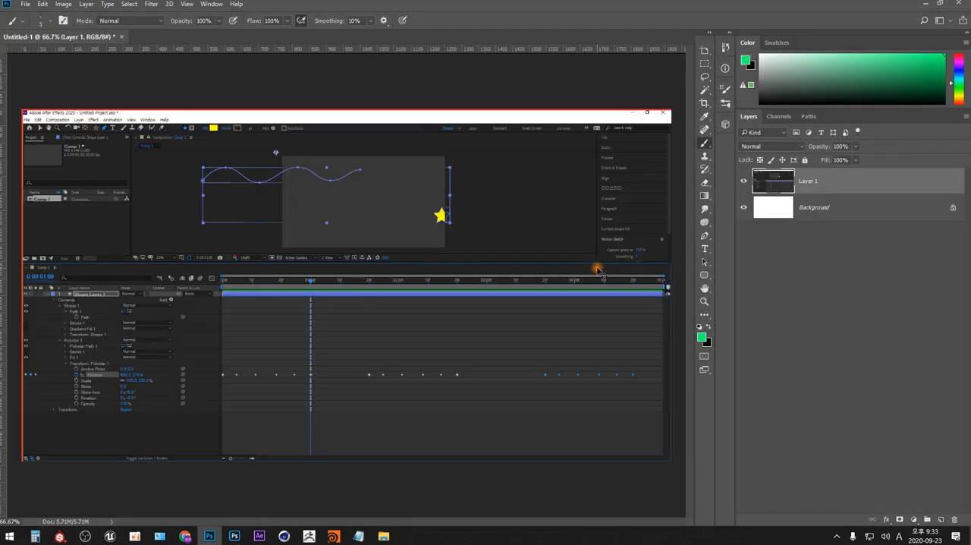
Outline the pasted timeline's keyframes at 0:00:01:00 and 0:00:01:20 with green diamonds and join them with a line
key(ctrl+plus)
drag(422, 385, 484, 284)
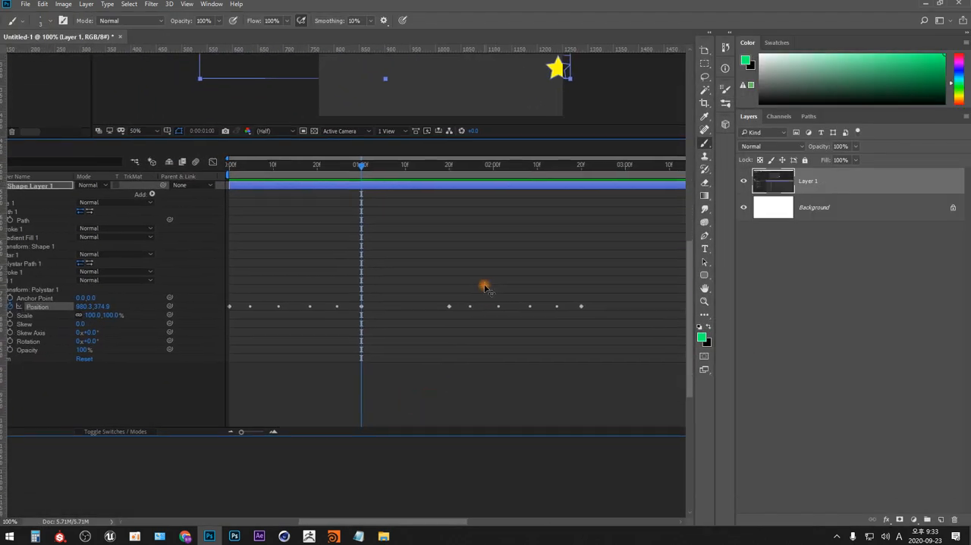
key(ctrl+plus)
drag(488, 398, 440, 326)
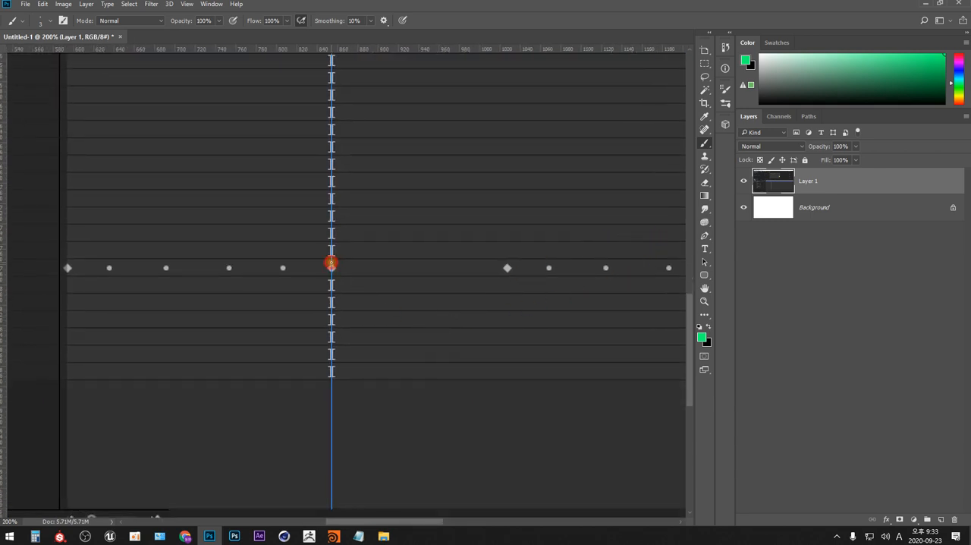
click(331, 264)
click(507, 266)
drag(343, 268, 509, 275)
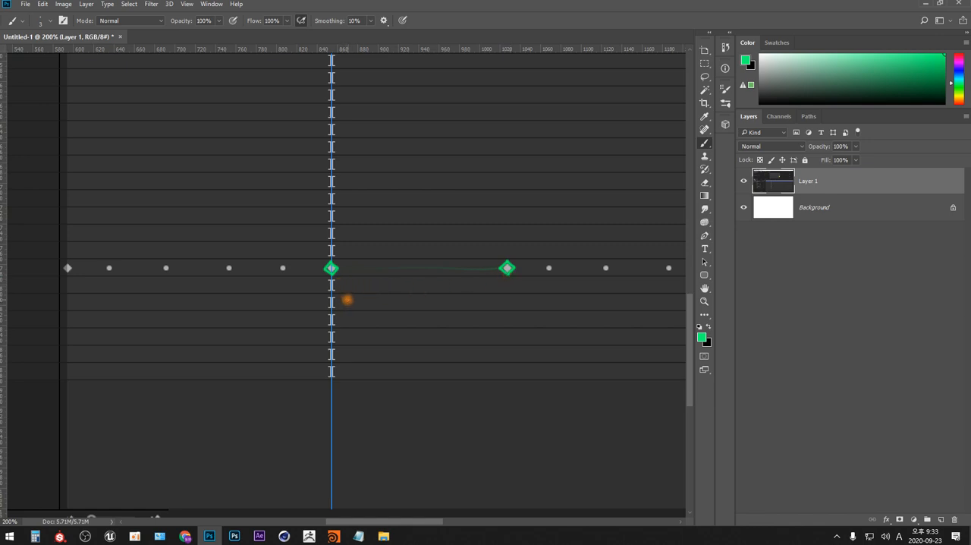
Label the two outlined keyframes 10 and 4 with leader lines, and add a tick midway between them
drag(333, 267, 362, 206)
mouse_move(528, 203)
mouse_down()
mouse_move(537, 213)
mouse_move(507, 256)
mouse_up()
click(425, 265)
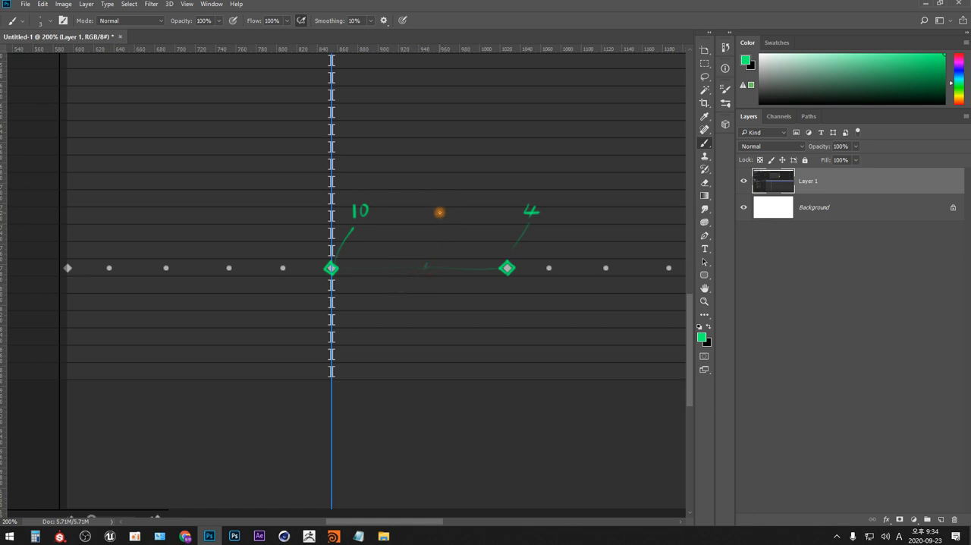
Write the in-between values 9, 8, 7, 6 and 5 between the 10 and 4 labels, with tick marks along the line below
drag(437, 206, 439, 219)
mouse_move(382, 206)
mouse_down()
mouse_move(425, 192)
mouse_move(455, 195)
mouse_move(456, 205)
mouse_move(515, 196)
mouse_up()
drag(368, 264, 368, 270)
mouse_move(390, 207)
mouse_down()
mouse_move(371, 257)
mouse_move(396, 263)
mouse_move(419, 211)
mouse_move(414, 222)
mouse_up()
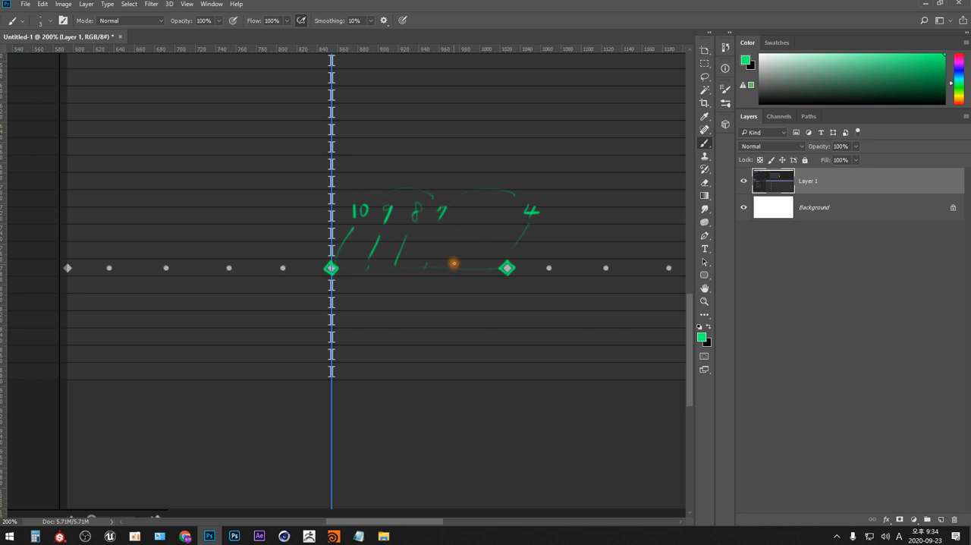
drag(456, 257, 453, 267)
drag(470, 203, 469, 217)
drag(485, 258, 483, 267)
mouse_move(497, 207)
mouse_down()
mouse_move(495, 224)
mouse_move(504, 205)
mouse_up()
Bracket the values 9 to 5 and draw an arrow from the bracket to the circled handwritten word 보간
mouse_move(372, 203)
mouse_down()
mouse_move(372, 191)
mouse_move(481, 189)
mouse_move(515, 203)
mouse_up()
mouse_move(447, 187)
mouse_down()
mouse_move(459, 156)
mouse_move(501, 151)
mouse_up()
drag(495, 156, 498, 164)
drag(492, 164, 516, 159)
drag(517, 152, 529, 166)
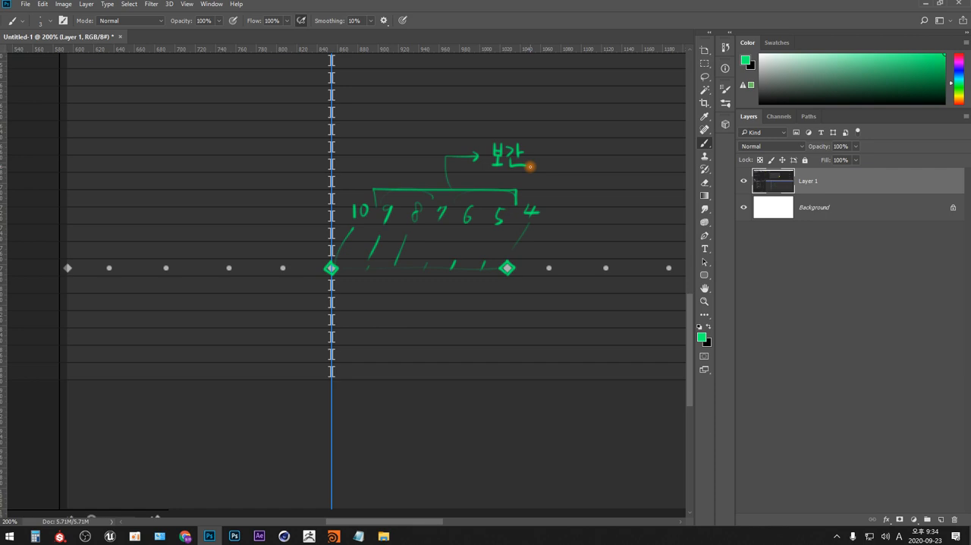
mouse_move(490, 167)
mouse_down()
mouse_move(494, 134)
mouse_move(484, 162)
mouse_up()
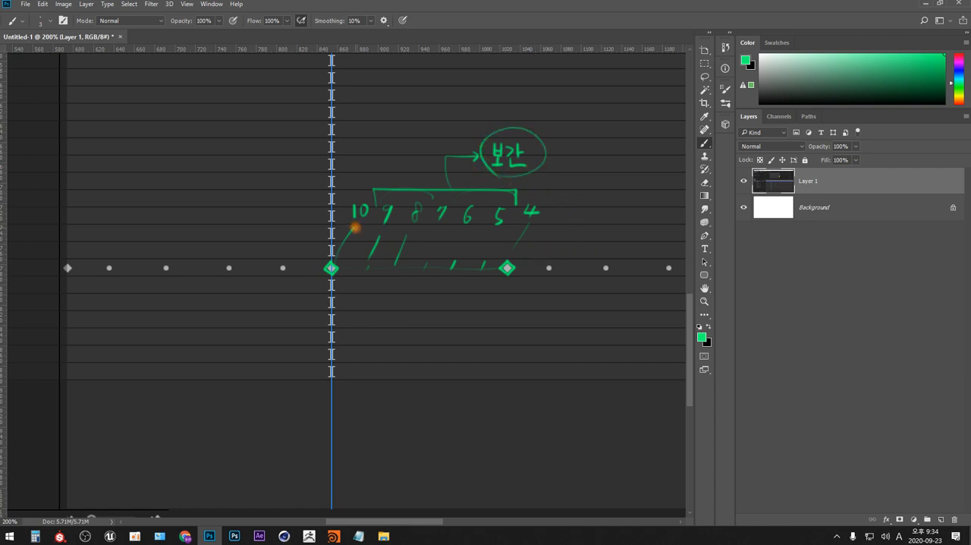
Circle the 10 label and sketch a vertical 0 to 10 scale with circles beside 10 and 4, plus a line below the second keyframe
mouse_move(355, 227)
mouse_down()
mouse_move(359, 196)
mouse_move(353, 225)
mouse_up()
mouse_move(212, 378)
mouse_down()
mouse_move(211, 228)
mouse_move(220, 209)
mouse_move(260, 206)
mouse_up()
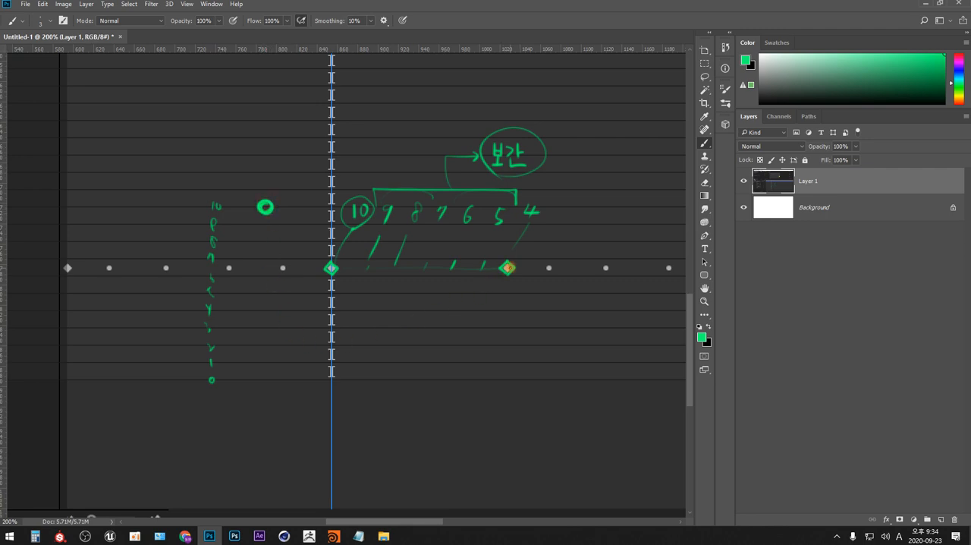
drag(508, 268, 507, 379)
drag(266, 306, 263, 309)
Draw the in-between circles with a bracket and a curved arrow to 보간, and switch back to After Effects
mouse_move(264, 217)
mouse_down()
mouse_move(270, 245)
mouse_move(258, 274)
mouse_move(265, 304)
mouse_move(278, 220)
mouse_move(288, 217)
mouse_move(281, 302)
mouse_up()
mouse_move(297, 252)
mouse_down()
mouse_move(304, 223)
mouse_move(433, 109)
mouse_move(453, 135)
mouse_up()
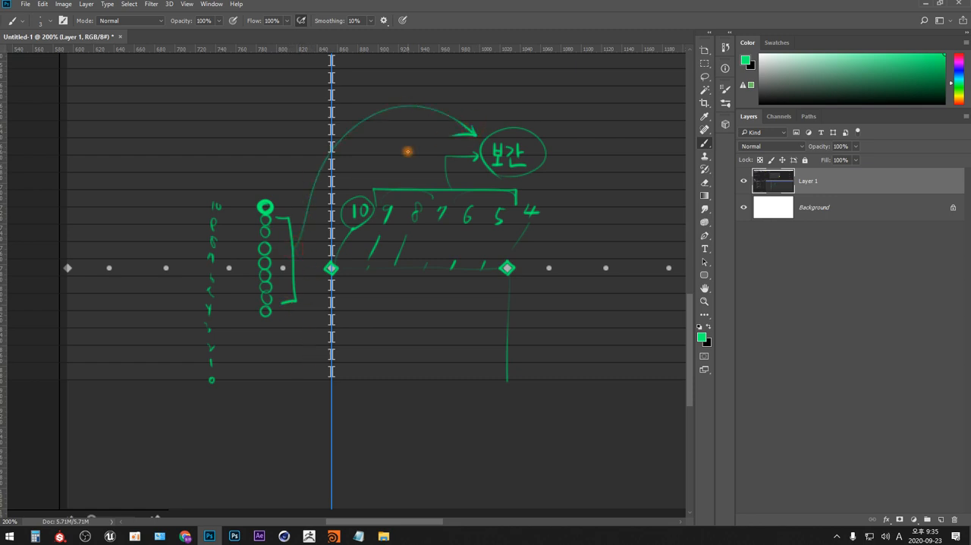
key(alt+Tab)
key(alt+Tab)
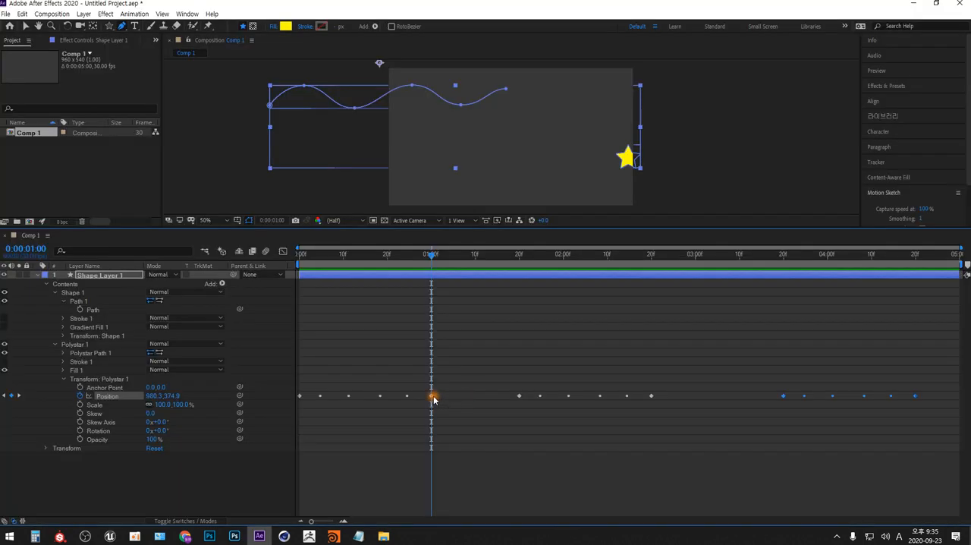
Scrub to the last keyframe of the second Position group at 0:00:02:20, and on to the third group's first keyframe at 0:00:03:20
mouse_move(433, 399)
drag(435, 258, 653, 264)
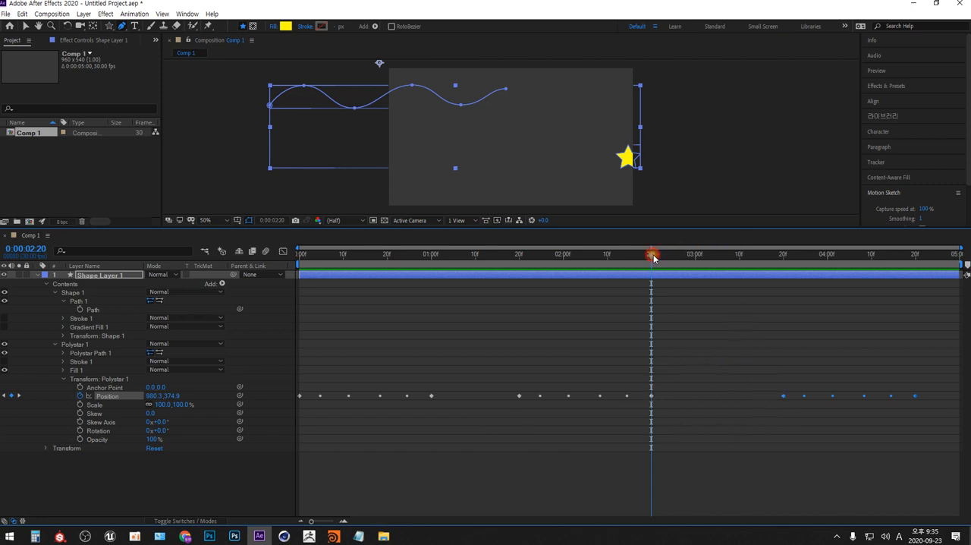
drag(654, 258, 781, 260)
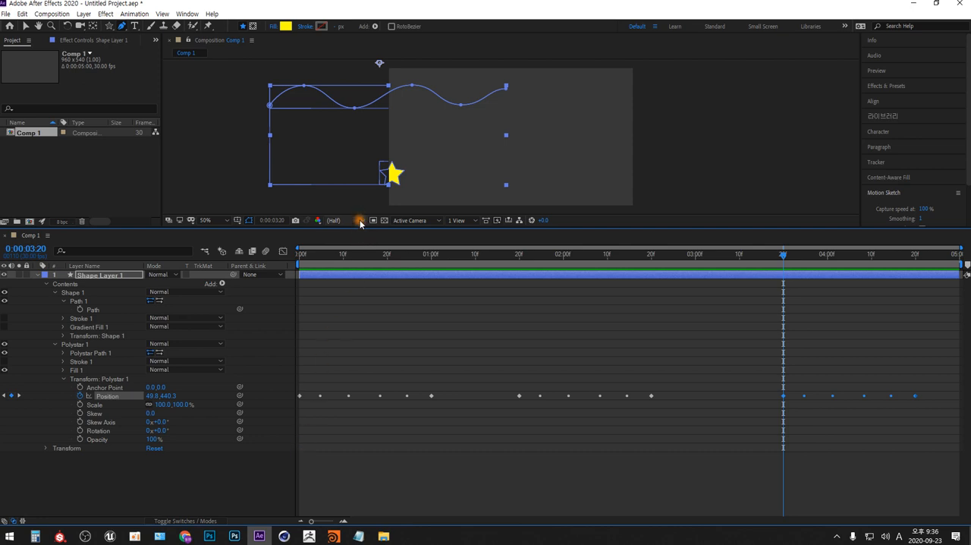
Enlarge the composition viewer and set its magnification to Fit up to 100%
drag(362, 229, 373, 387)
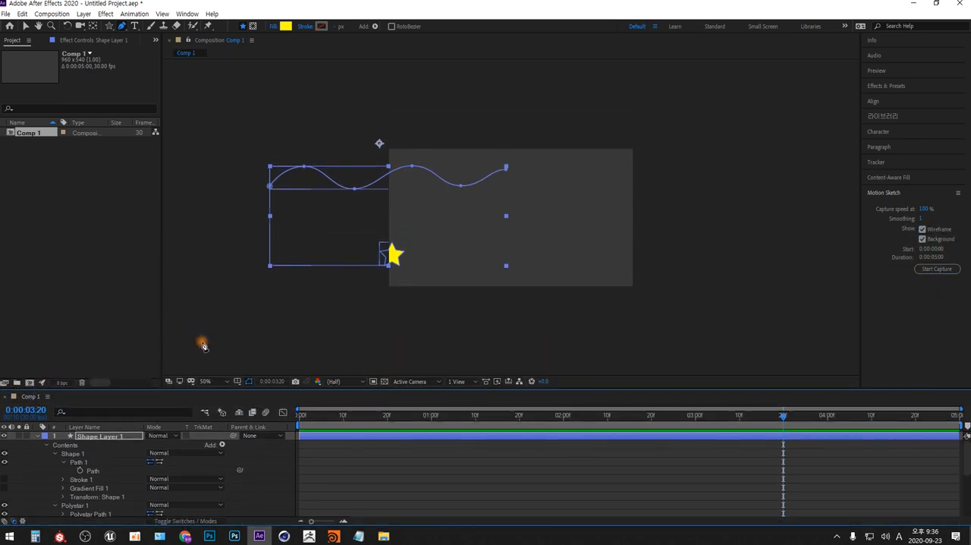
click(225, 381)
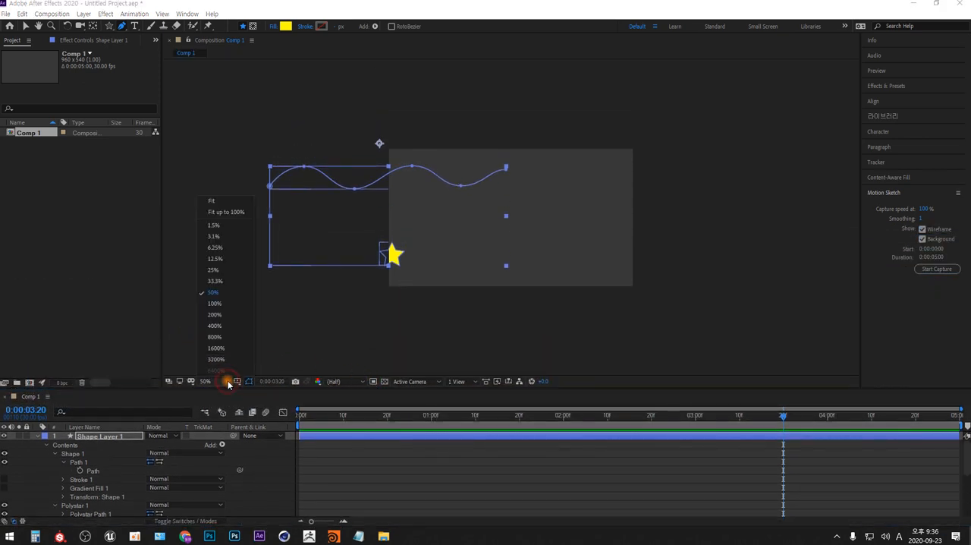
click(232, 215)
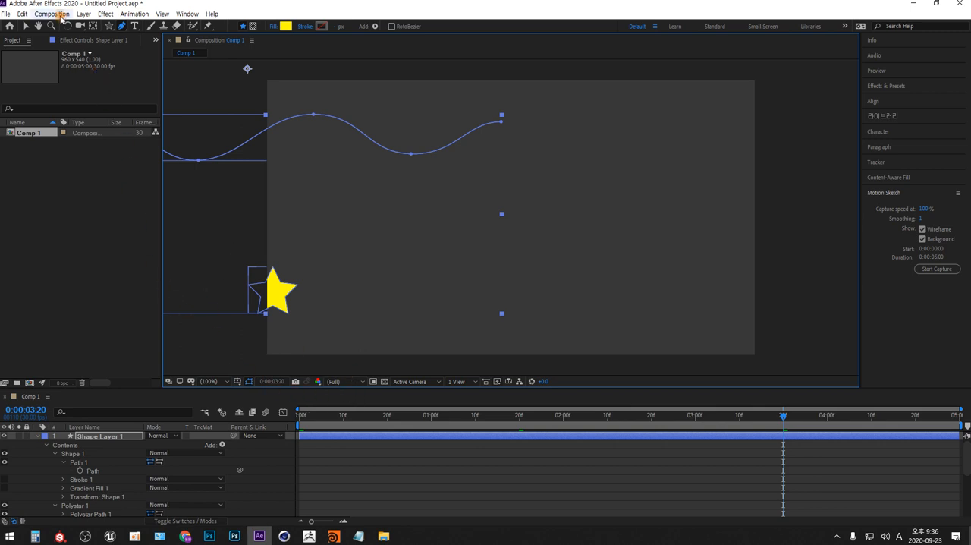
Start saving the project under a new name in the AE_수업 folder, using AE_009_MotionSketch.aep as the base file name
click(6, 14)
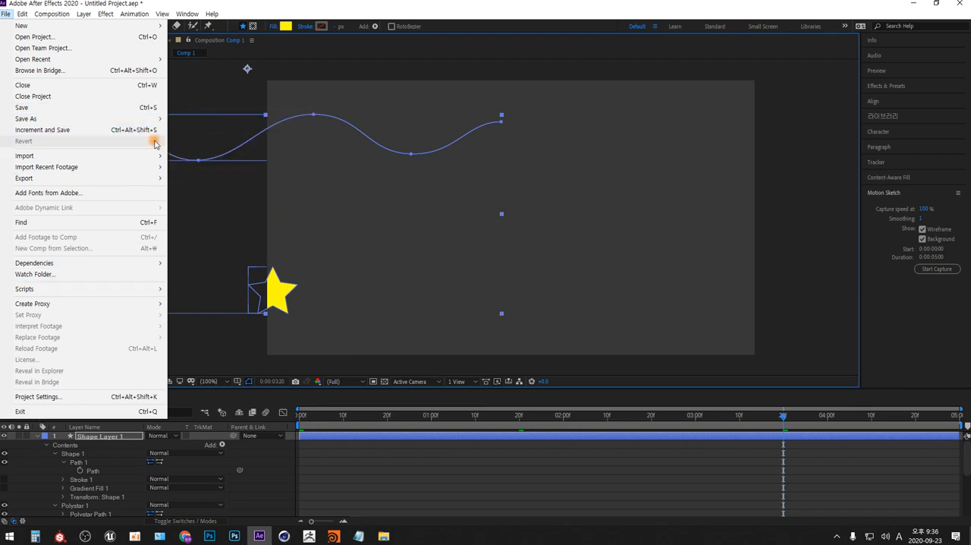
mouse_move(156, 122)
click(191, 120)
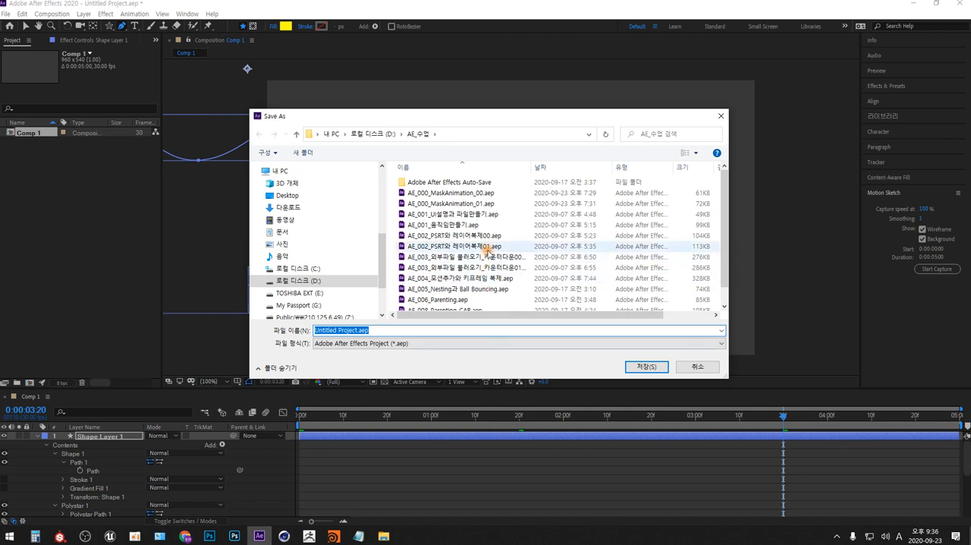
scroll(485, 243, down, 1)
click(447, 304)
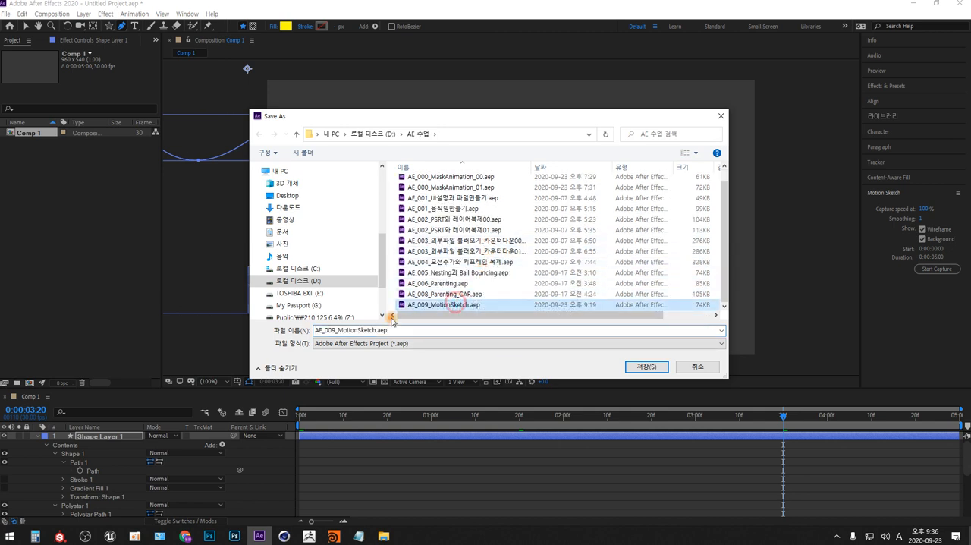
Change the file name to AE_010_Path로 움직임 만들기.aep and save the project
drag(328, 330, 333, 331)
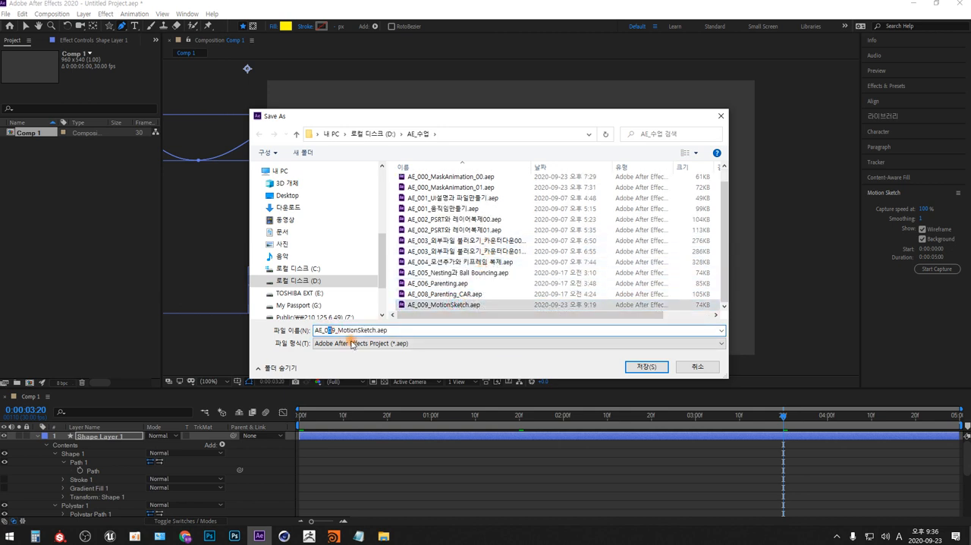
key(BackSpace)
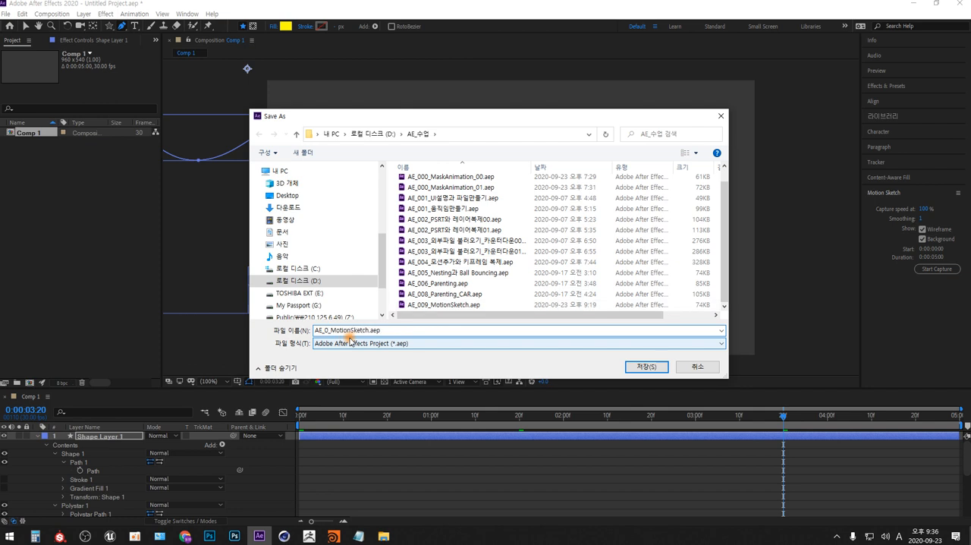
text(10)
key(Delete)
key(Delete)
key(Delete)
key(Delete)
key(Delete)
key(Delete)
key(Delete)
text(로 움직임)
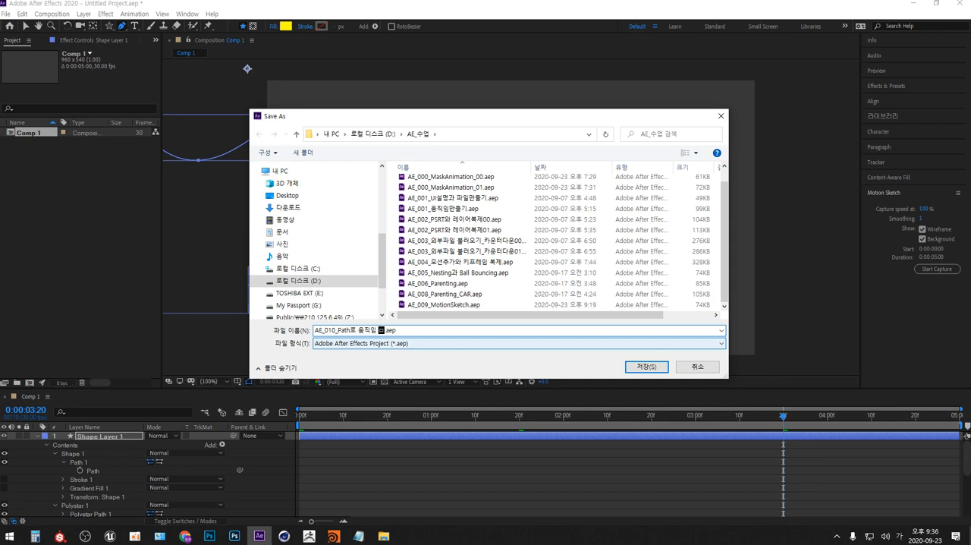
text( 만들기)
key(Return)
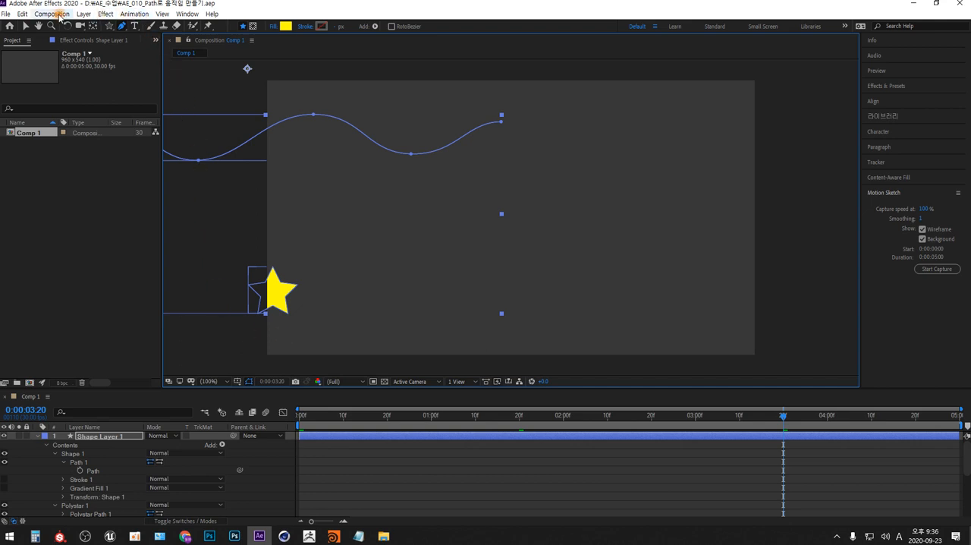
Add Comp 1 to the Adobe Media Encoder queue and switch to Media Encoder
click(60, 15)
click(149, 89)
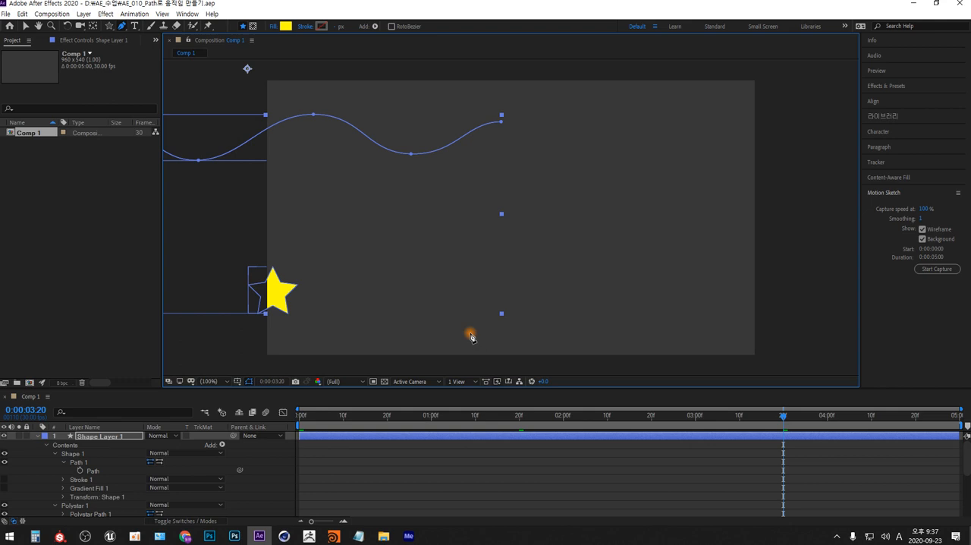
key(alt+Tab)
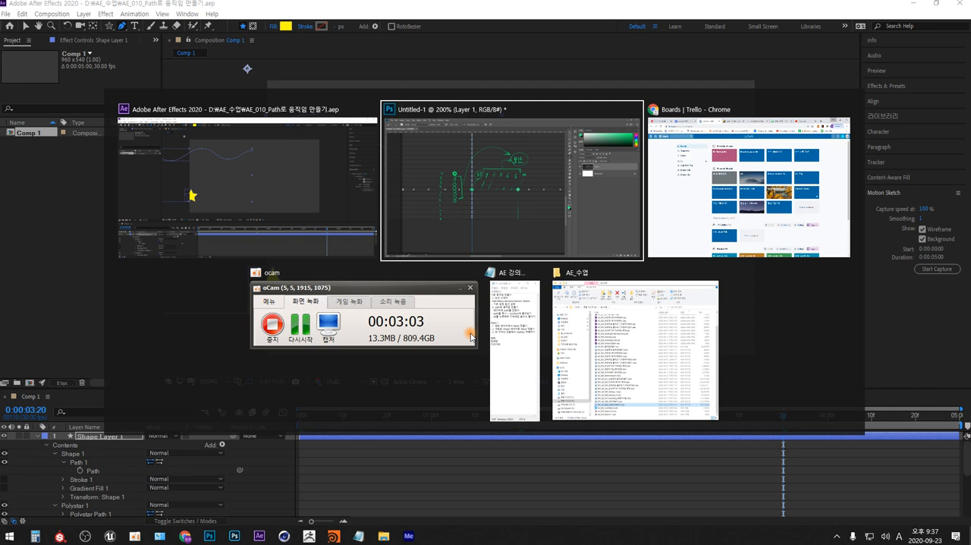
key(Tab)
key(Tab)
key(Tab)
key(Tab)
key(Tab)
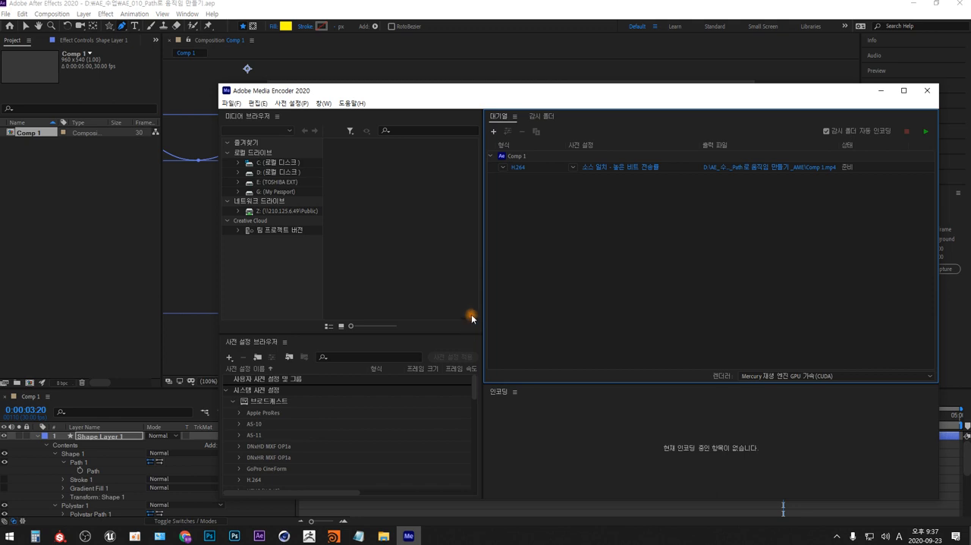
Set the queued output's destination to the AE_수업 folder, using AE_009_MotionSketch.mp4 as the base file name
click(816, 168)
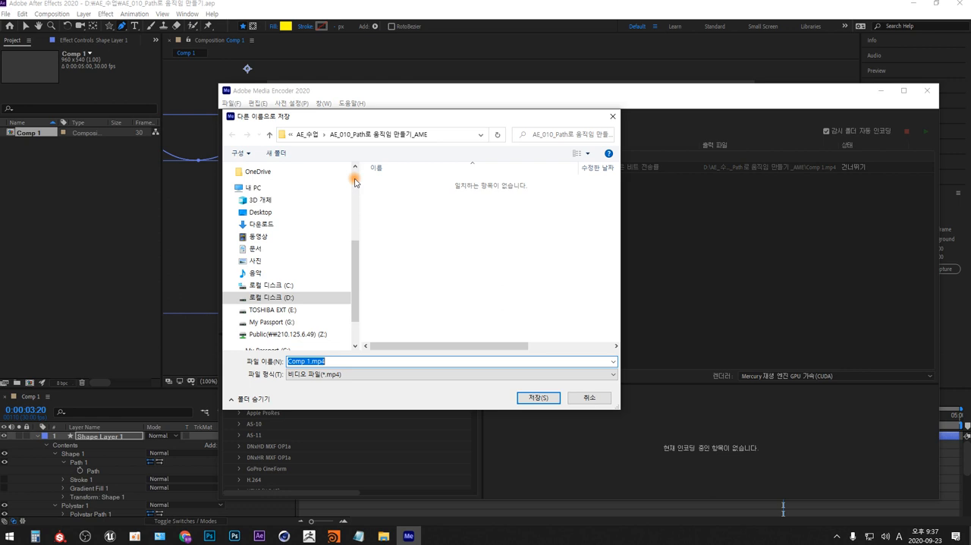
click(307, 134)
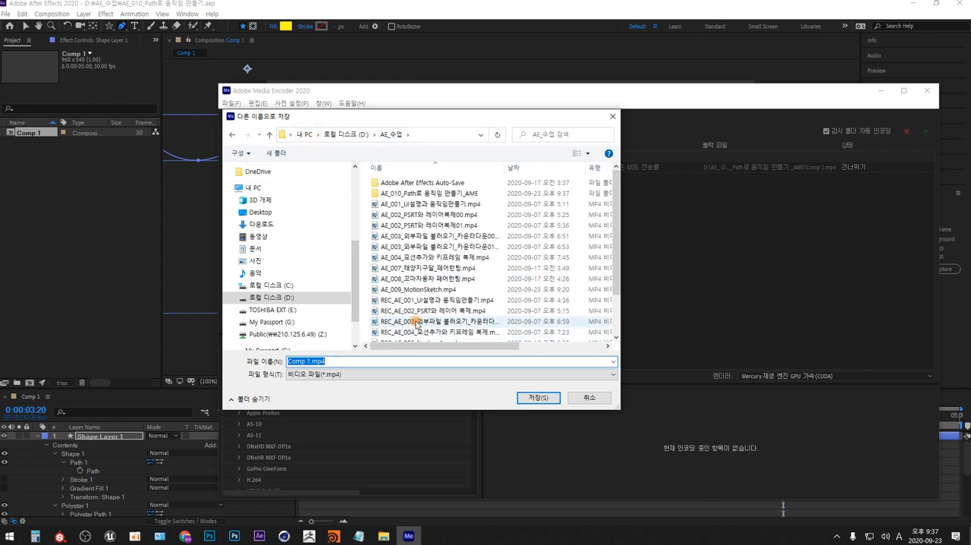
scroll(394, 281, down, 1)
click(430, 261)
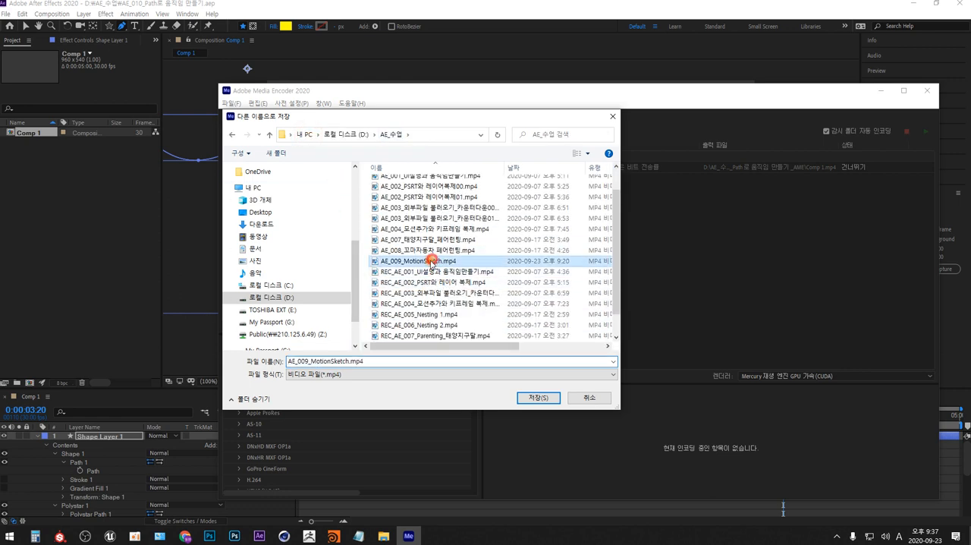
Name the output file AE_010_Path로 움직임 만들기.mp4, save it and start encoding the queue
click(303, 362)
click(305, 362)
key(BackSpace)
text(1)
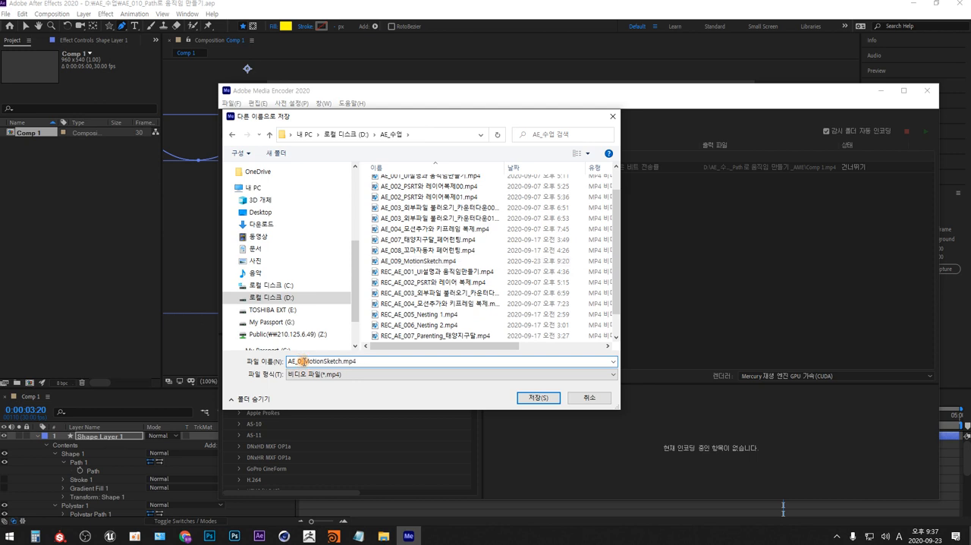
key(Right)
key(Right)
text(Path)
key(Hangul)
text(로)
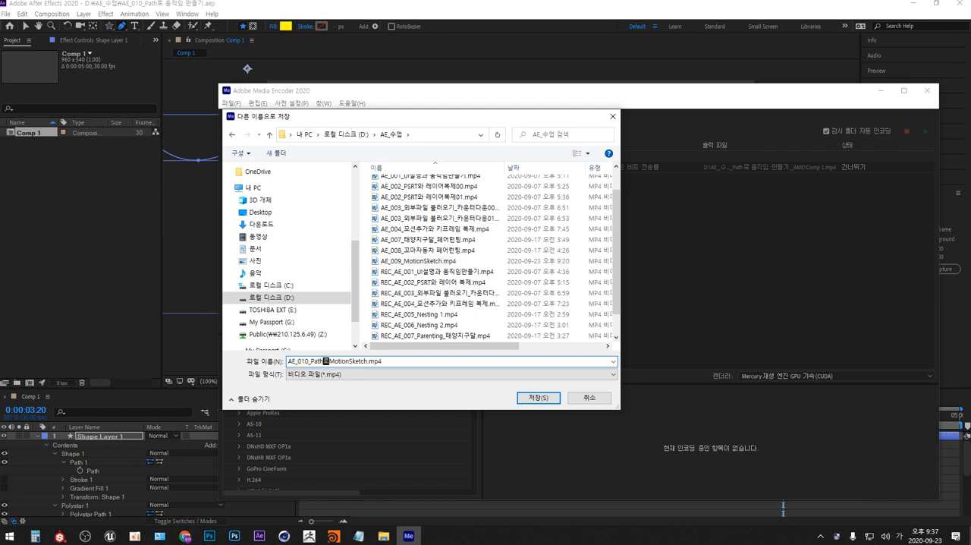
text( 움직임 만들기)
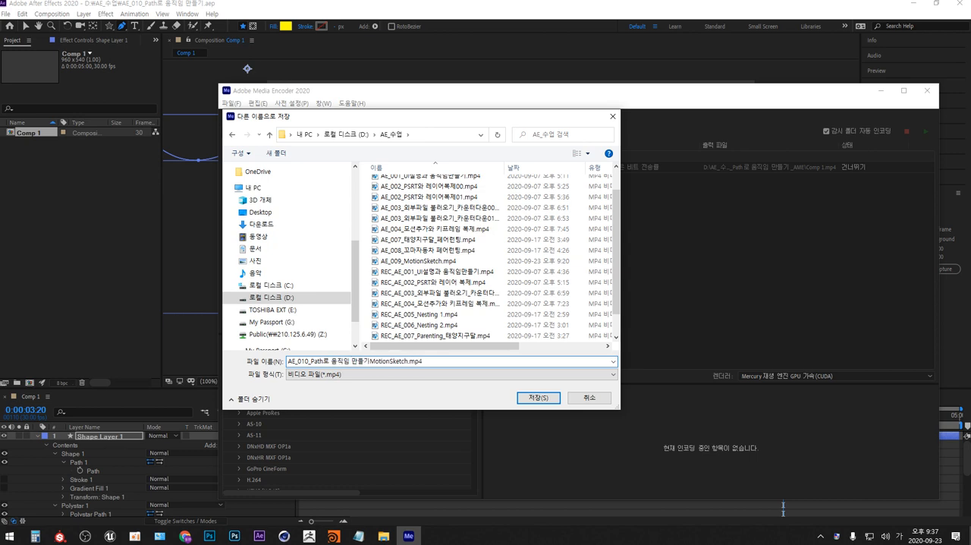
key(Delete)
key(Delete)
key(Delete)
key(Delete)
key(Delete)
key(Delete)
key(Delete)
key(Delete)
key(Delete)
key(Delete)
key(Return)
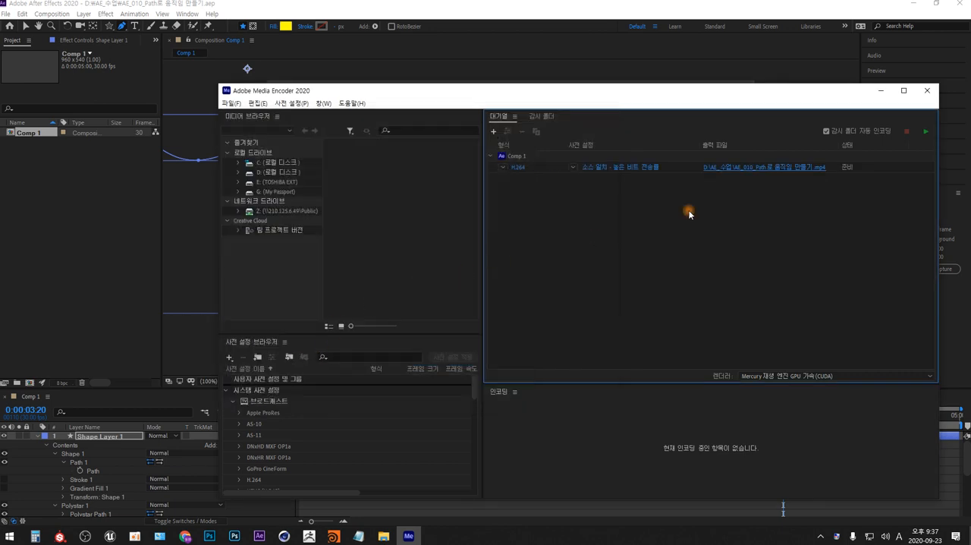
click(925, 131)
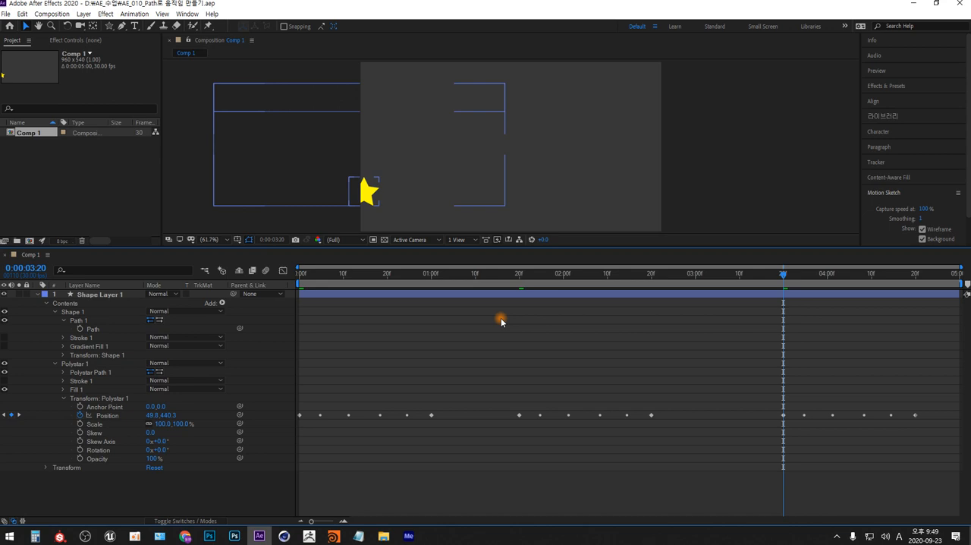
Delete Shape Layer 1 from Comp 1 in After Effects
drag(635, 246, 637, 266)
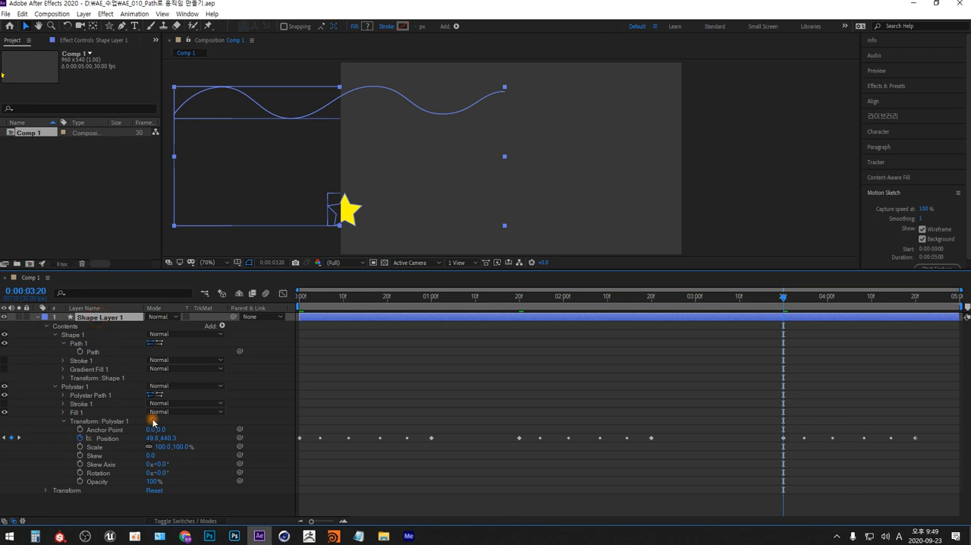
key(Delete)
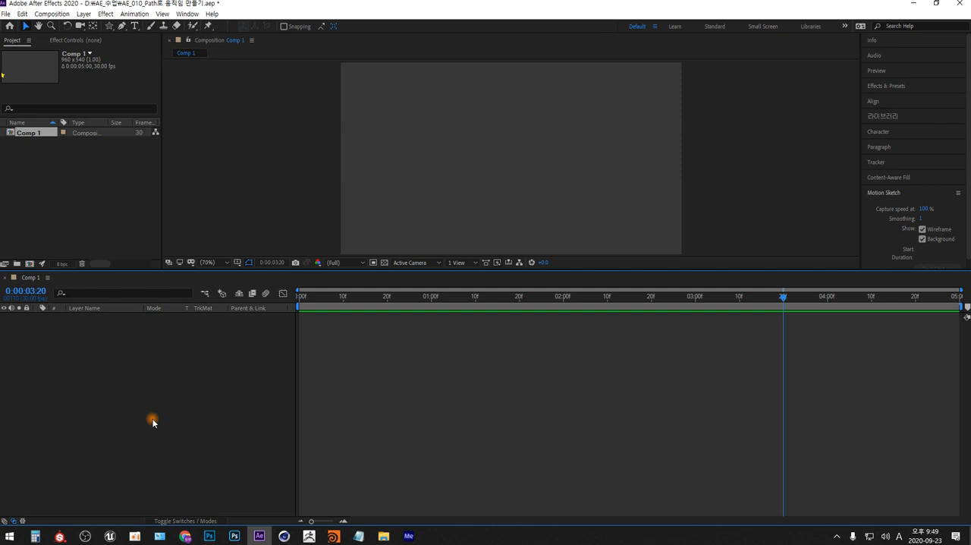
Switch to Photoshop and paste the screenshot of the empty After Effects composition as a new layer
key(alt+Tab)
key(alt+Tab)
key(alt+Tab)
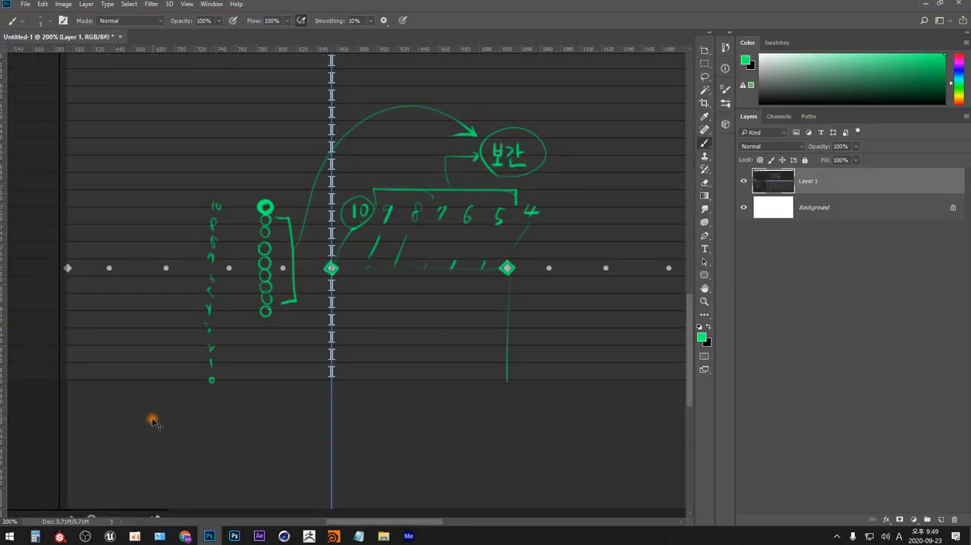
key(ctrl+v)
key(ctrl+minus)
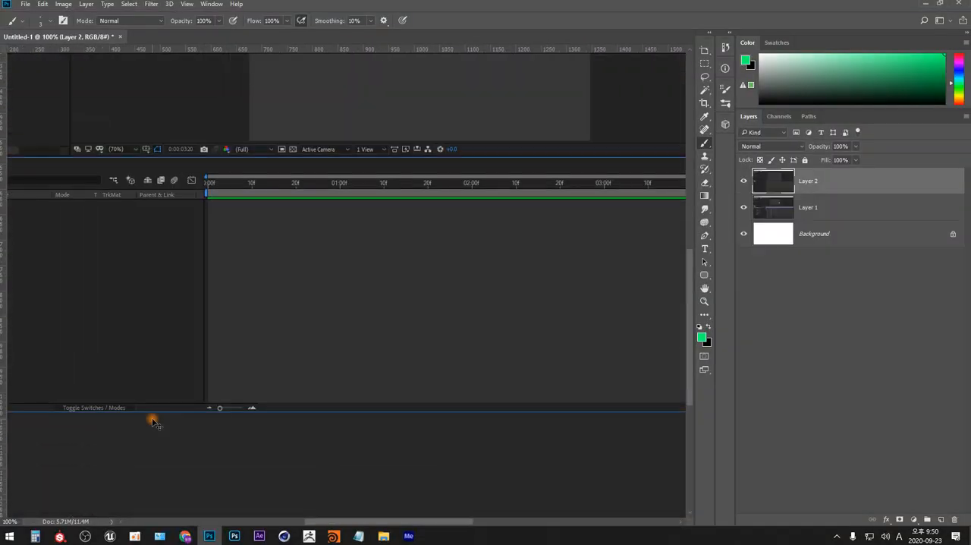
key(ctrl+minus)
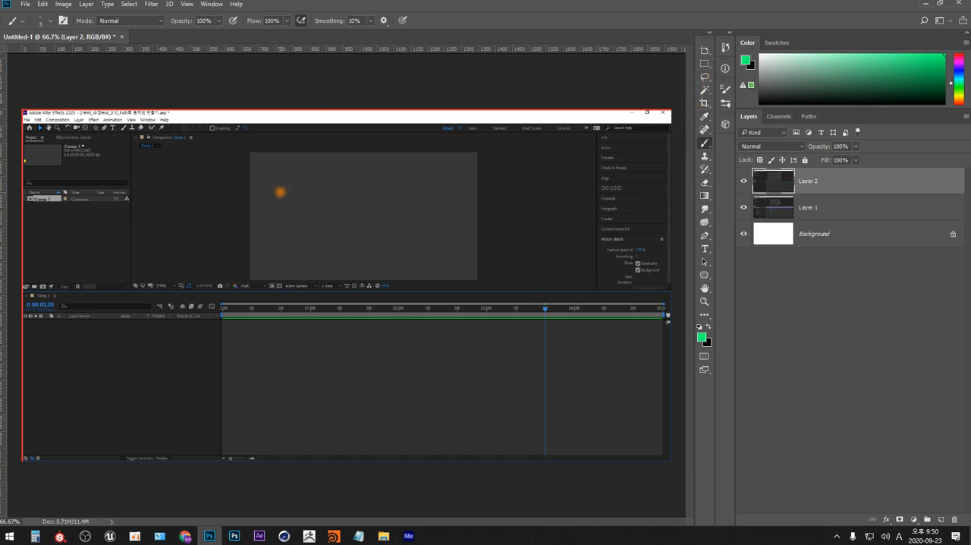
Sketch a green star and a red winding path on the pasted composition, and switch back to After Effects
mouse_move(288, 177)
mouse_down()
mouse_move(273, 193)
mouse_move(278, 180)
mouse_move(290, 182)
mouse_up()
click(958, 60)
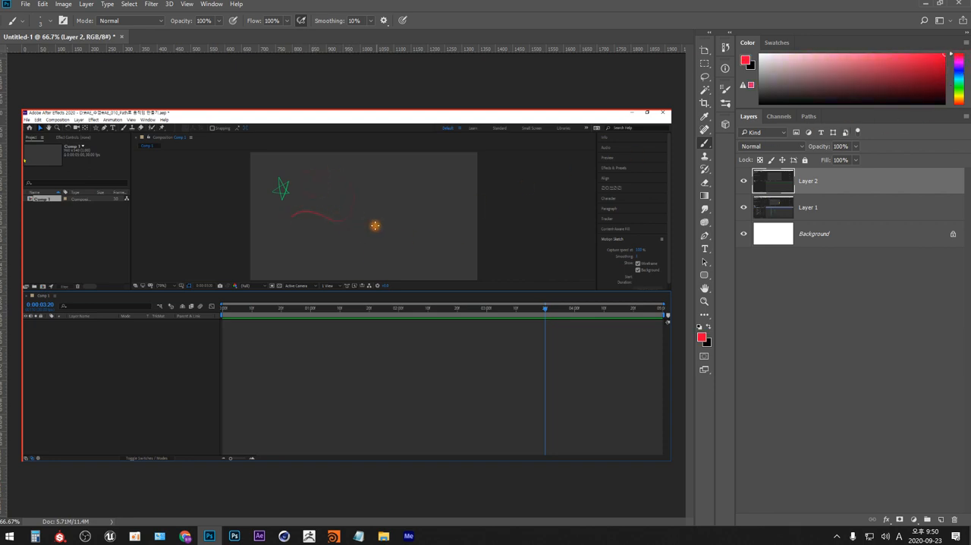
mouse_move(317, 180)
mouse_down()
mouse_move(355, 190)
mouse_move(335, 210)
mouse_move(297, 220)
mouse_move(293, 245)
mouse_move(327, 255)
mouse_move(414, 189)
mouse_move(411, 232)
mouse_move(450, 249)
mouse_up()
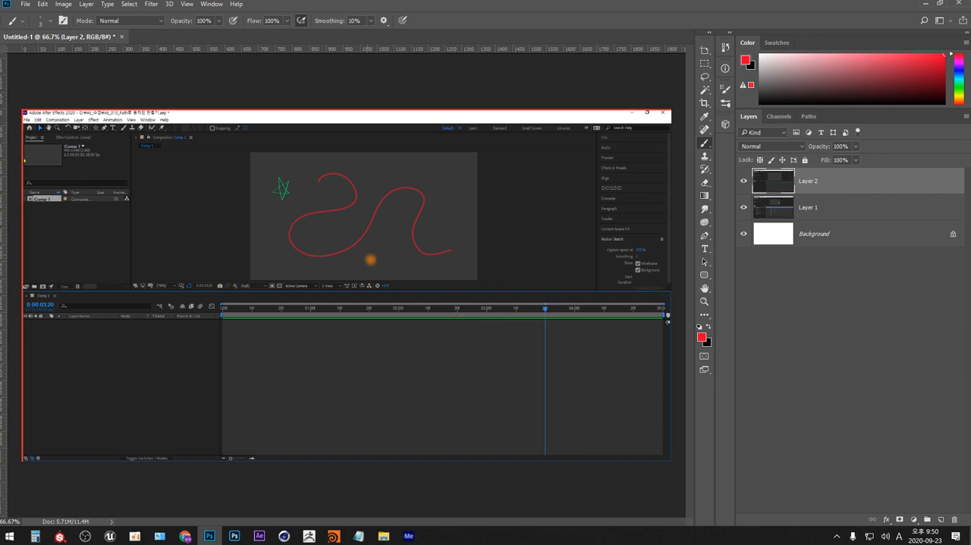
mouse_move(318, 172)
mouse_down()
mouse_move(354, 182)
mouse_move(311, 179)
mouse_up()
key(alt+Tab)
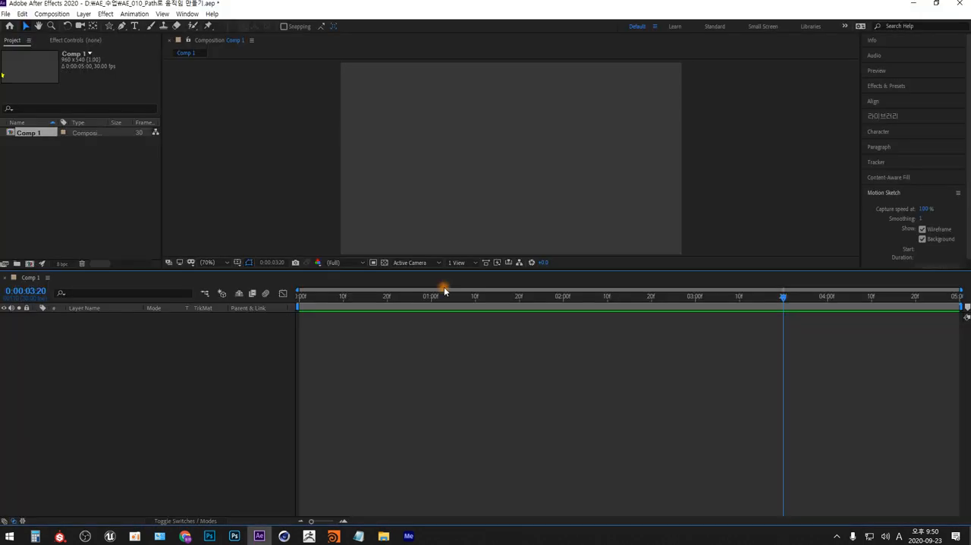
Add a new empty shape layer to Comp 1 and expand its properties
right_click(245, 385)
mouse_move(323, 391)
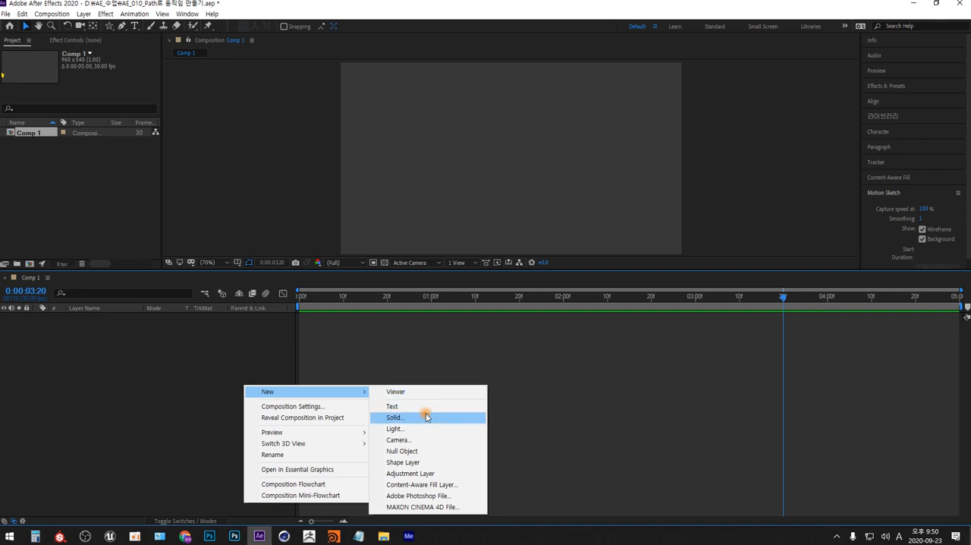
click(422, 462)
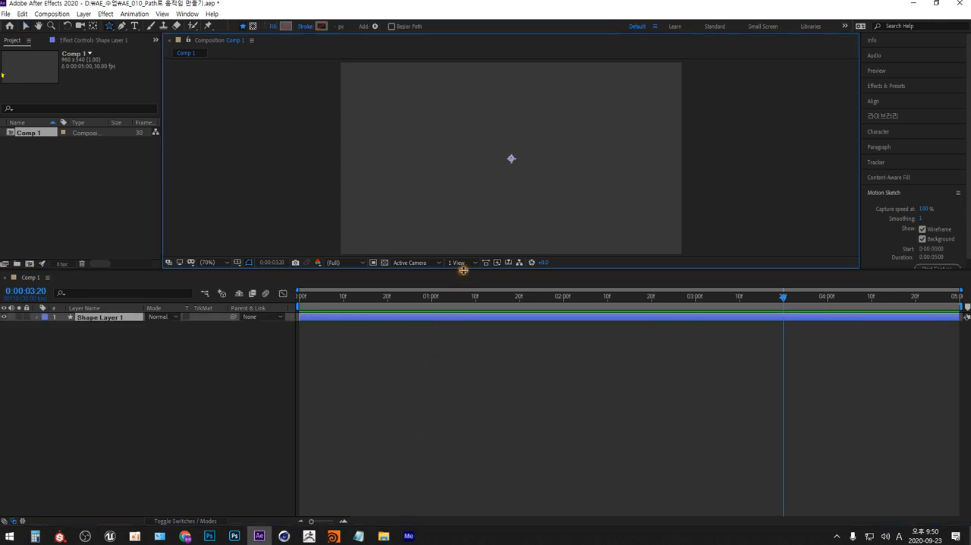
drag(463, 269, 466, 339)
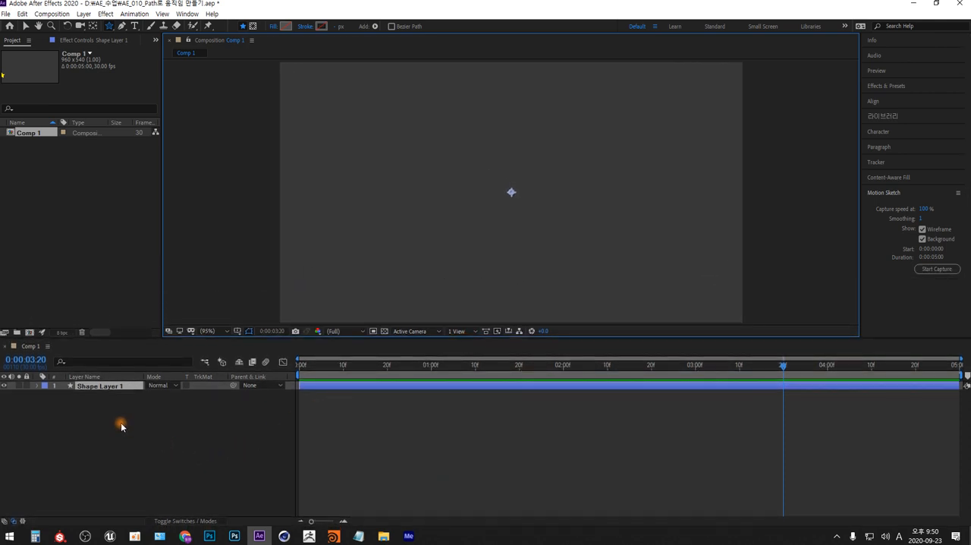
click(39, 385)
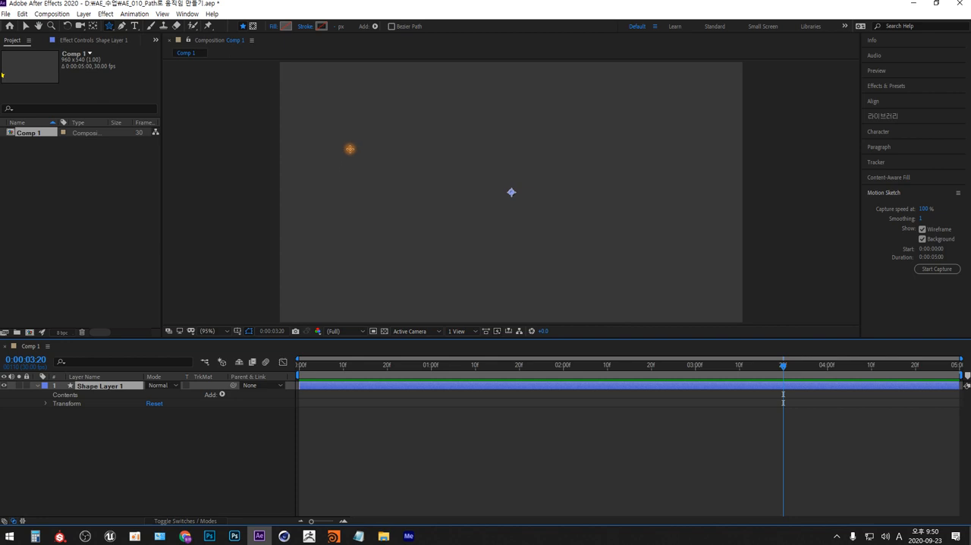
Draw a star with a solid yellow fill and about 60 px outer radius in the upper-left area of the composition
drag(351, 148, 339, 163)
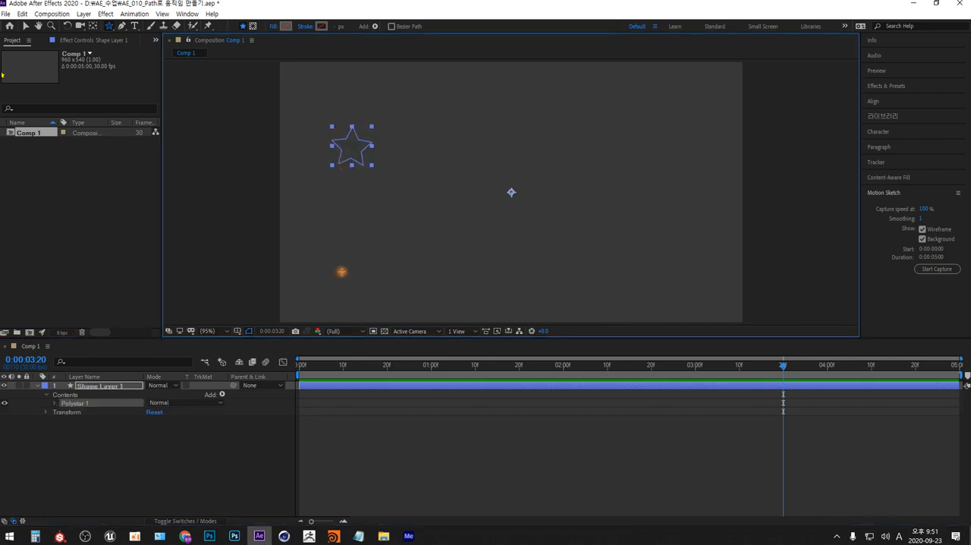
click(286, 27)
key(Delete)
drag(349, 136, 375, 161)
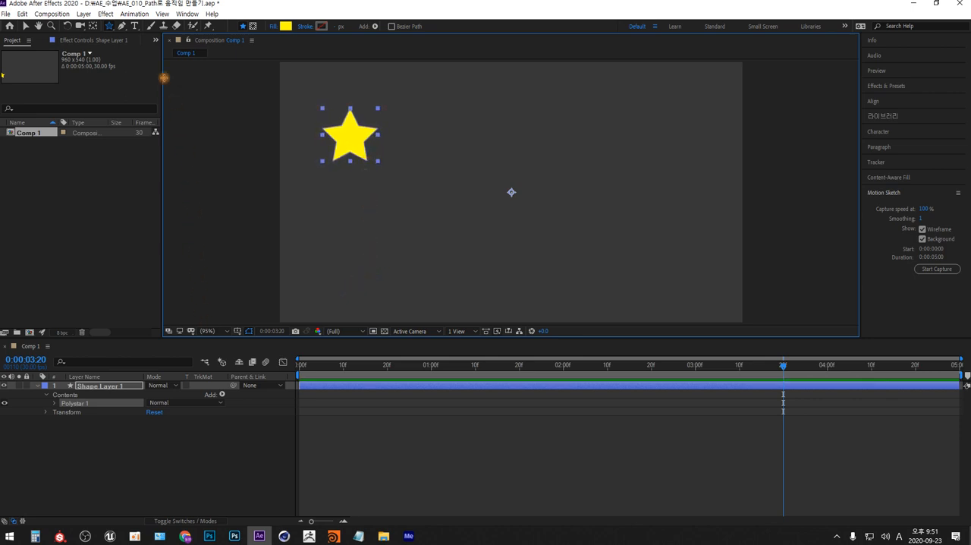
Draw an open winding eight-point curve with the Pen tool, looping across the composition and ending just beside the star
click(121, 26)
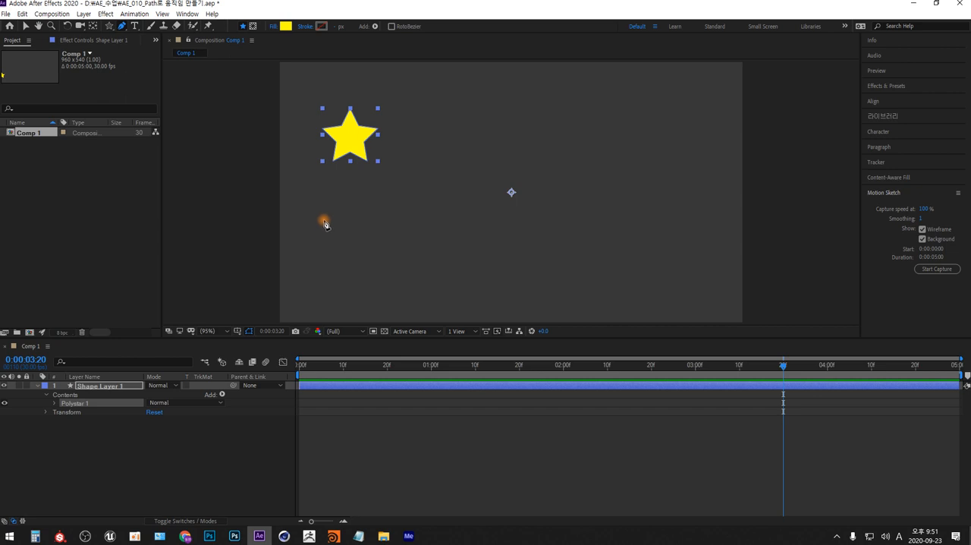
click(340, 280)
drag(371, 204, 424, 198)
drag(498, 273, 569, 265)
click(583, 132)
drag(586, 122, 662, 121)
drag(703, 253, 672, 297)
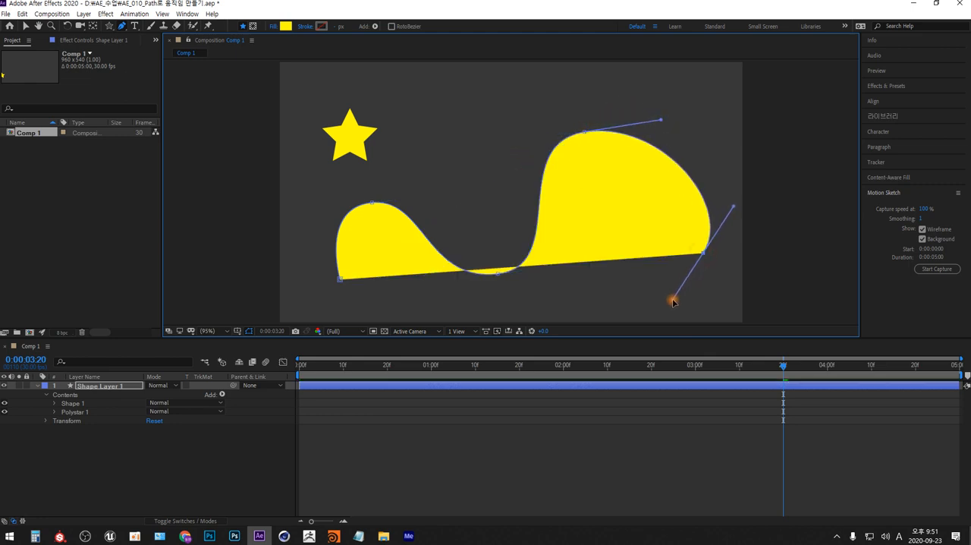
drag(479, 221, 509, 148)
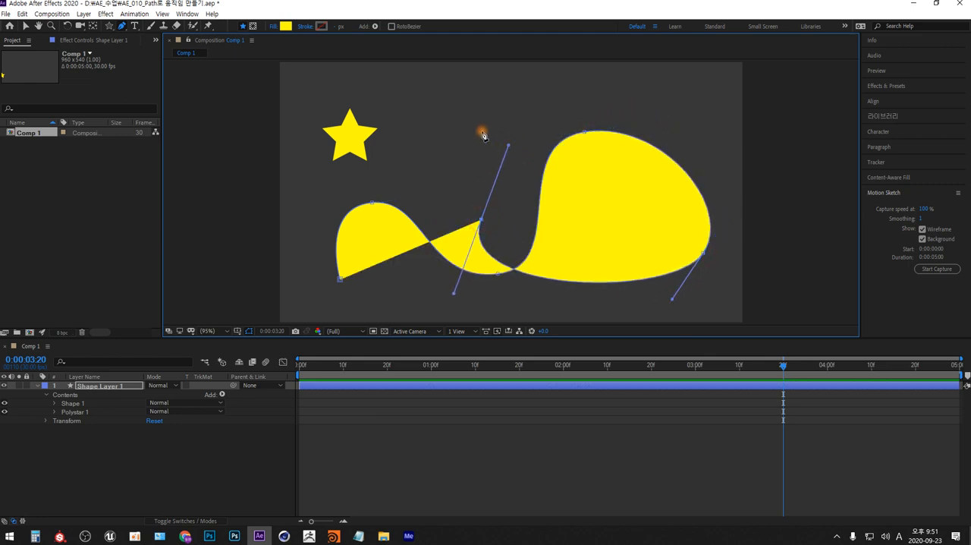
drag(454, 119, 407, 114)
drag(391, 164, 401, 186)
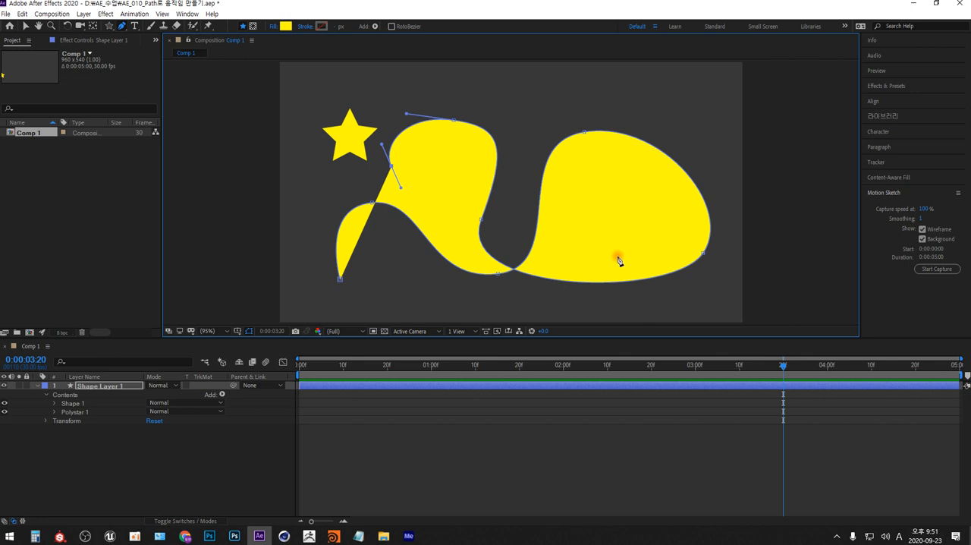
Remove the visible fill from the winding shape so only its path outline remains
alt+click(286, 26)
alt+click(286, 26)
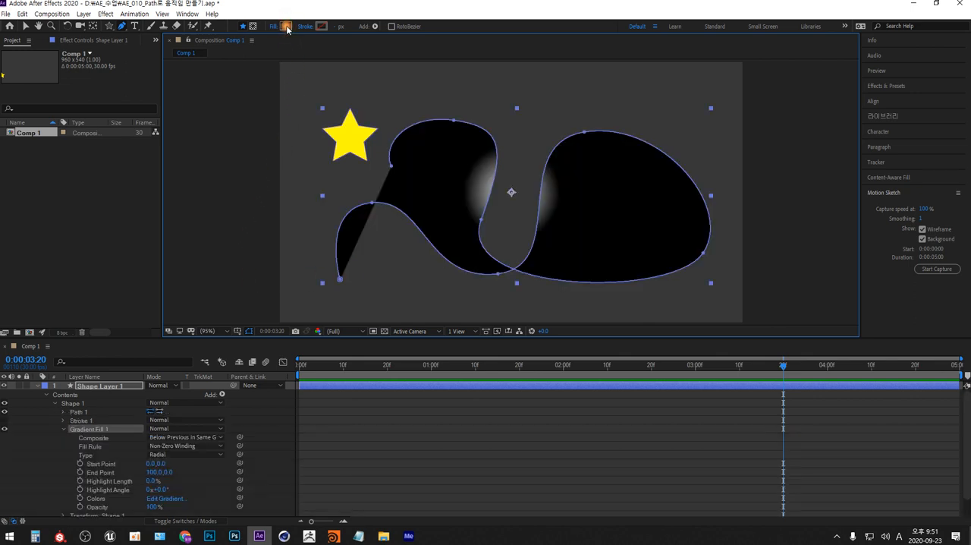
alt+click(285, 26)
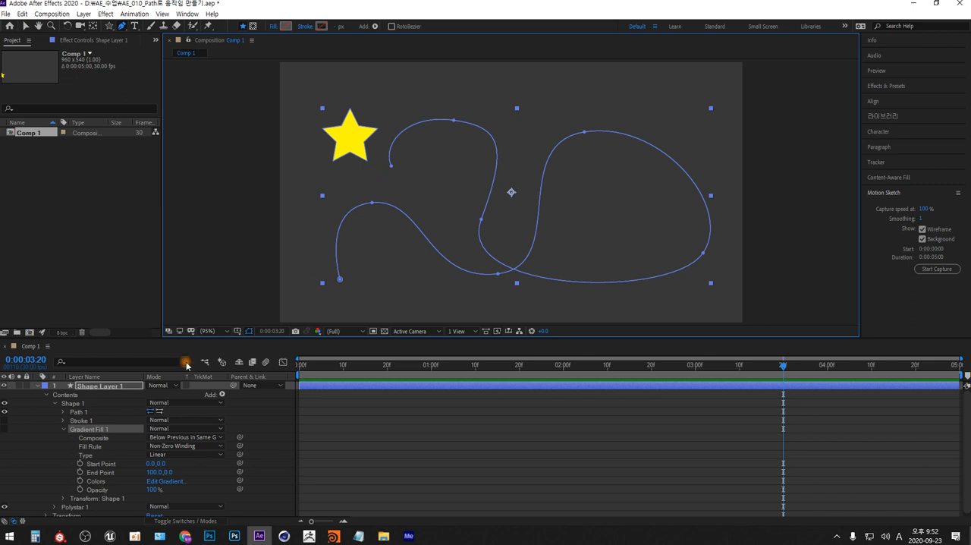
Enlarge the timeline and check the Transform properties of Shape Layer 1
drag(175, 339, 184, 302)
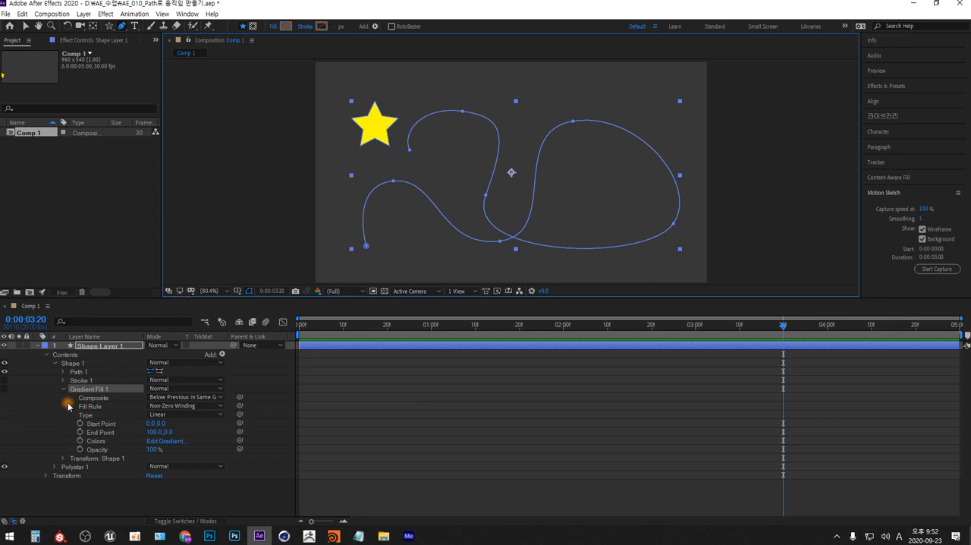
click(107, 345)
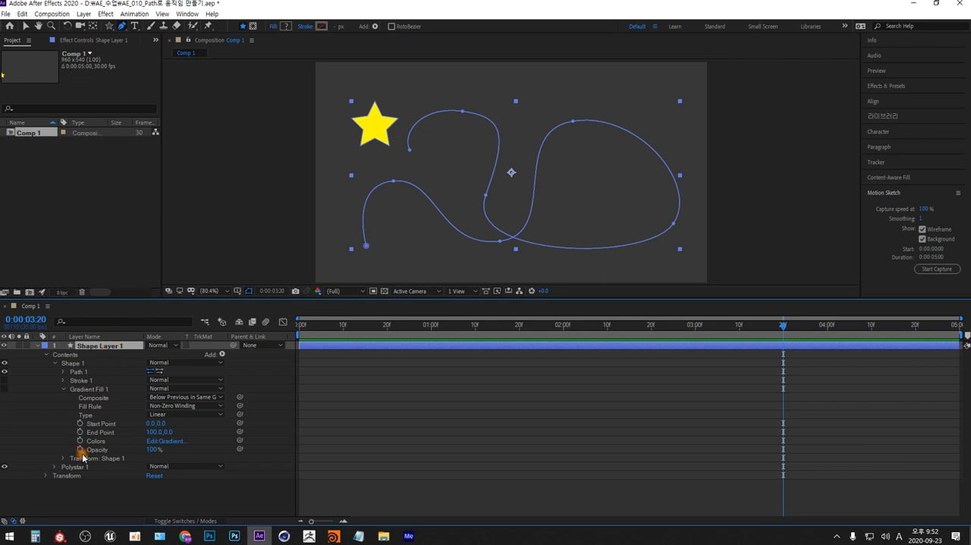
click(47, 476)
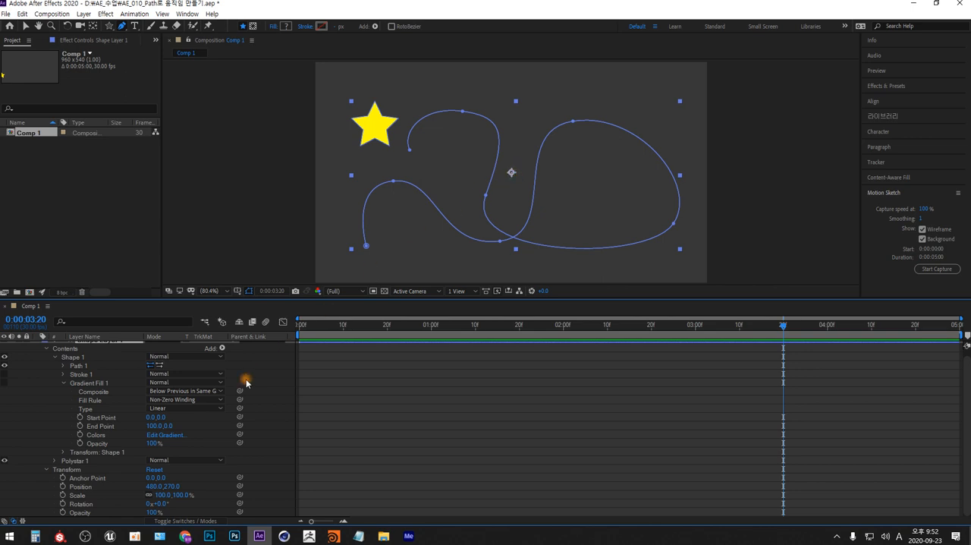
click(47, 469)
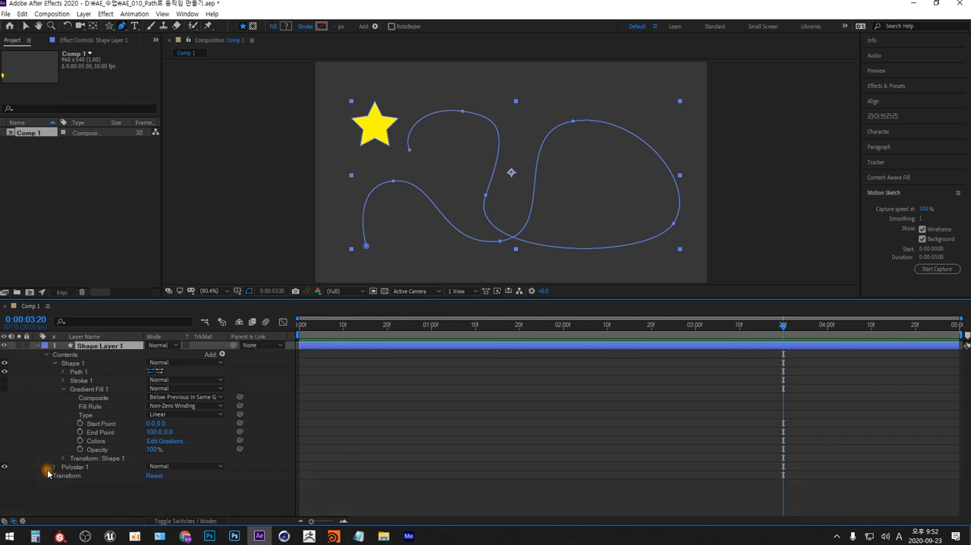
Collapse Shape 1 and expand the Polystar Path 1 and Transform: Polystar 1 properties of the star
click(56, 467)
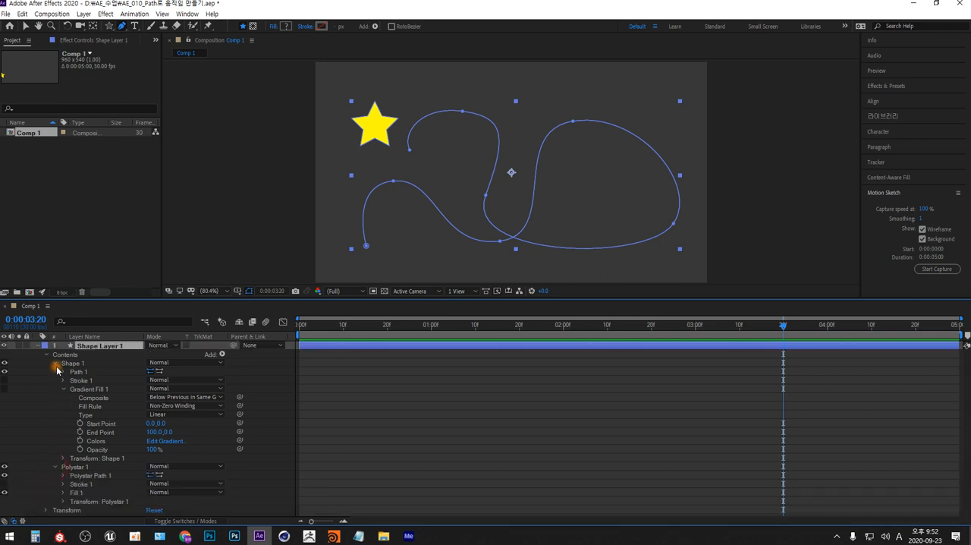
click(55, 364)
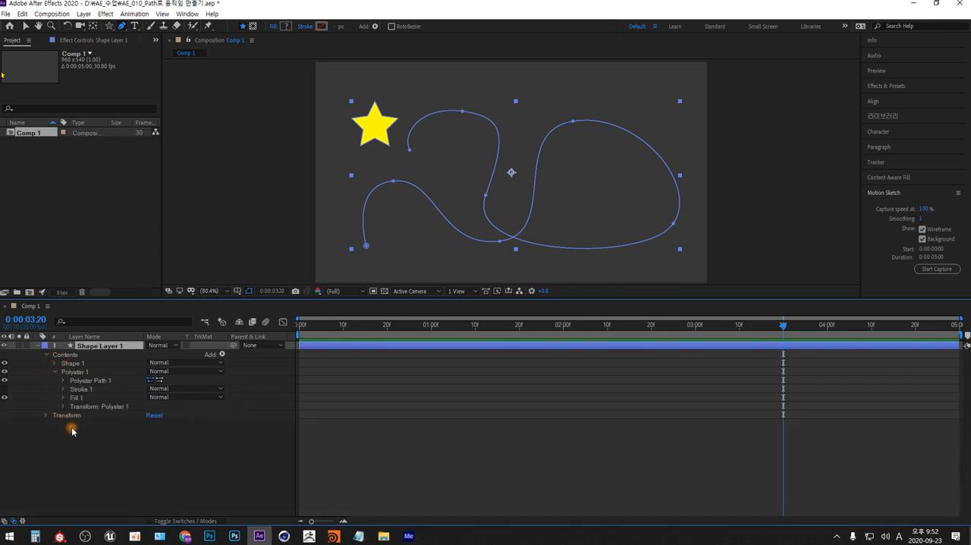
click(76, 372)
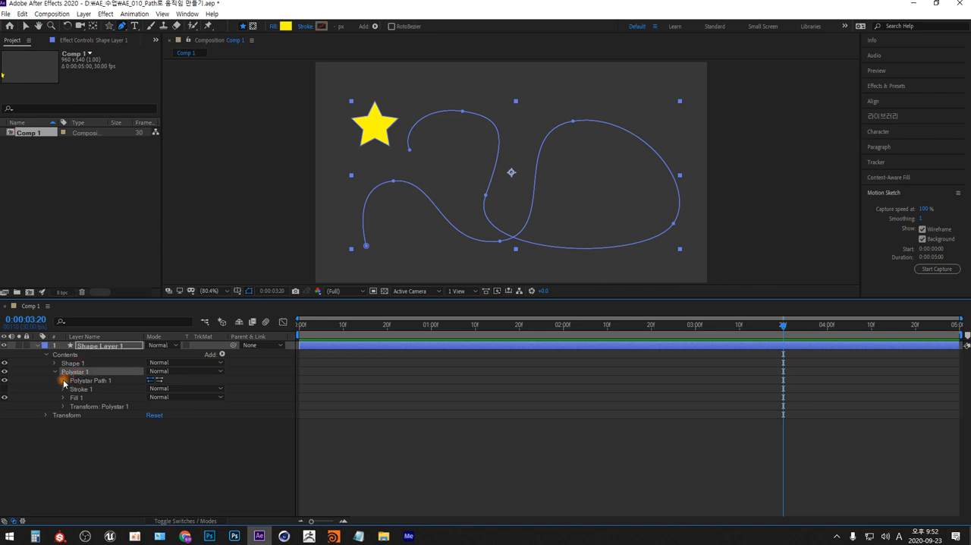
click(63, 381)
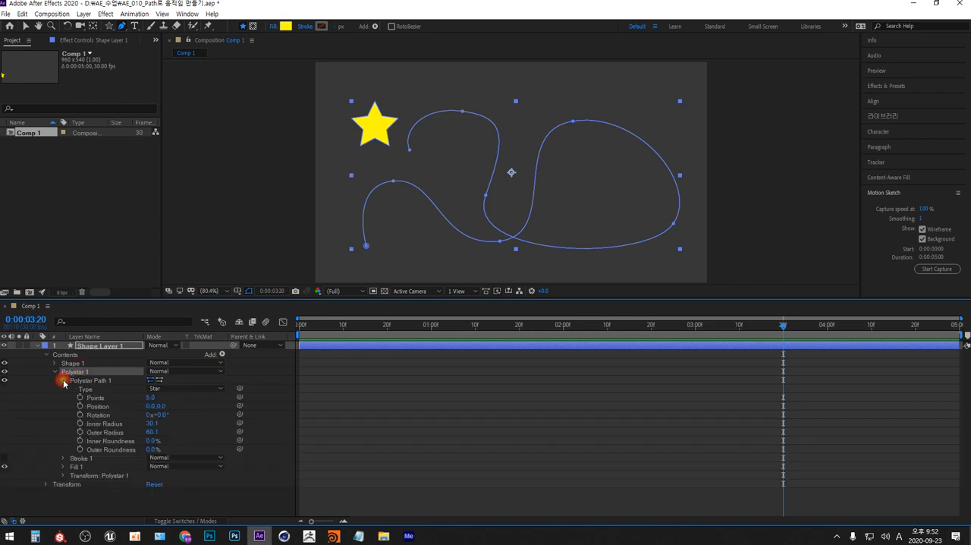
click(98, 408)
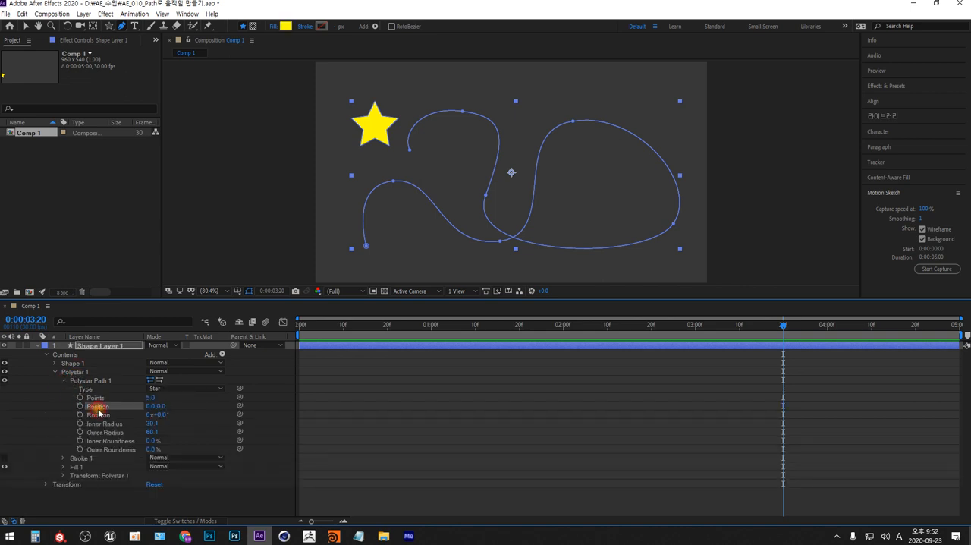
click(63, 475)
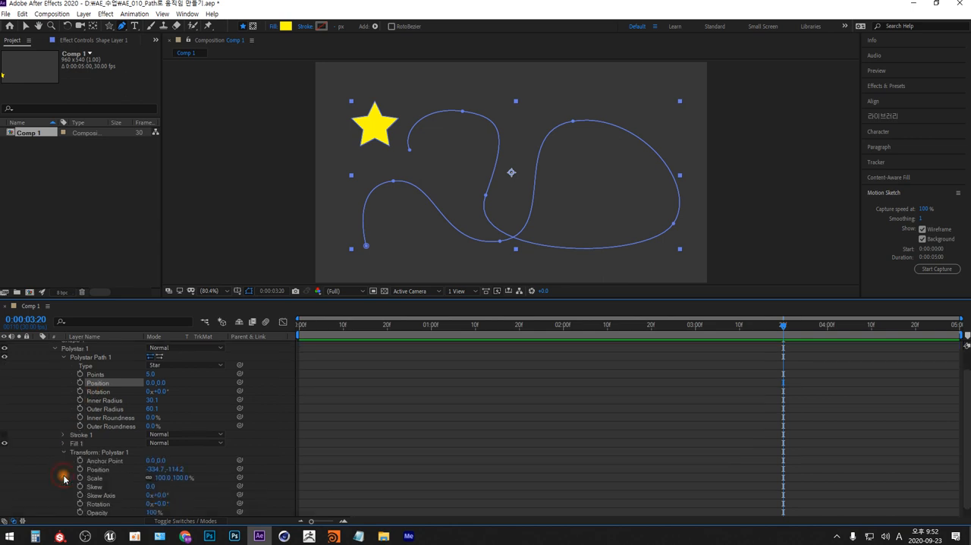
click(120, 453)
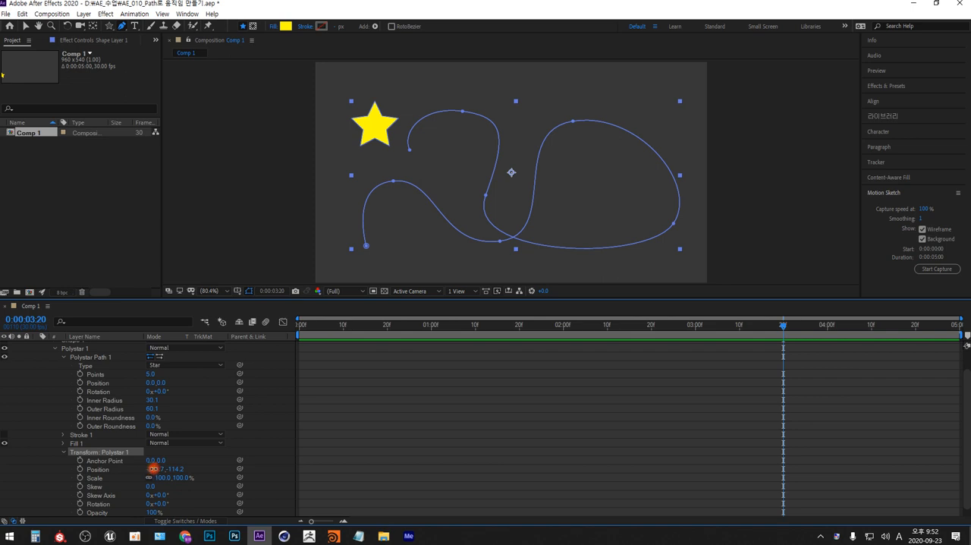
Try moving the star with the Position under Transform: Polystar 1, to -350.7, -98.2
mouse_move(152, 469)
mouse_down()
mouse_move(124, 461)
mouse_move(174, 461)
mouse_move(186, 474)
mouse_move(175, 479)
mouse_up()
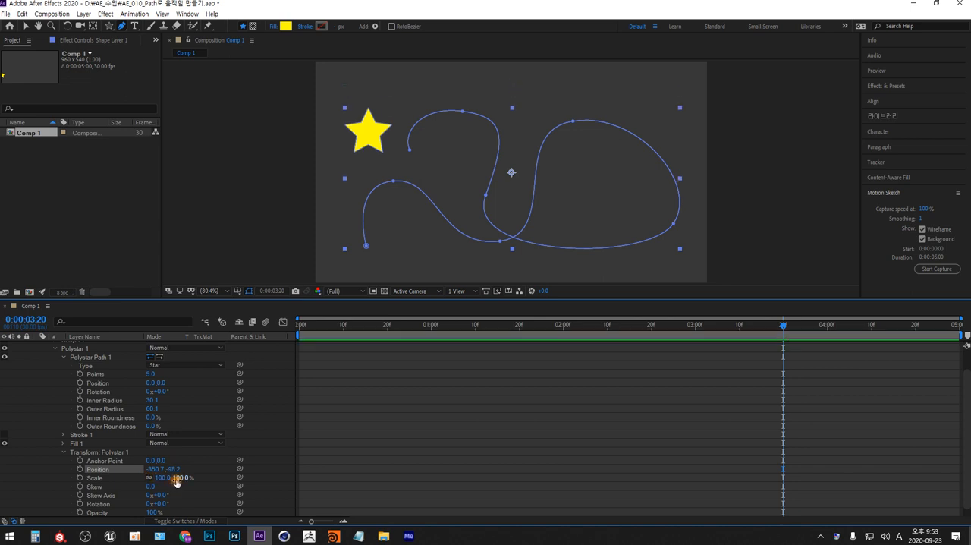
click(78, 469)
click(65, 494)
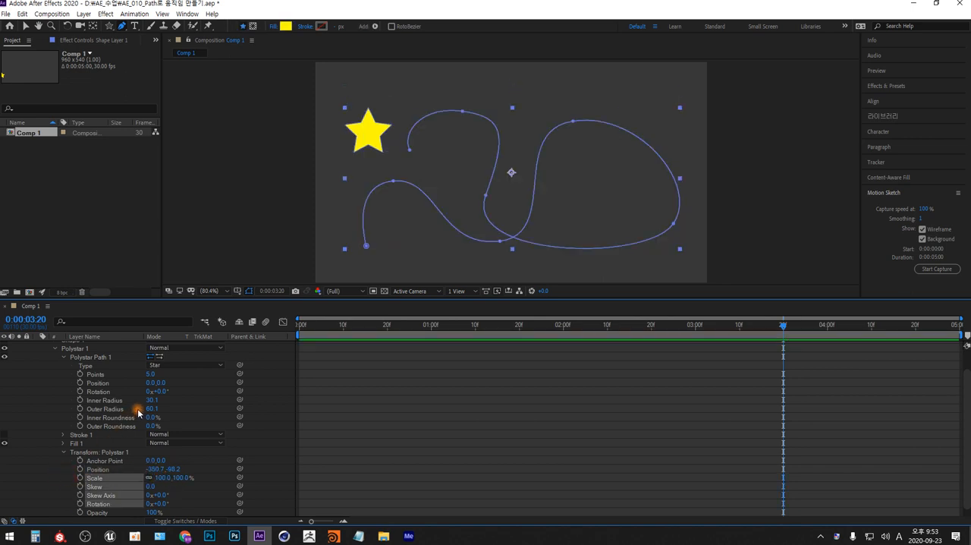
Try shifting the star horizontally with the Position of Polystar Path 1, and reset its X value to 0
drag(149, 383, 159, 392)
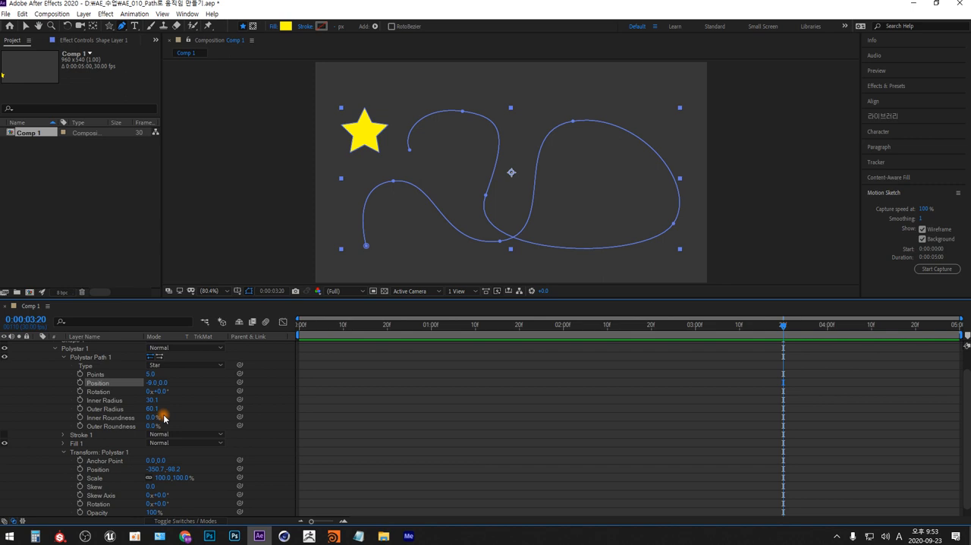
click(151, 383)
text(0)
key(Return)
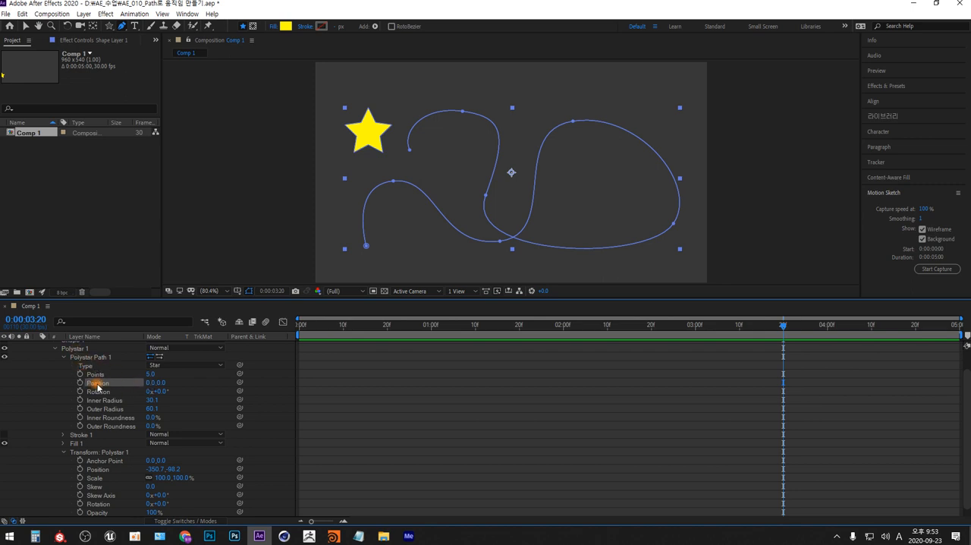
Set the Position of Polystar Path 1 to -480, -270
click(151, 383)
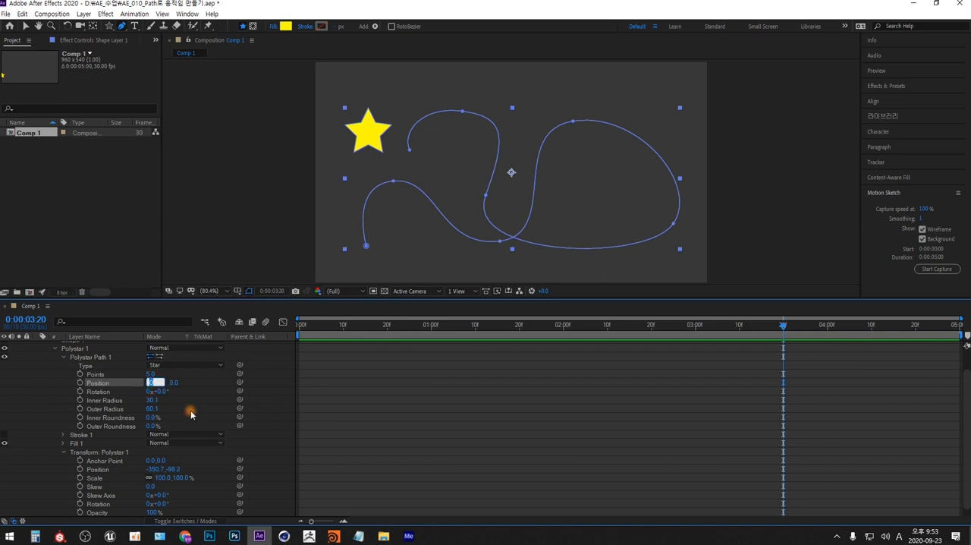
text(-480)
key(Tab)
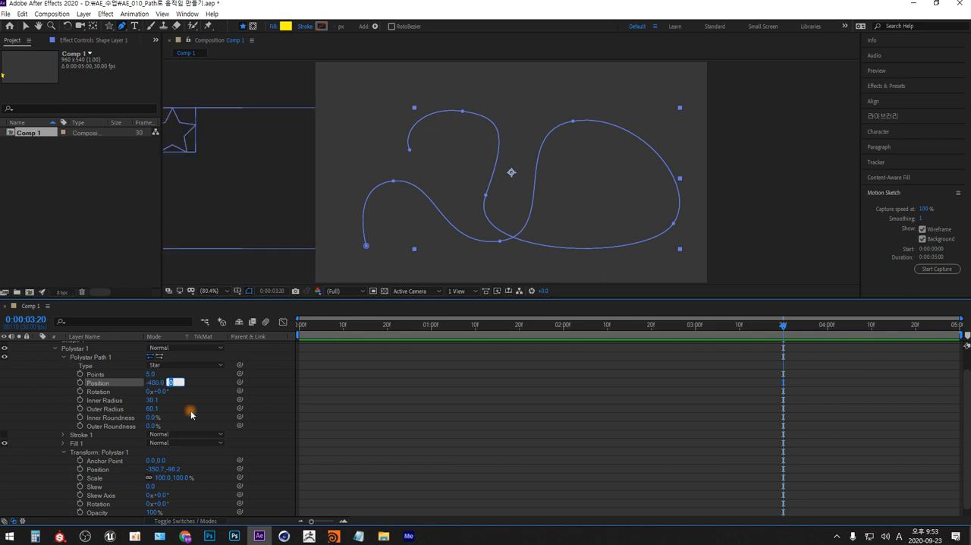
text(-27)
click(191, 413)
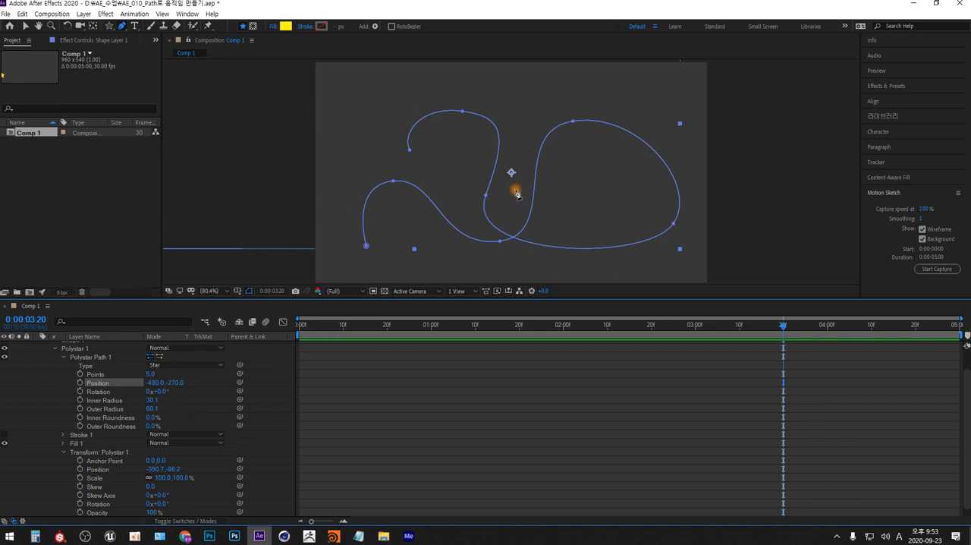
scroll(516, 194, down, 4)
scroll(515, 193, up, 2)
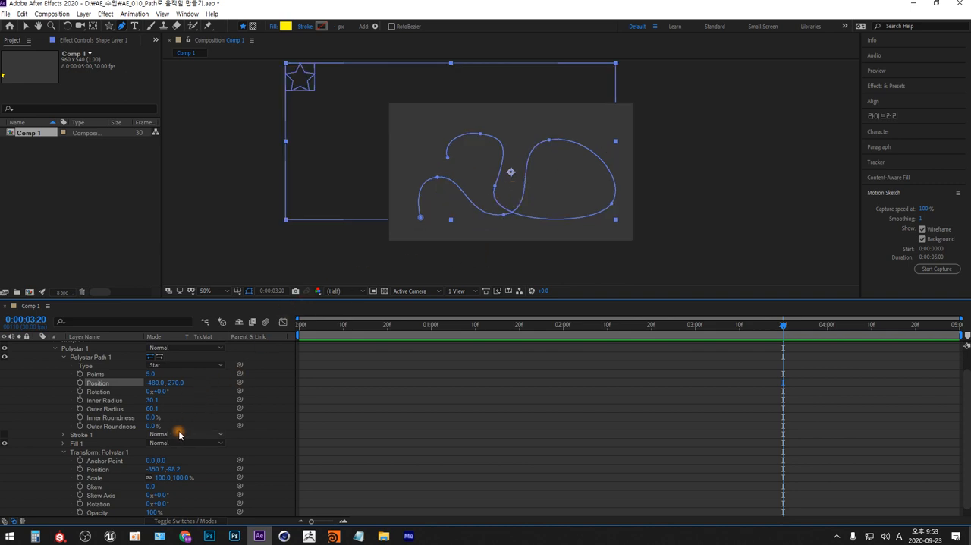
Set the Position under Transform: Polystar 1 to 0, 0
click(159, 468)
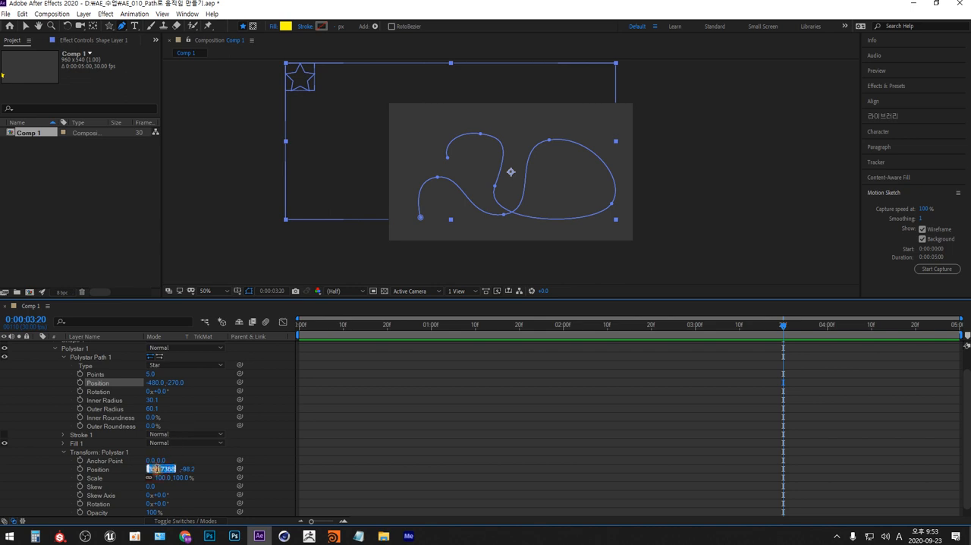
text(0)
key(Tab)
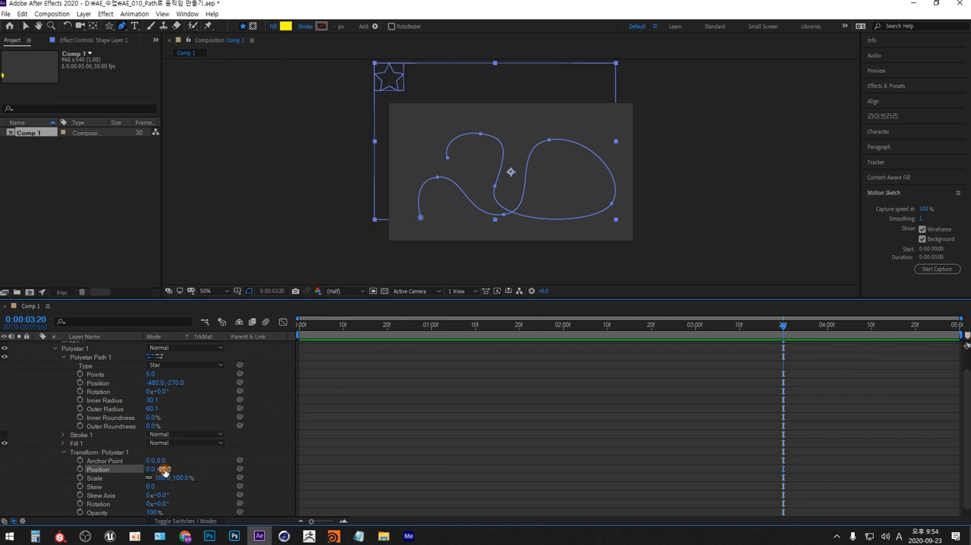
text(0)
key(Return)
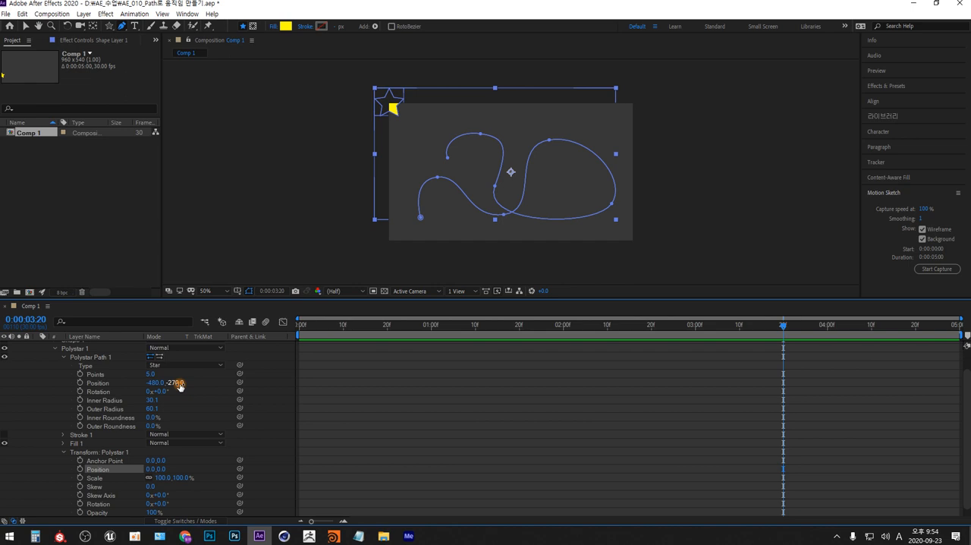
Enlarge the timeline further and expand the layer's Transform properties to compare them with the star's positions
drag(148, 298, 156, 224)
click(45, 472)
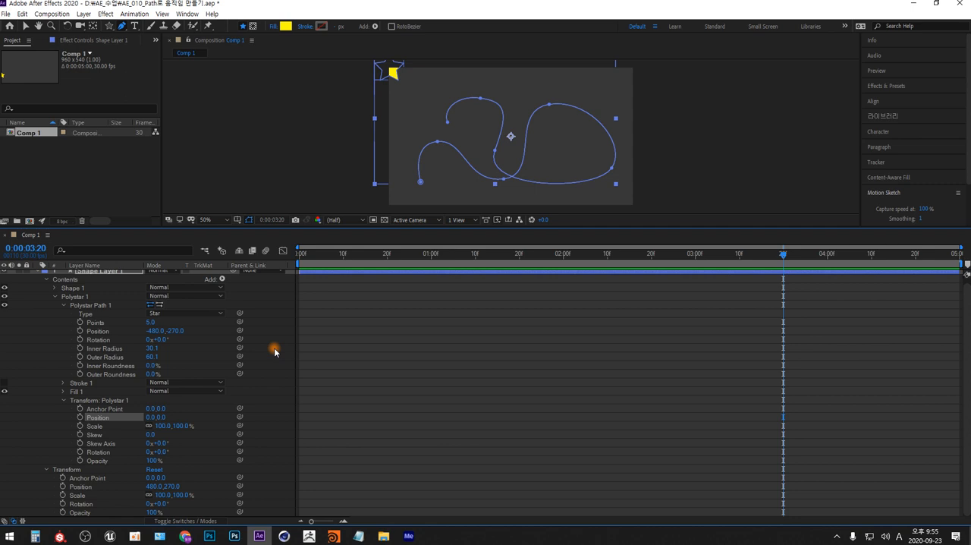
scroll(243, 353, up, 1)
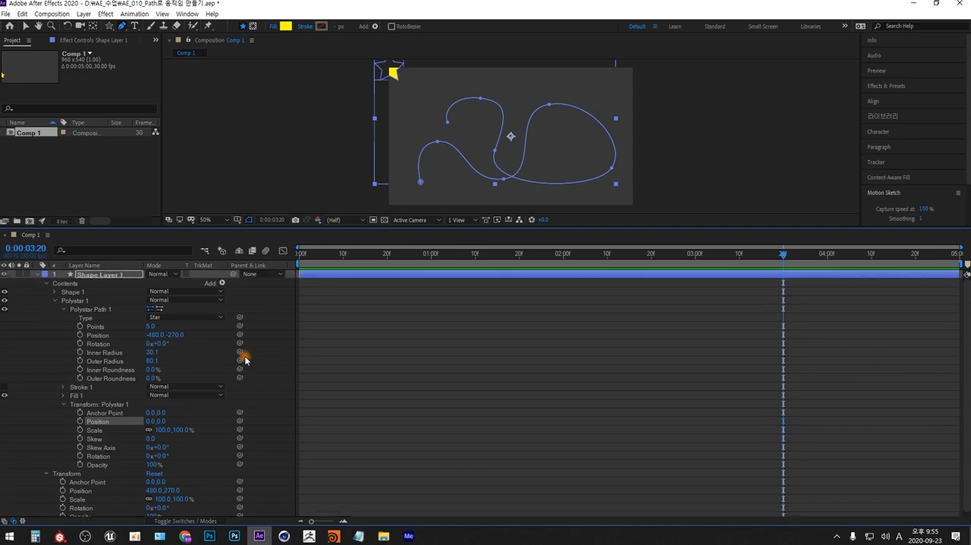
Select the Path property of Path 1 inside Shape 1 and collapse the Shape 1 group
click(54, 292)
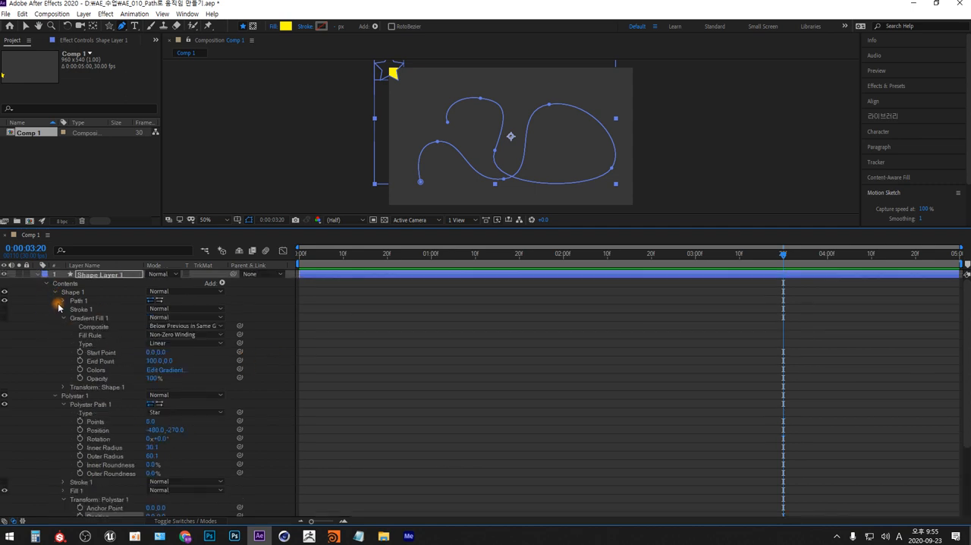
click(63, 300)
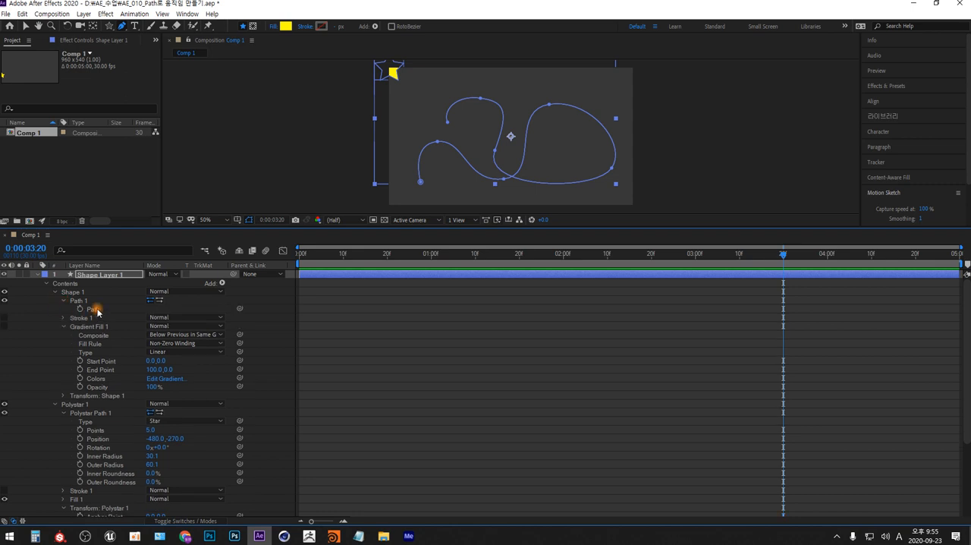
click(97, 310)
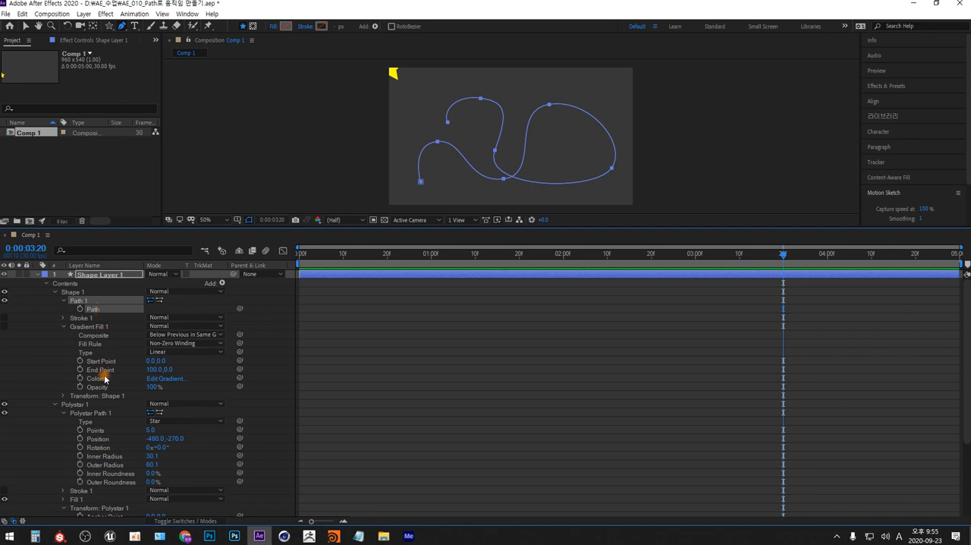
click(54, 292)
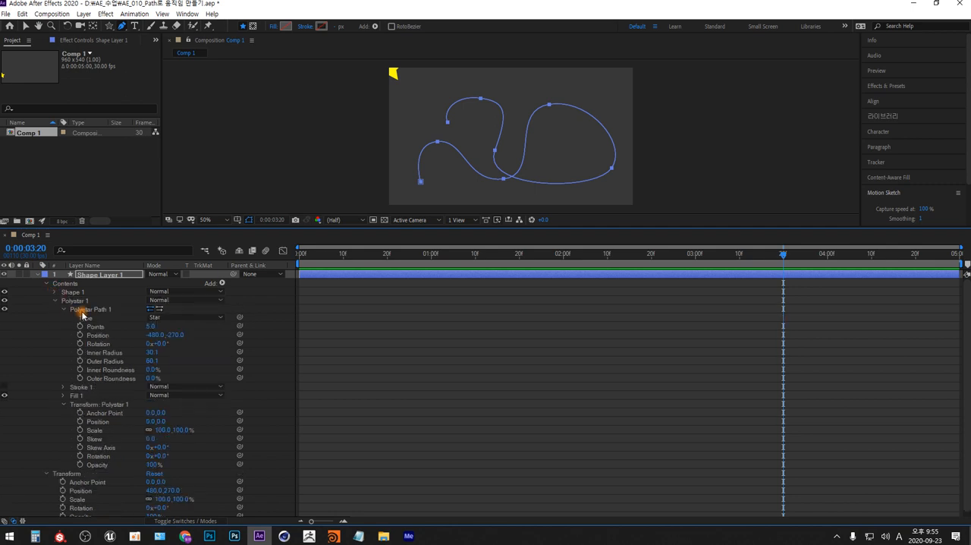
Paste the copied path onto the Position property of Transform: Polystar 1 at 0:00:03:20
click(87, 310)
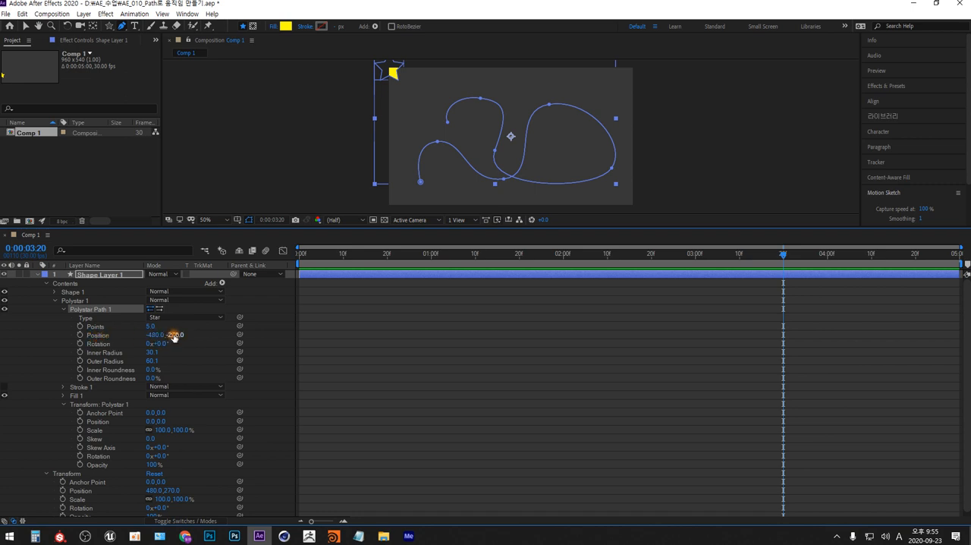
click(91, 406)
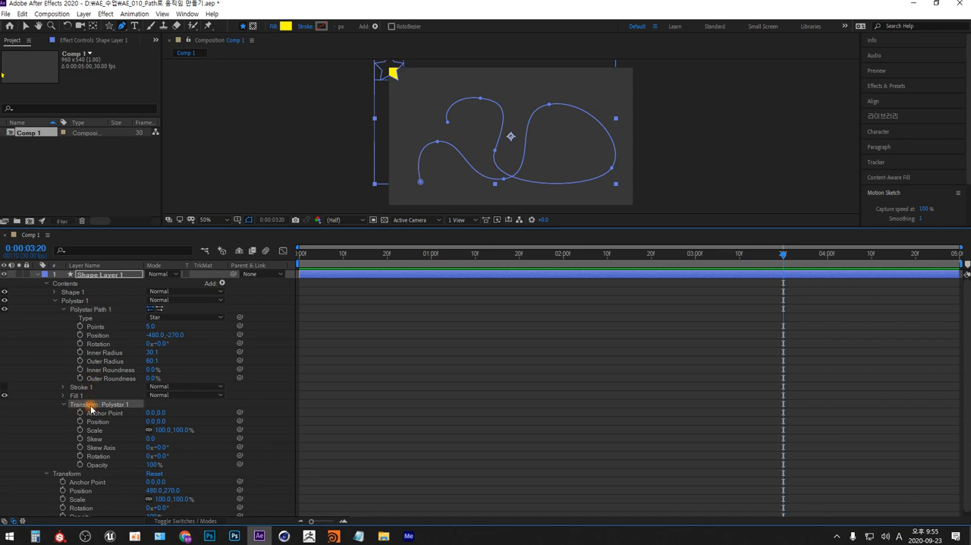
click(95, 423)
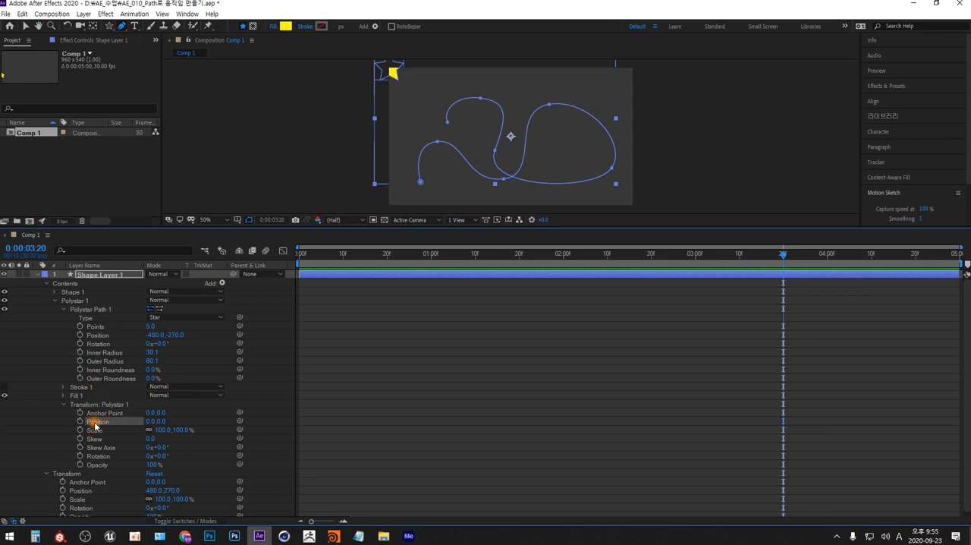
key(ctrl+v)
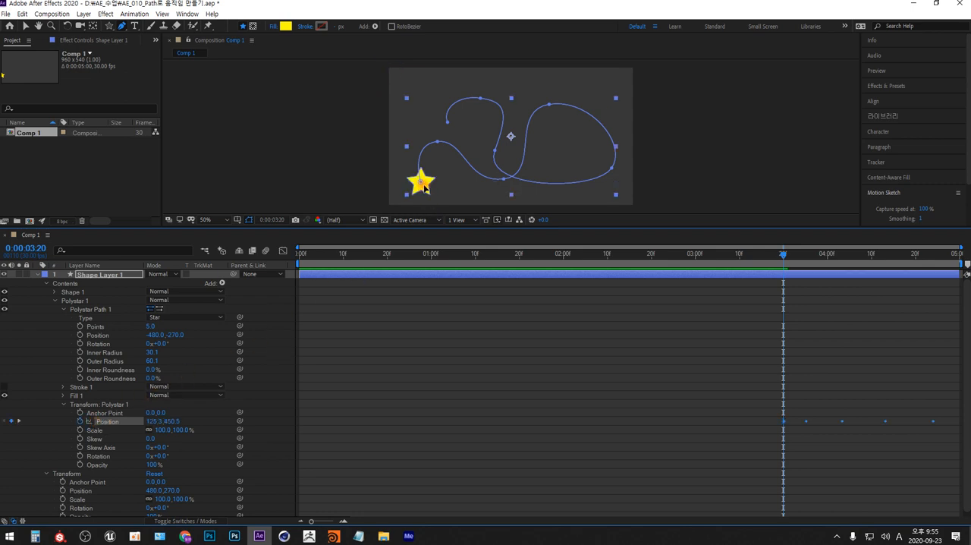
Enlarge the composition view, play back the star's motion, and undo the keyframes pasted at 0:00:03:20
drag(402, 228, 417, 319)
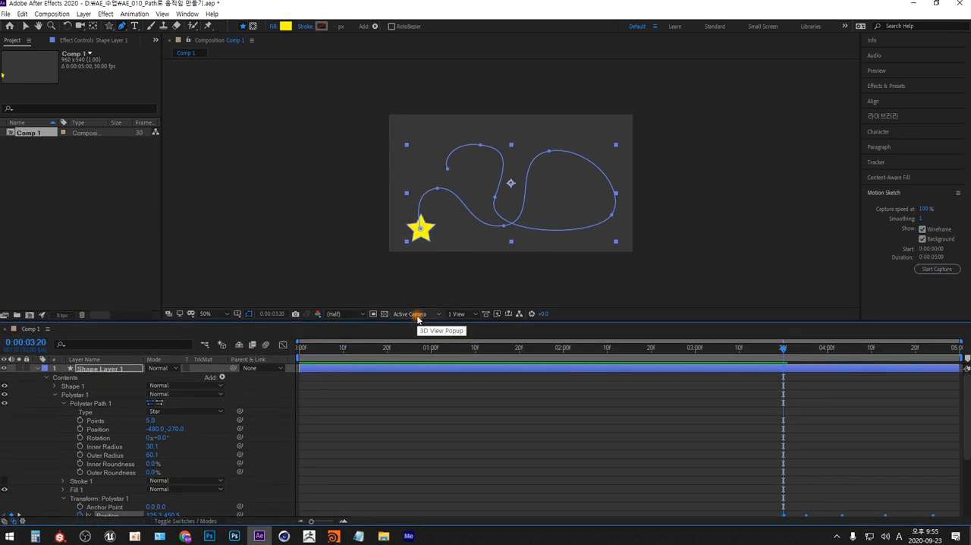
key(space)
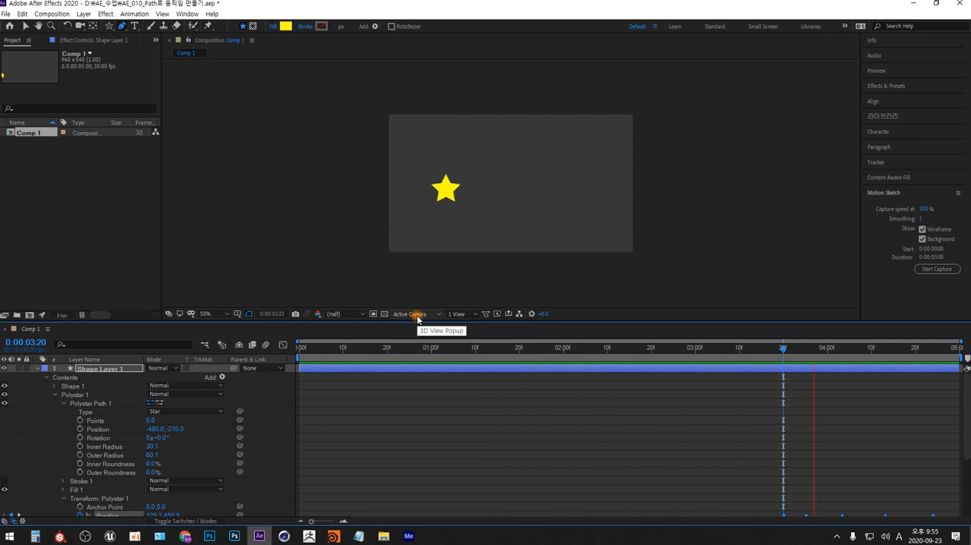
key(space)
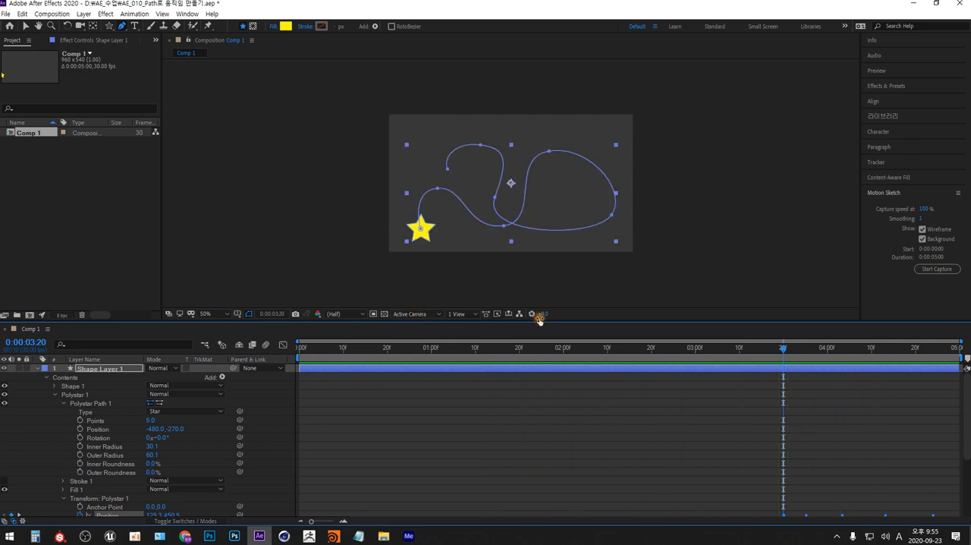
scroll(762, 375, down, 3)
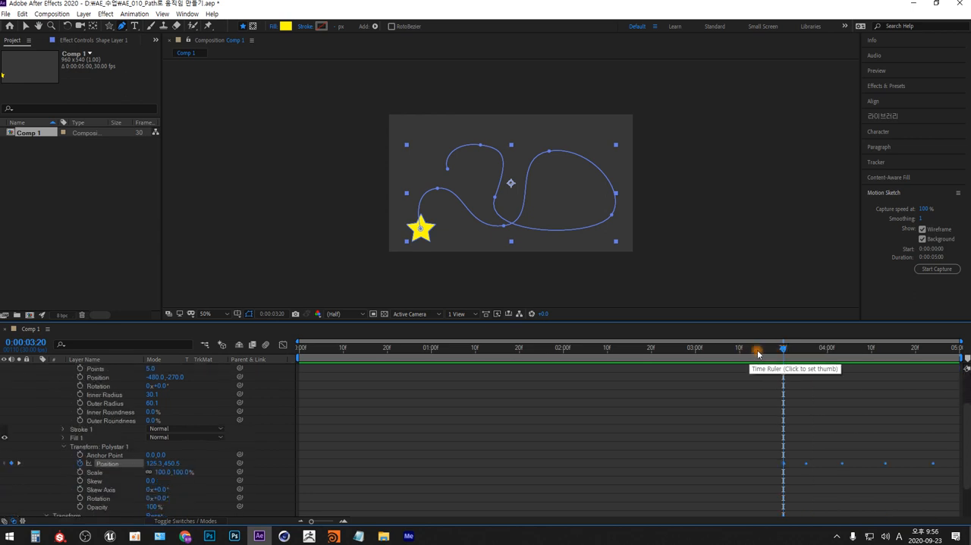
key(ctrl+z)
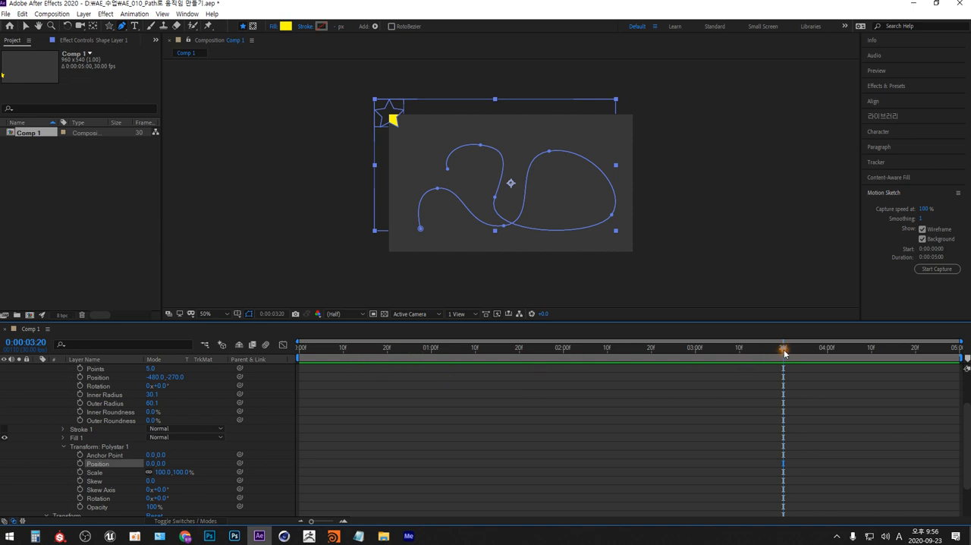
Paste the copied path onto the Position of Transform: Polystar 1 at 0:00:00:00
drag(782, 350, 295, 347)
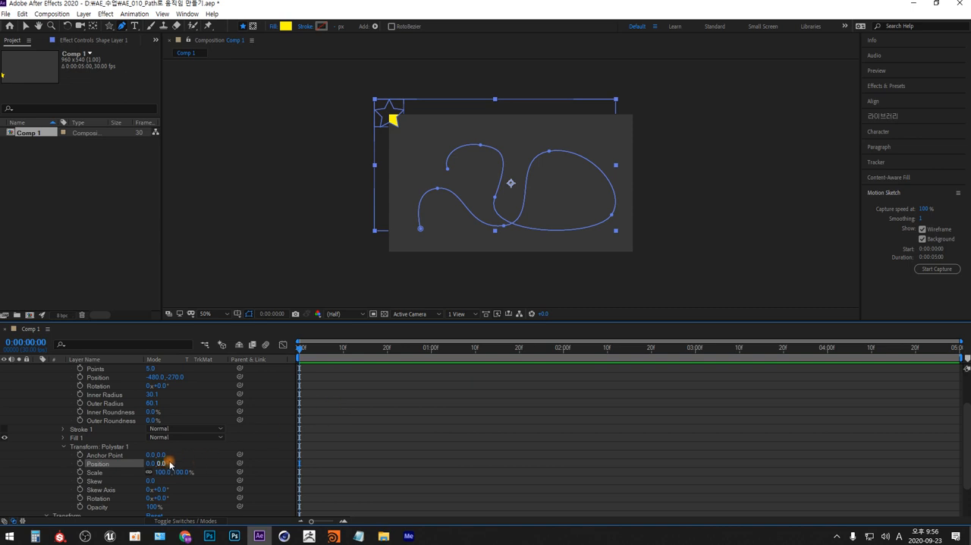
key(ctrl+v)
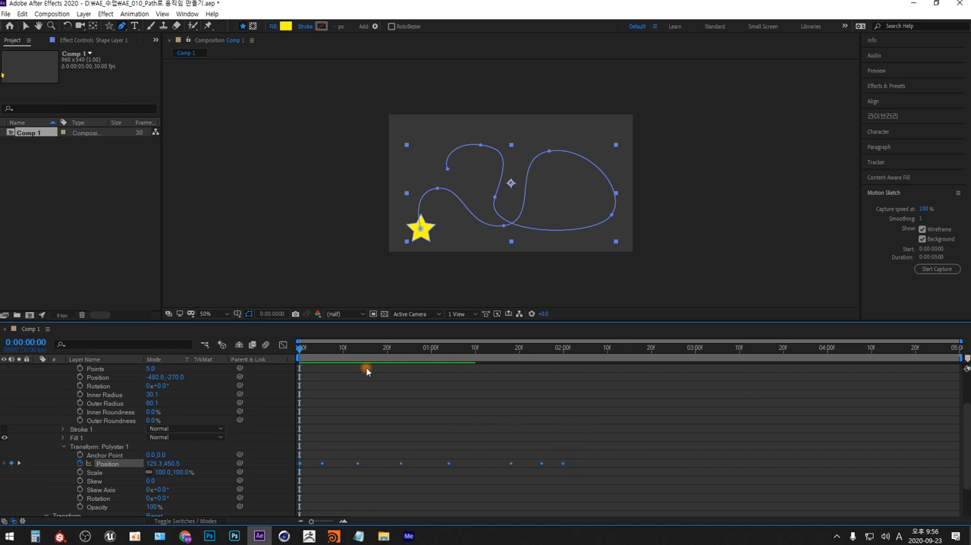
drag(300, 350, 270, 369)
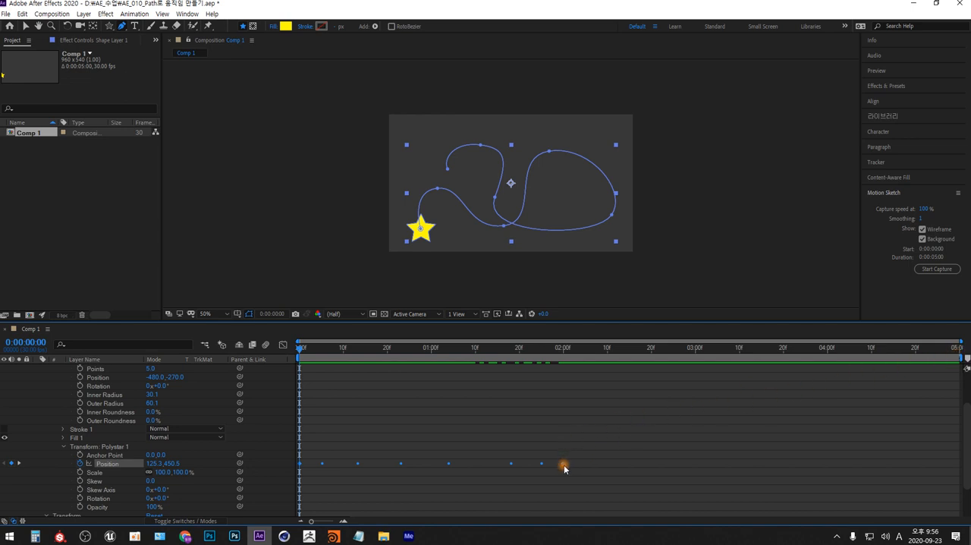
Stretch the star's Position keyframes until the last one nears the composition's end, and scrub the motion through to 0:00:04:29
drag(565, 466, 953, 475)
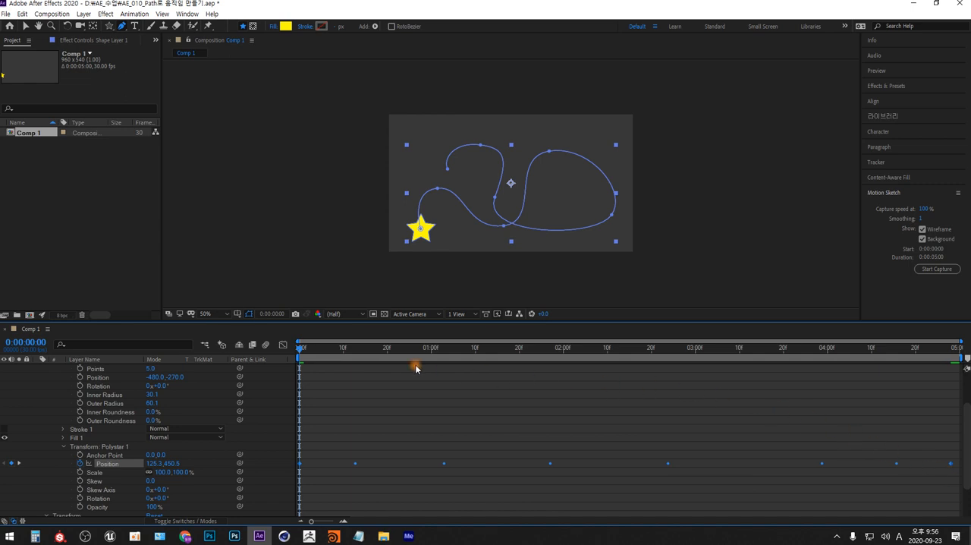
drag(300, 352, 963, 355)
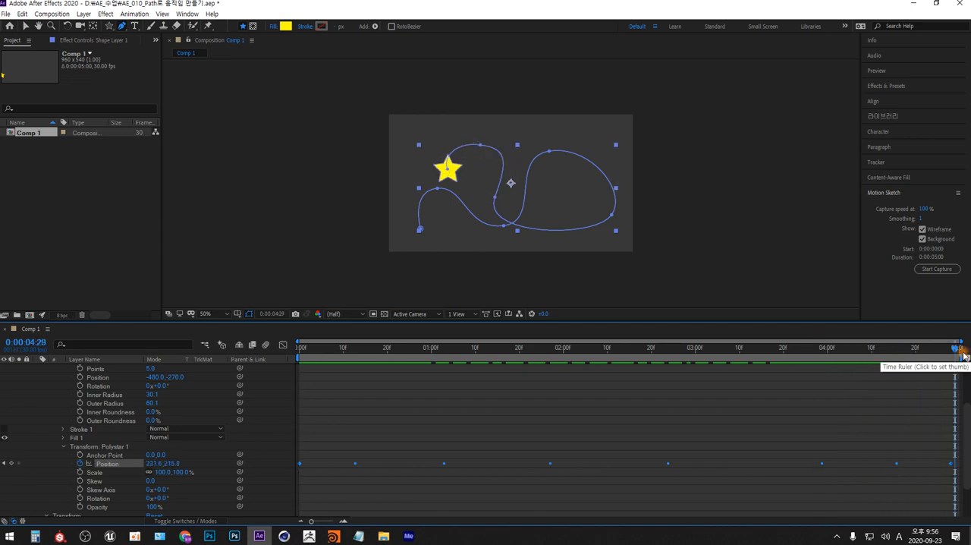
click(963, 356)
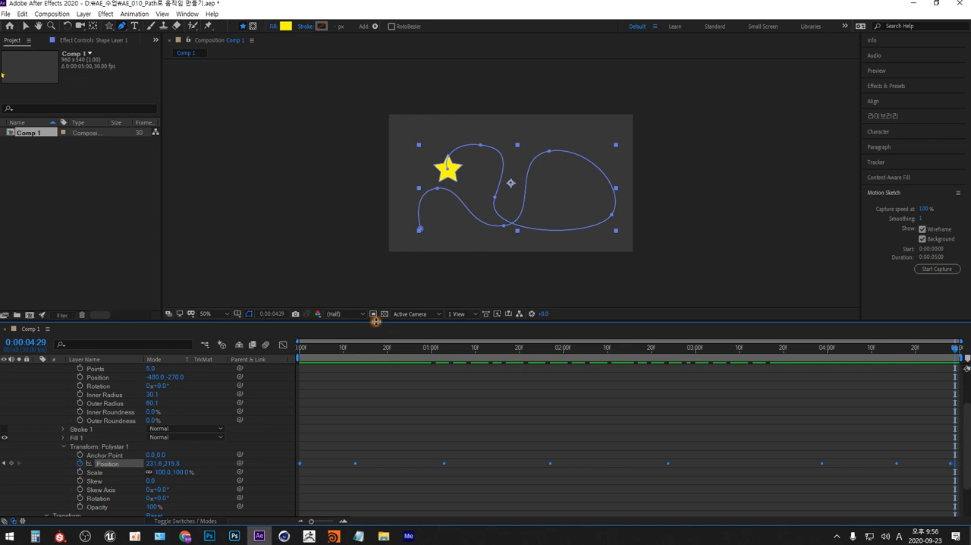
drag(375, 321, 402, 231)
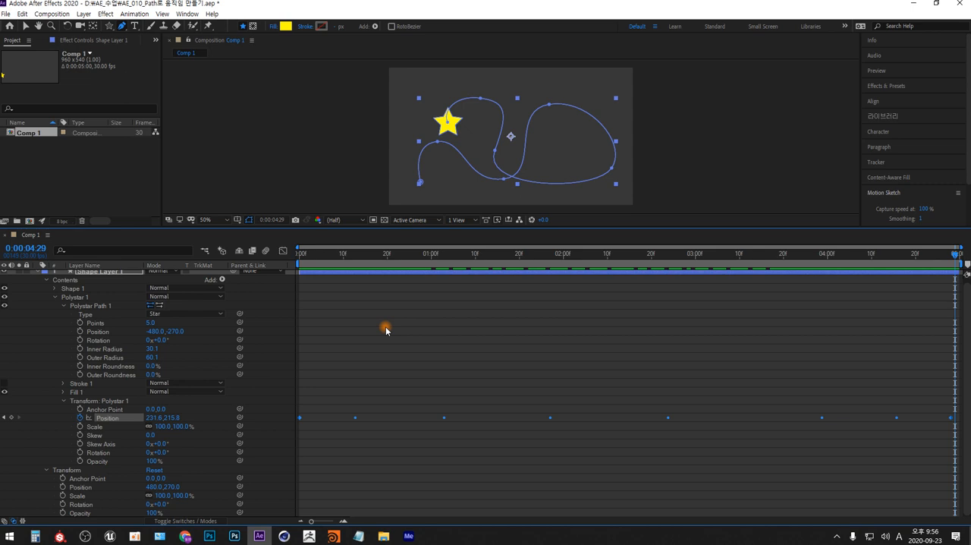
Switch to Photoshop and handwrite "Layer의 중심이 (0,0) 아니다." with a yellow brush in the screenshot's empty layer area
click(209, 535)
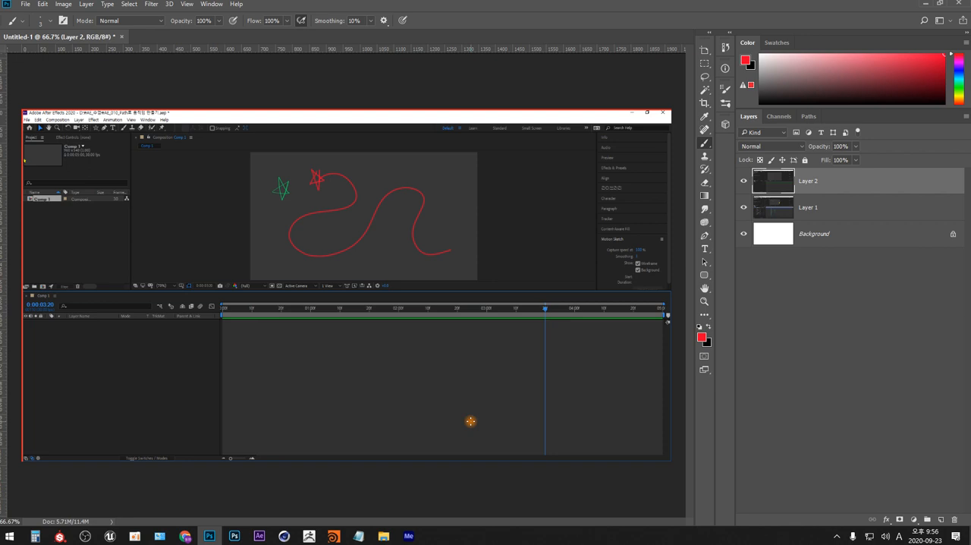
click(956, 97)
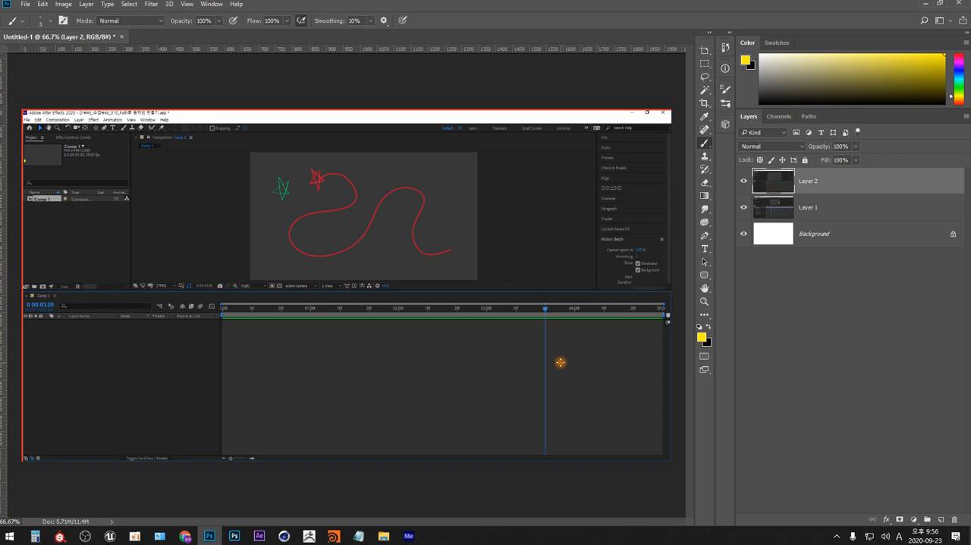
key(ctrl+plus)
drag(154, 423, 475, 363)
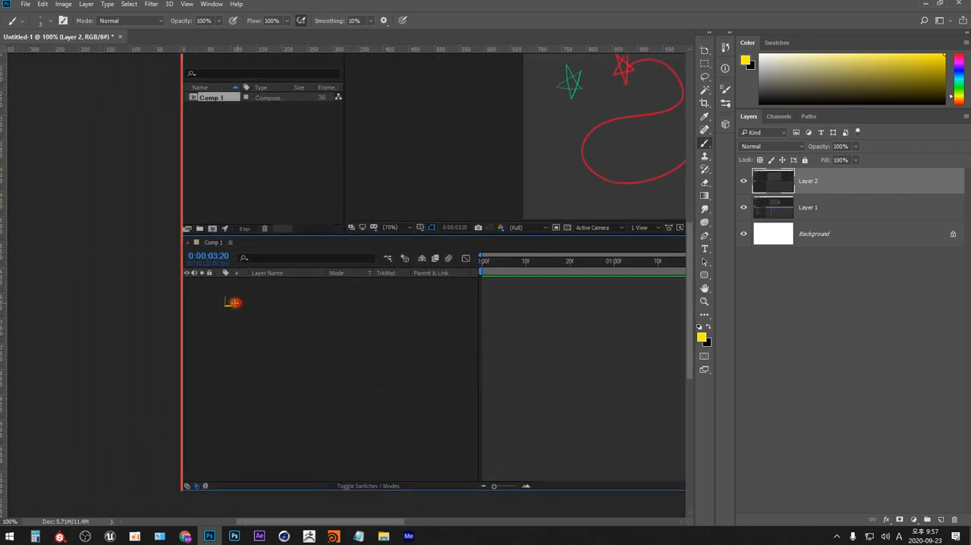
drag(235, 303, 274, 301)
drag(269, 309, 323, 309)
mouse_move(326, 296)
mouse_down()
mouse_move(327, 312)
mouse_move(333, 301)
mouse_move(339, 314)
mouse_move(370, 303)
mouse_up()
mouse_move(378, 306)
mouse_down()
mouse_move(389, 301)
mouse_move(363, 314)
mouse_move(414, 301)
mouse_up()
mouse_move(421, 296)
mouse_down()
mouse_move(422, 314)
mouse_move(430, 304)
mouse_move(445, 311)
mouse_up()
mouse_move(447, 295)
mouse_down()
mouse_move(448, 312)
mouse_move(460, 314)
mouse_up()
drag(462, 304, 468, 310)
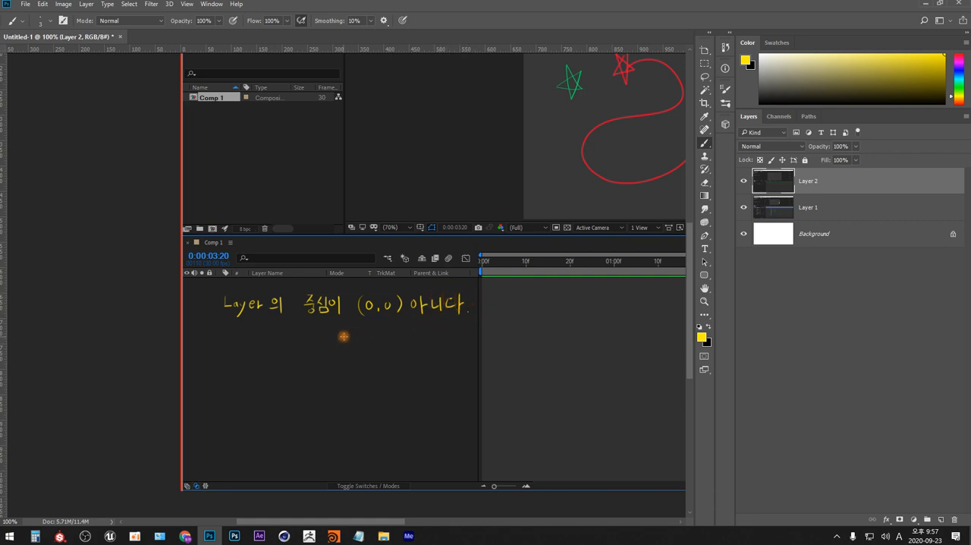
Handwrite the coordinates "(480, 270)" beneath the first yellow note
mouse_move(337, 328)
mouse_down()
mouse_move(336, 343)
mouse_move(352, 338)
mouse_up()
drag(349, 332, 347, 343)
mouse_move(361, 330)
mouse_down()
mouse_move(355, 345)
mouse_move(362, 330)
mouse_up()
drag(369, 332, 367, 338)
mouse_move(382, 337)
mouse_down()
mouse_move(380, 345)
mouse_move(430, 336)
mouse_move(429, 345)
mouse_up()
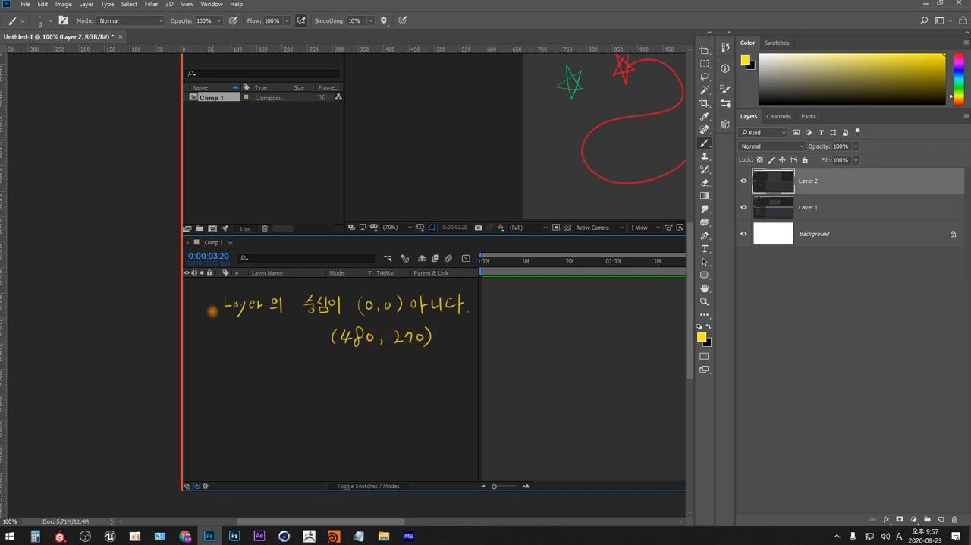
Mark the first note with a bullet and handwrite a second bulleted note, "Layer의 자식(polystar)은 부모따라 (480, 270) 이동"
click(197, 305)
mouse_move(223, 367)
mouse_down()
mouse_move(236, 386)
mouse_move(251, 373)
mouse_move(275, 384)
mouse_move(320, 369)
mouse_move(334, 389)
mouse_move(346, 369)
mouse_move(379, 366)
mouse_move(390, 377)
mouse_move(408, 365)
mouse_move(403, 381)
mouse_move(426, 373)
mouse_up()
mouse_move(414, 376)
mouse_down()
mouse_move(426, 381)
mouse_move(440, 367)
mouse_move(460, 379)
mouse_move(501, 370)
mouse_up()
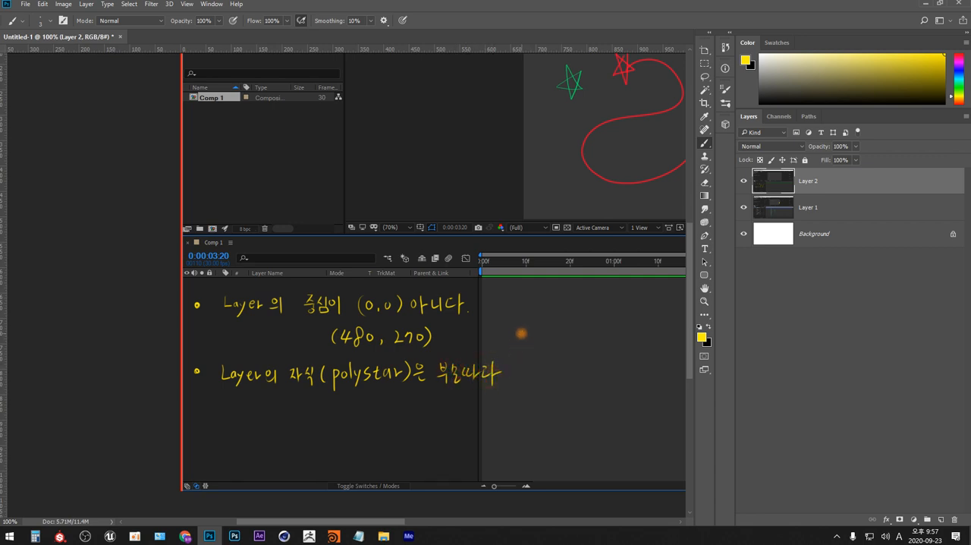
mouse_move(520, 364)
mouse_down()
mouse_move(595, 368)
mouse_move(614, 379)
mouse_move(628, 368)
mouse_move(649, 379)
mouse_up()
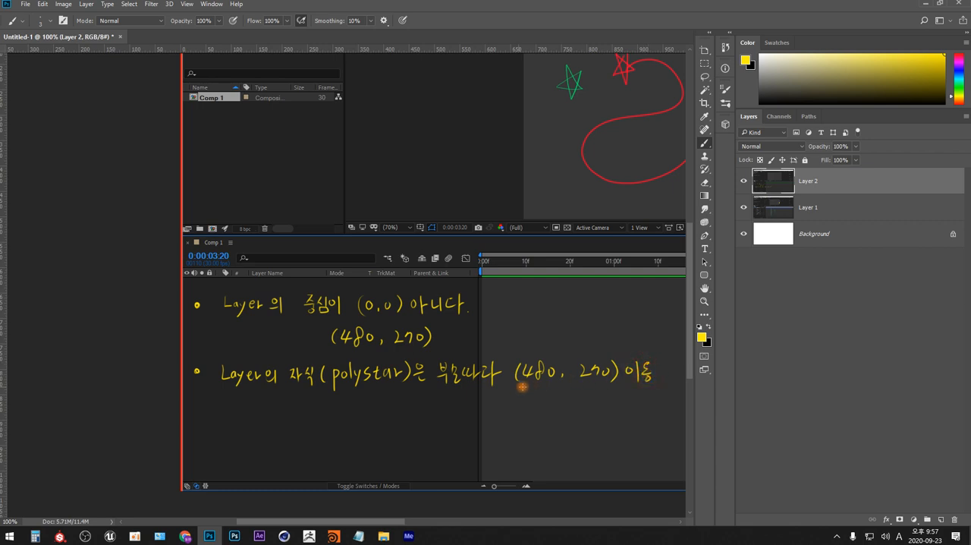
Underline "(polystar)" and "(480, 270)" in the second note, adding "(0,0)" below polystar and "자동으로" above "이동"
mouse_move(307, 389)
mouse_down()
mouse_move(377, 387)
mouse_move(363, 402)
mouse_move(395, 404)
mouse_up()
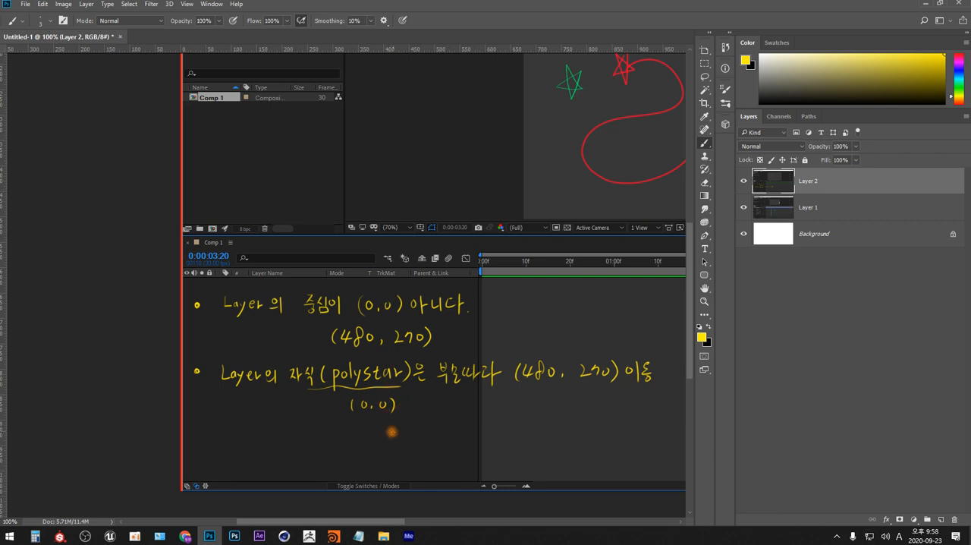
drag(512, 387, 626, 376)
mouse_move(611, 331)
mouse_down()
mouse_move(625, 353)
mouse_move(638, 336)
mouse_move(638, 346)
mouse_move(666, 353)
mouse_up()
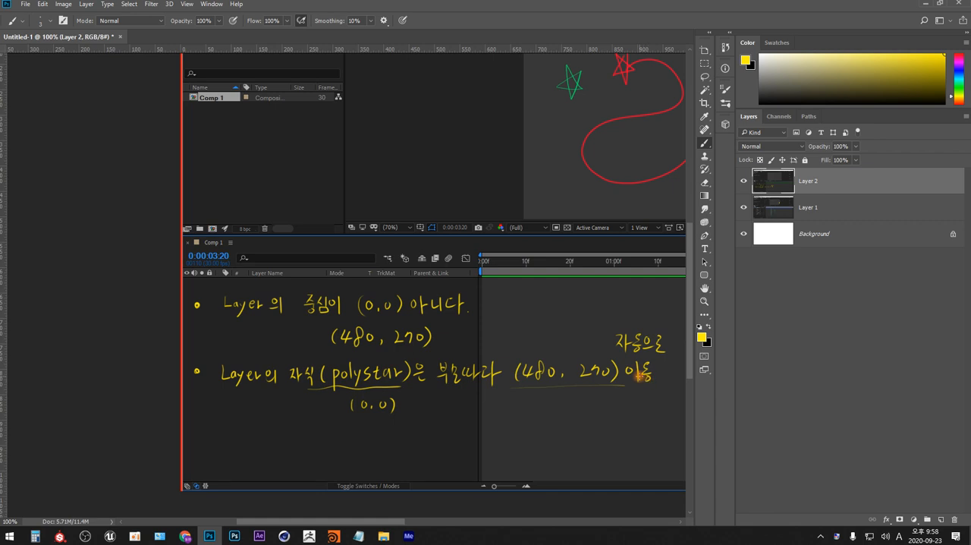
Handwrite a third bulleted note below, "polystar 좌표를 부모영향 제거 (-480, -270)"
mouse_move(202, 447)
mouse_down()
mouse_move(224, 468)
mouse_move(225, 450)
mouse_move(254, 447)
mouse_move(267, 460)
mouse_move(291, 459)
mouse_up()
drag(284, 449, 305, 456)
drag(308, 452, 328, 457)
drag(332, 451, 342, 459)
mouse_move(341, 453)
mouse_down()
mouse_move(359, 444)
mouse_move(354, 452)
mouse_up()
drag(358, 446, 358, 452)
mouse_move(351, 453)
mouse_down()
mouse_move(360, 452)
mouse_move(355, 461)
mouse_up()
drag(353, 462, 363, 459)
drag(364, 444, 372, 453)
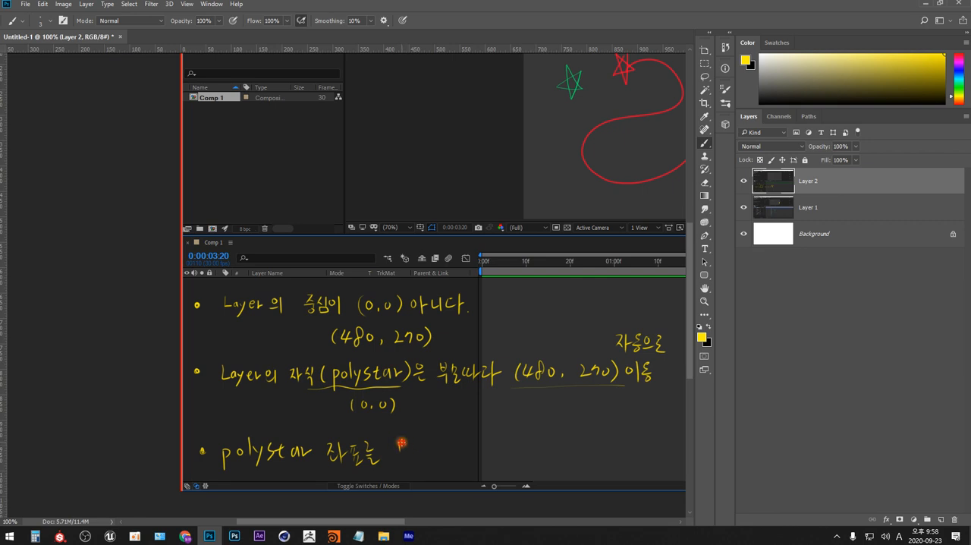
mouse_move(394, 439)
mouse_down()
mouse_move(406, 464)
mouse_move(448, 447)
mouse_move(453, 467)
mouse_move(513, 440)
mouse_move(515, 455)
mouse_up()
mouse_move(516, 442)
mouse_down()
mouse_move(517, 467)
mouse_move(551, 455)
mouse_up()
drag(564, 446, 565, 462)
mouse_move(557, 458)
mouse_down()
mouse_move(593, 449)
mouse_move(601, 461)
mouse_up()
drag(609, 455, 643, 461)
drag(657, 448, 662, 464)
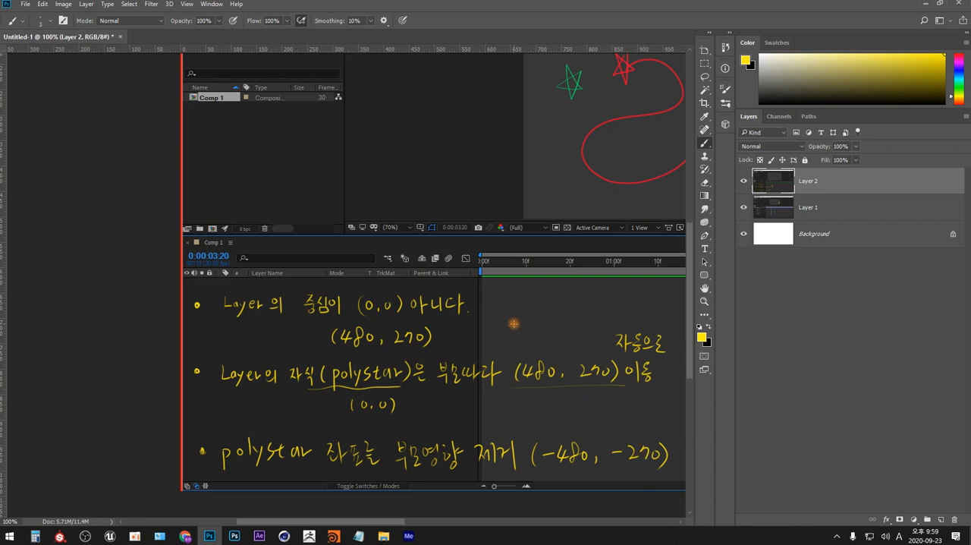
Switch back to After Effects, shrink the timeline, and add Comp 1 to the Adobe Media Encoder queue
click(259, 536)
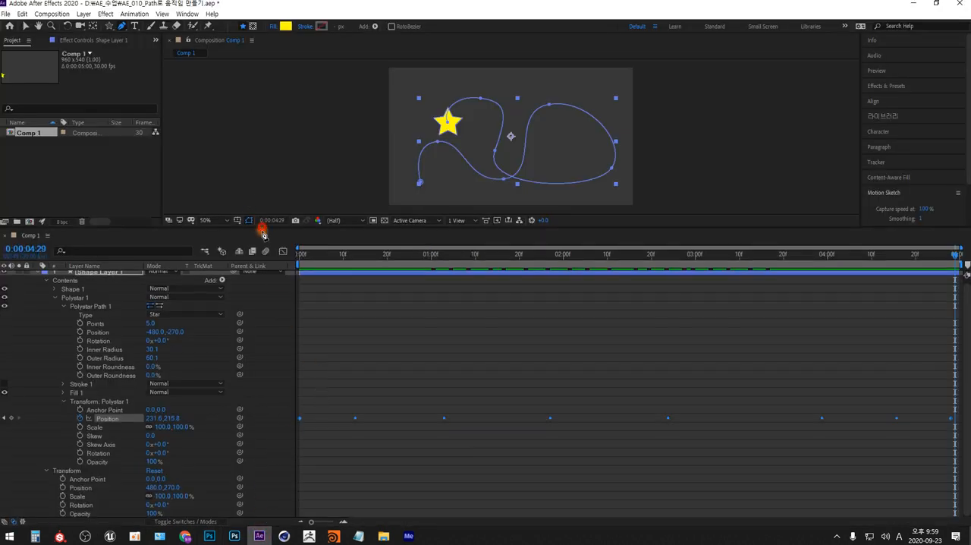
drag(256, 225, 258, 370)
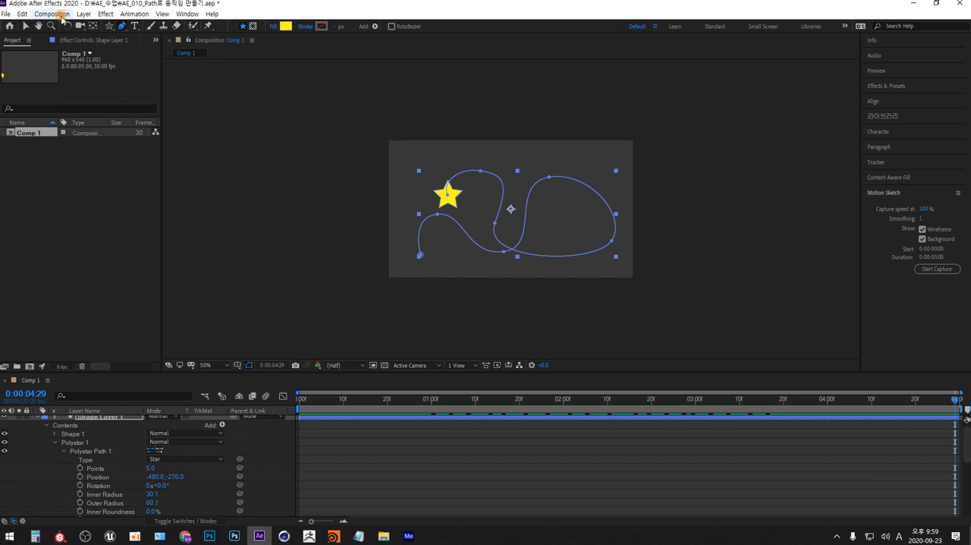
click(51, 14)
click(88, 90)
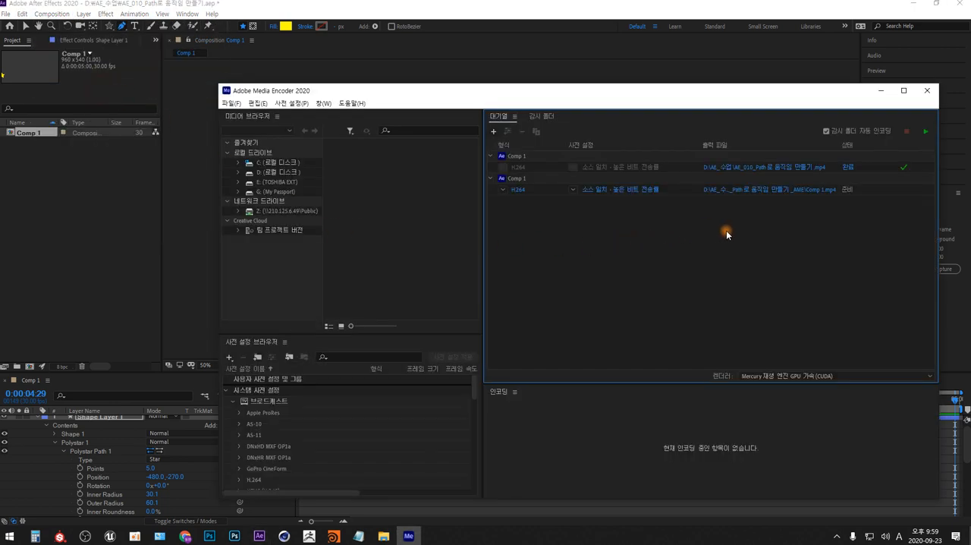
Set Comp 1's output file to "AE_010_Path로 움직임 만들기_좌표수정.mp4" in D:\AE_수업 and start the encoding queue
click(761, 191)
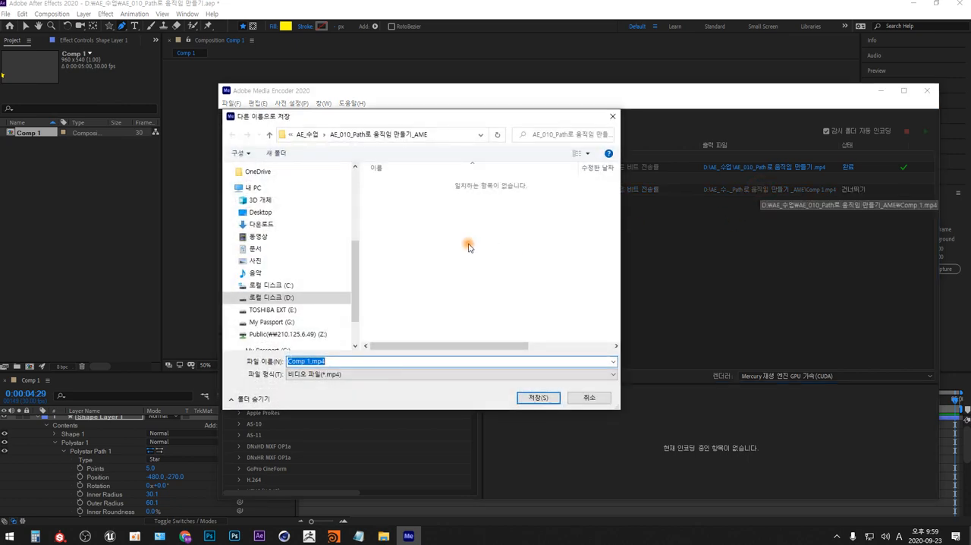
click(306, 135)
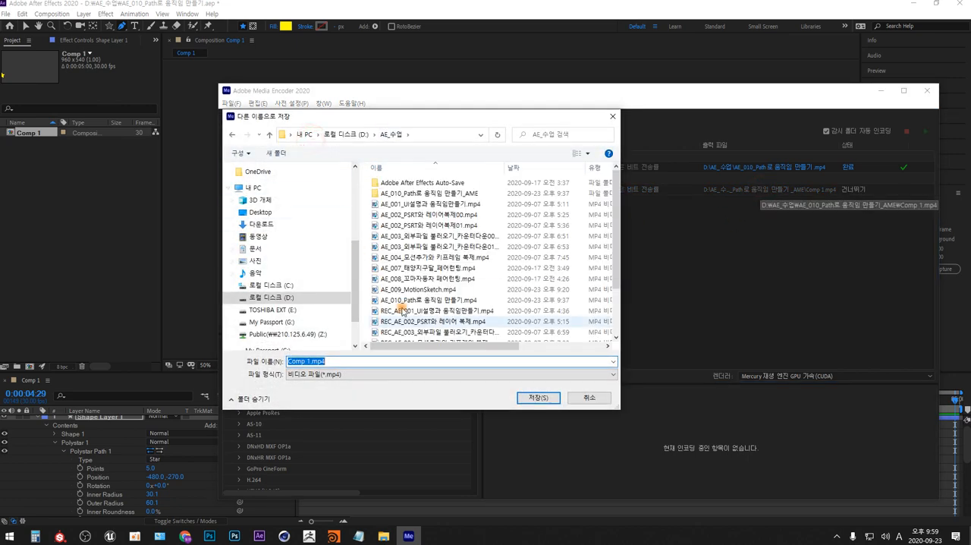
scroll(432, 290, down, 2)
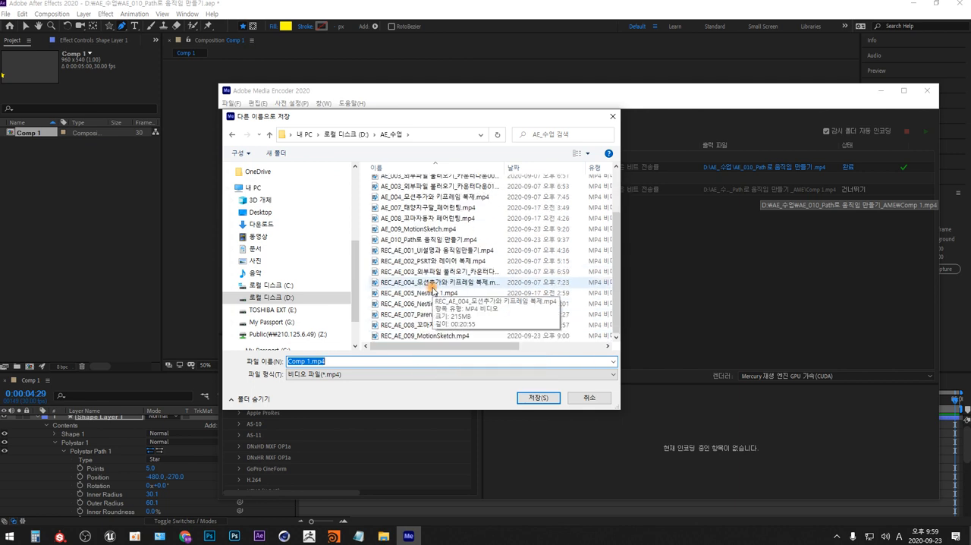
click(422, 239)
click(358, 361)
click(368, 361)
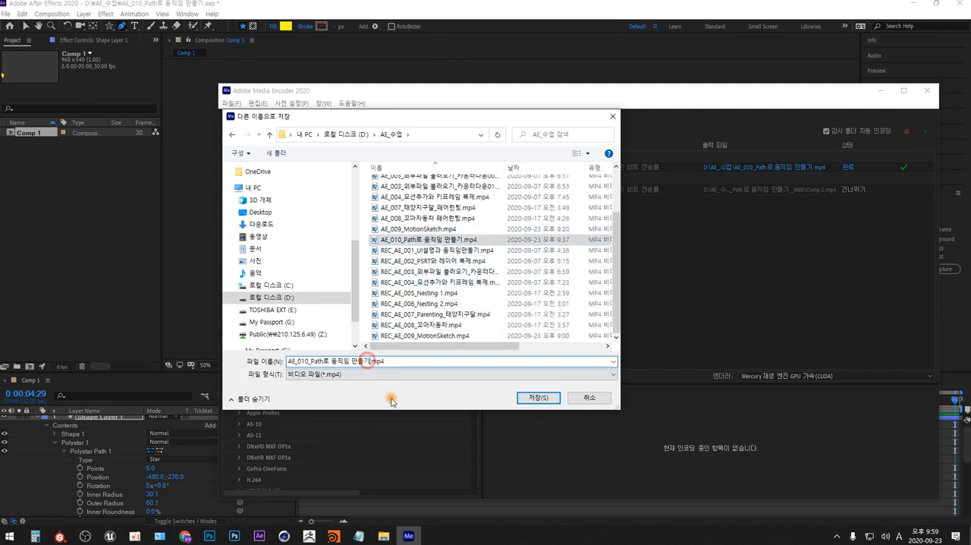
text(_좌표수정)
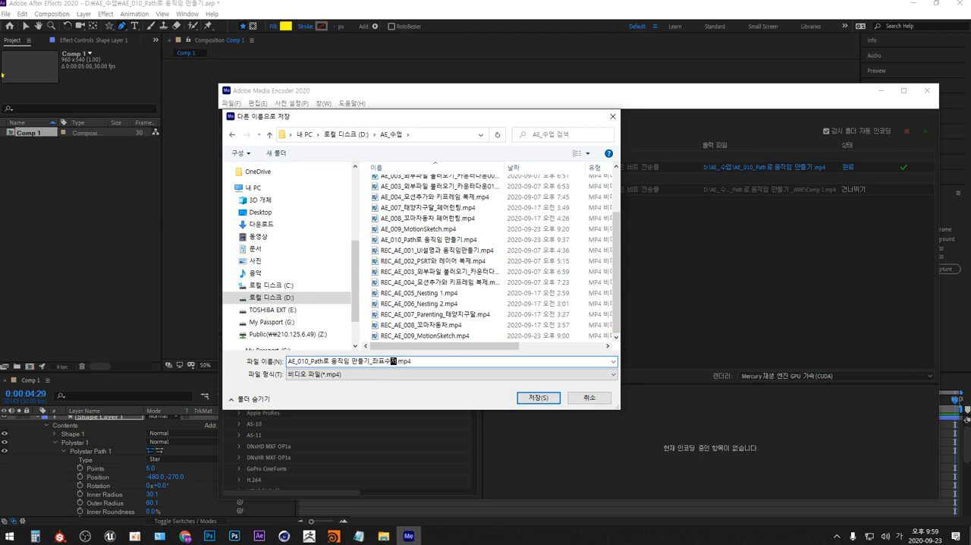
click(534, 396)
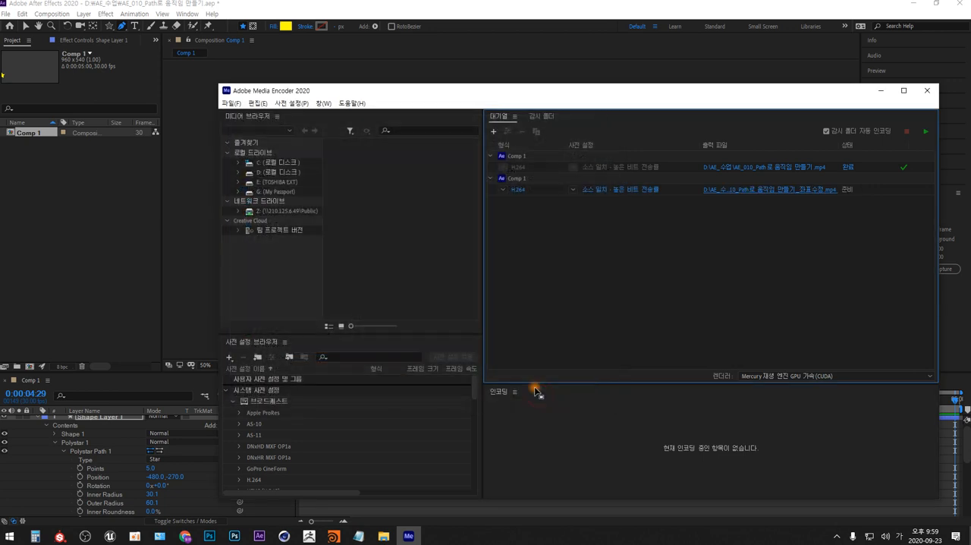
click(925, 130)
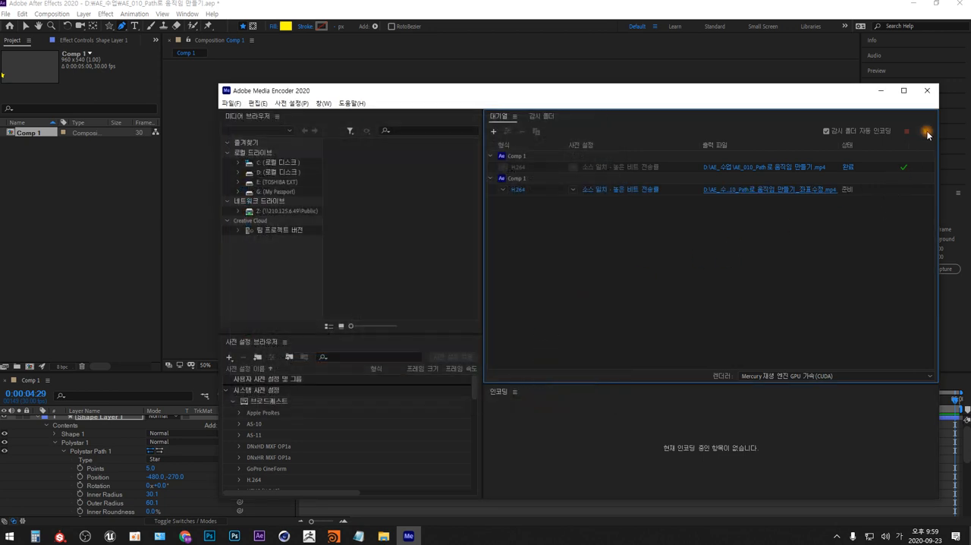